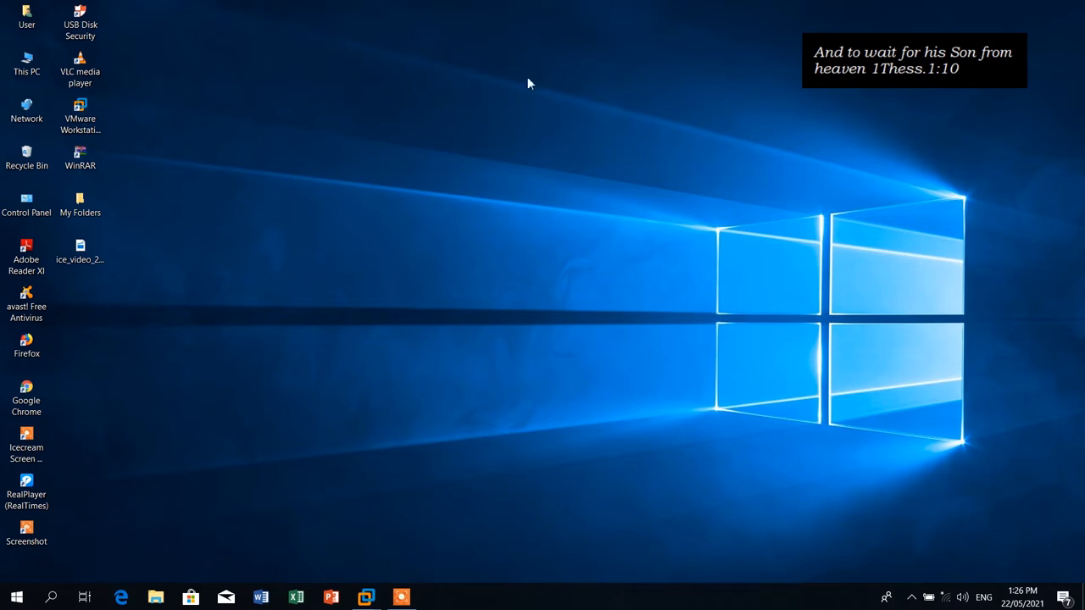
- Bring up the Windows Server 2012 virtual machine from the VMware taskbar thumbnail
{"action": "mouse_move", "coordinate": [367, 597]}
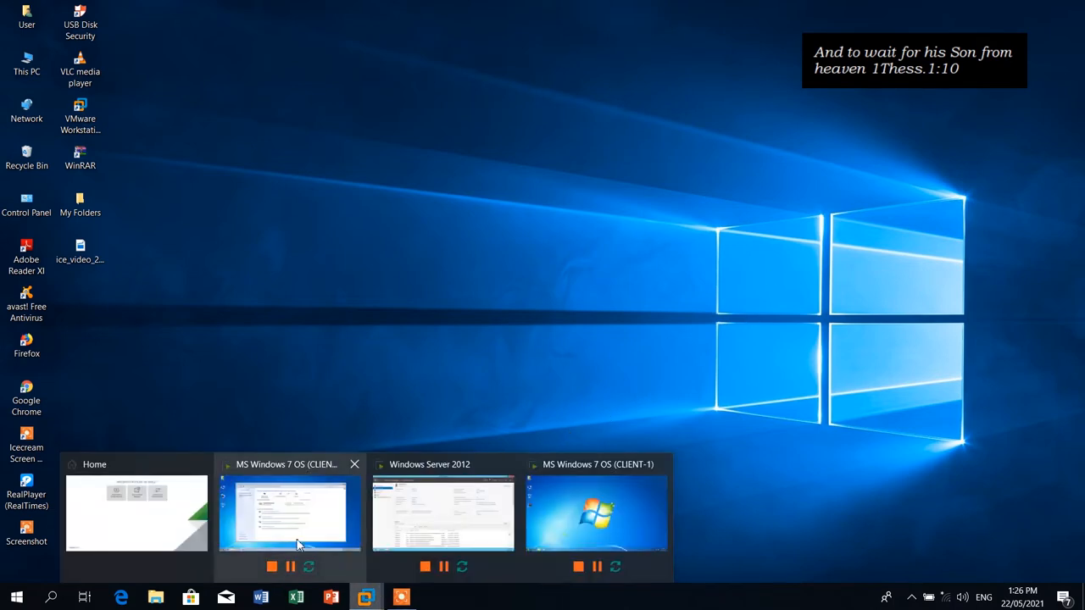
{"action": "left_click", "coordinate": [376, 506]}
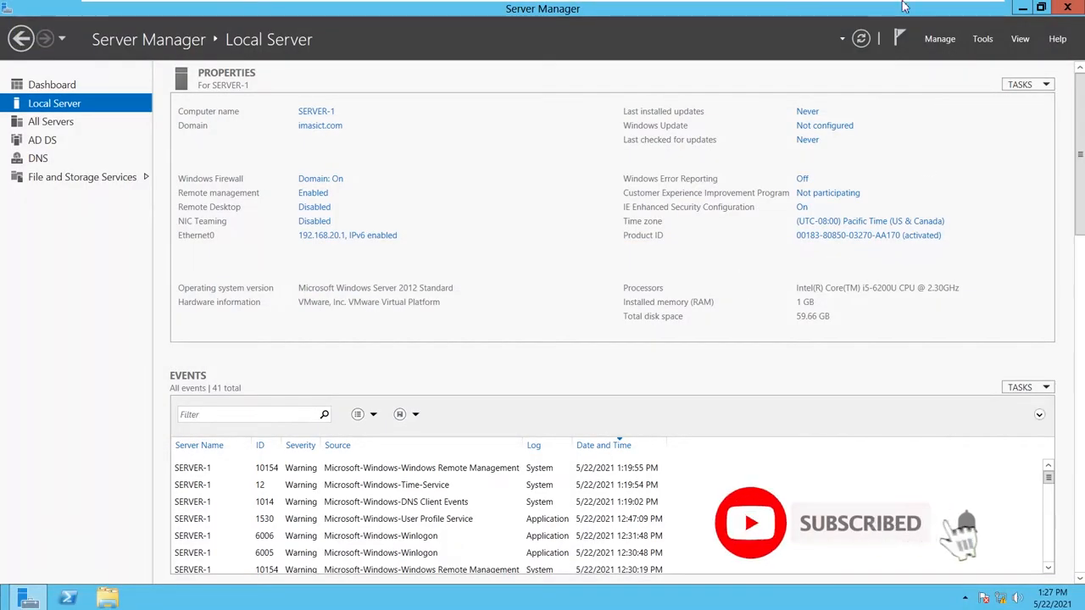
{"action": "left_click", "coordinate": [943, 8]}
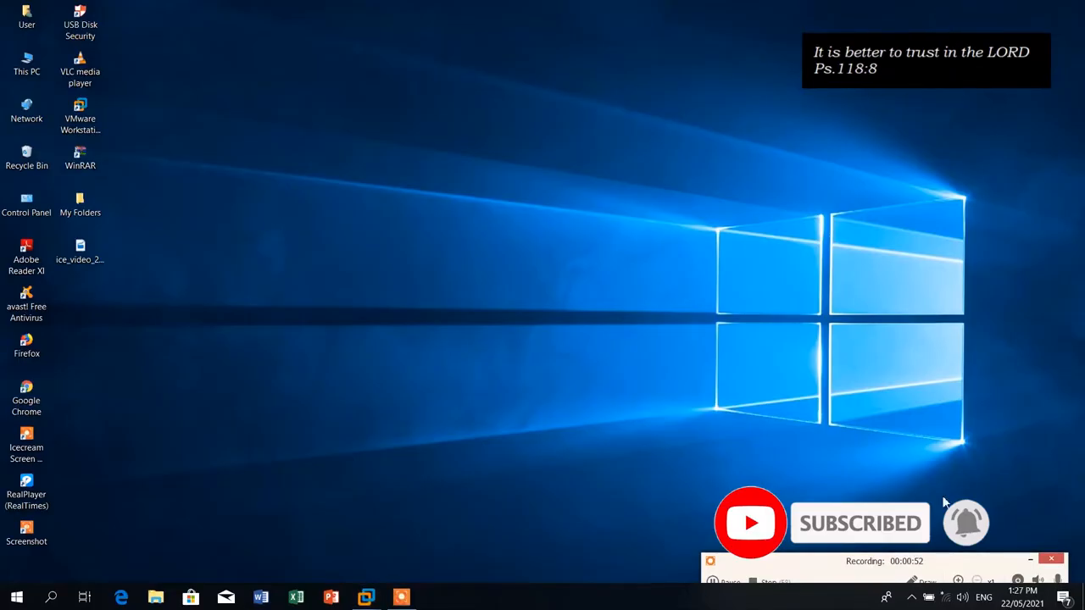
{"action": "left_click_drag", "start_coordinate": [886, 572], "coordinate": [884, 517]}
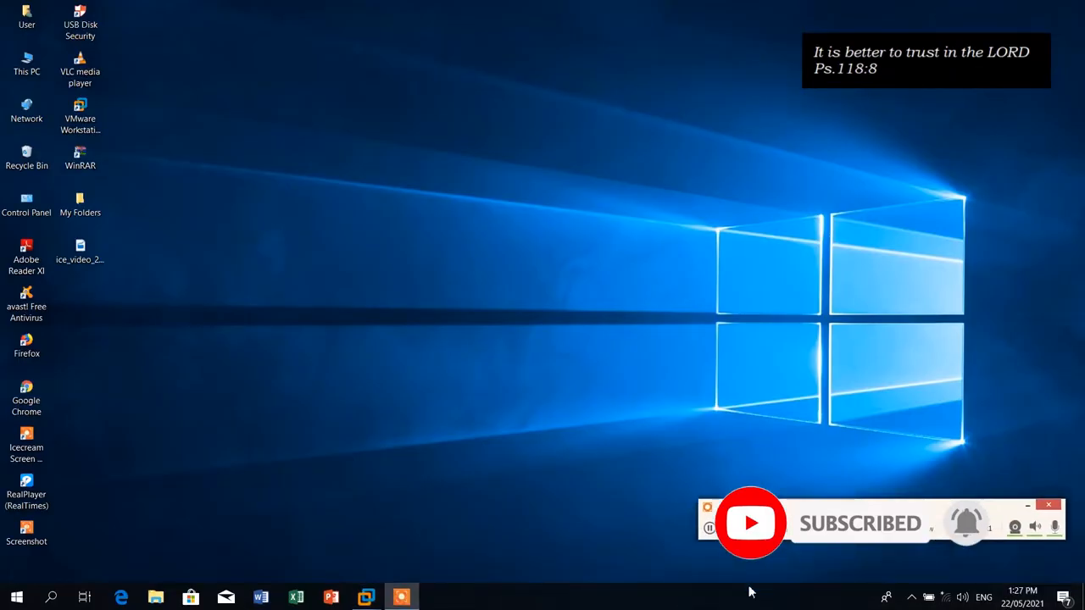
{"action": "mouse_move", "coordinate": [366, 597]}
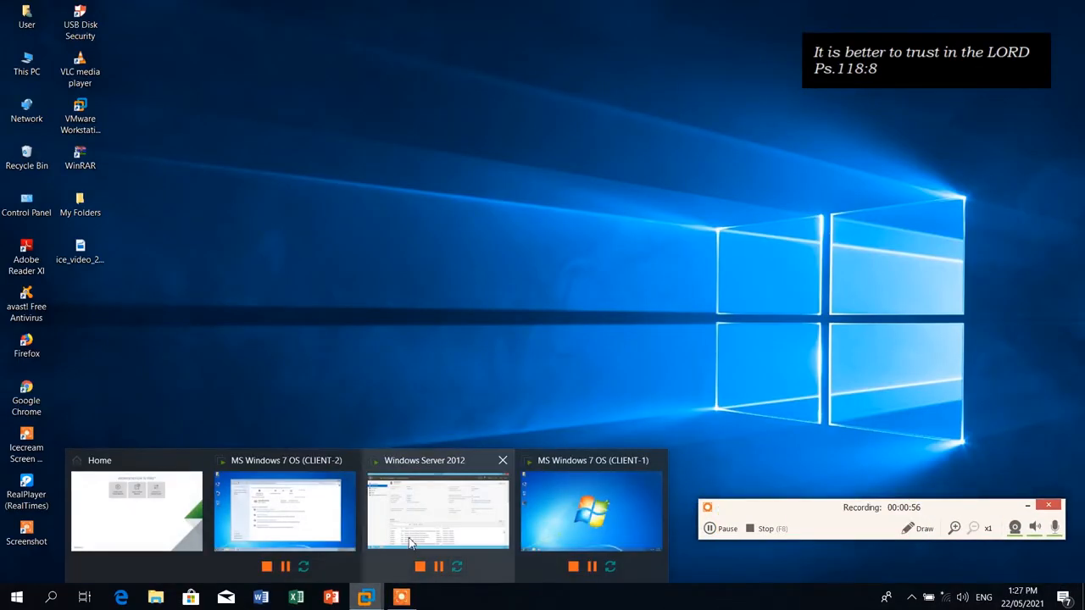
{"action": "left_click", "coordinate": [377, 511]}
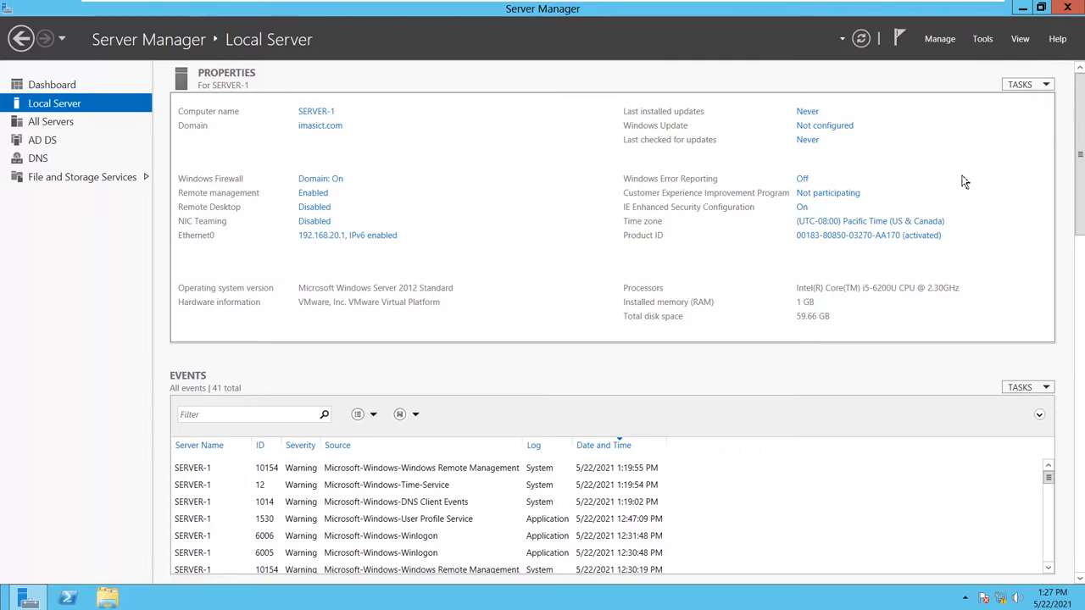
- Launch Active Directory Users and Computers from Server Manager's Tools menu, then switch to CLIENT-2
{"action": "left_click", "coordinate": [982, 40]}
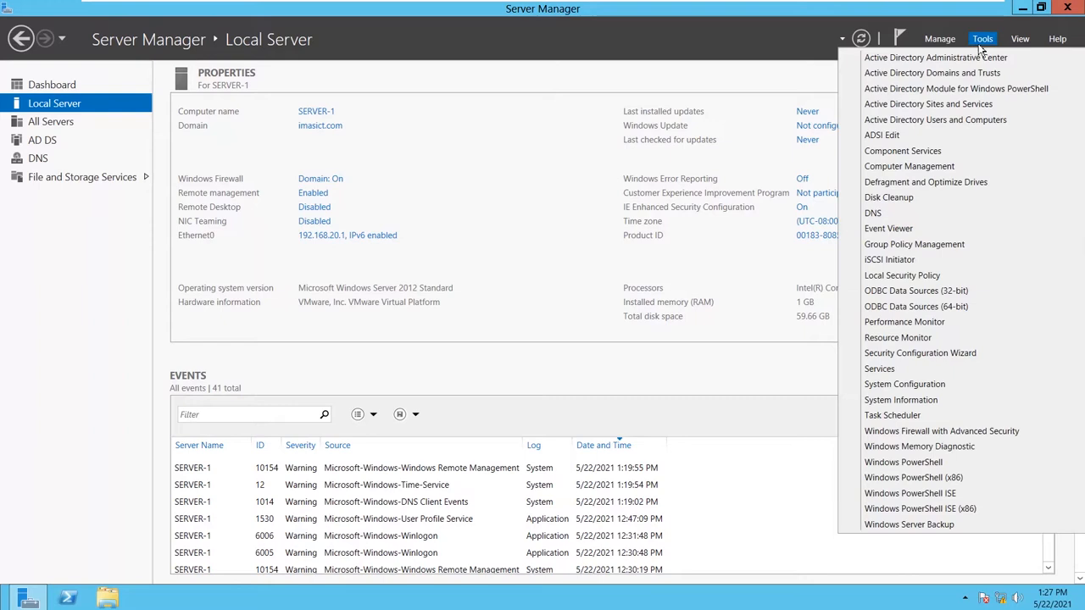
{"action": "left_click", "coordinate": [966, 121]}
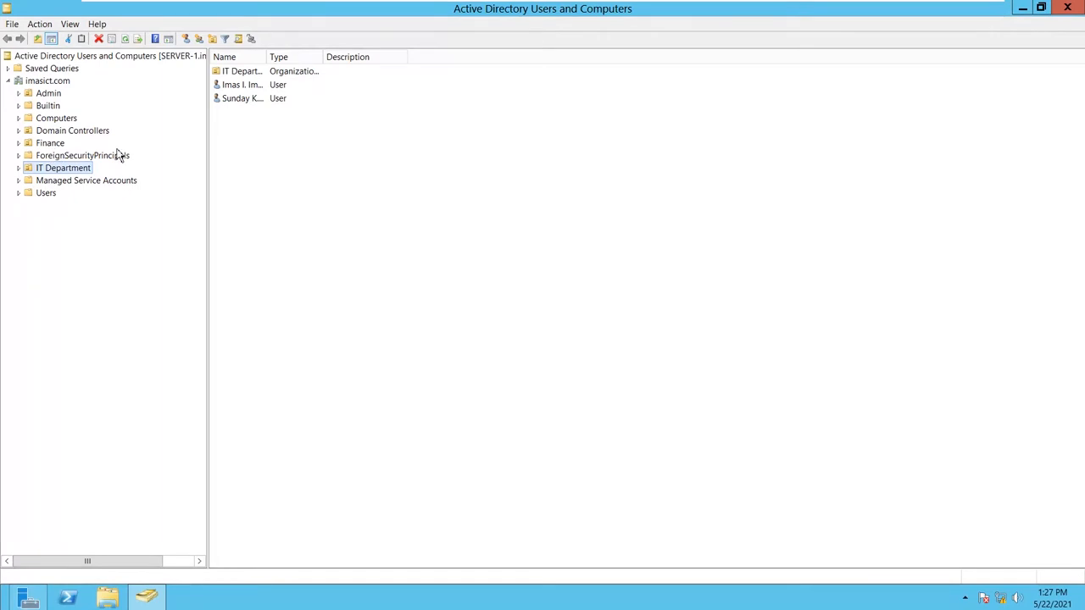
{"action": "mouse_move", "coordinate": [850, 5]}
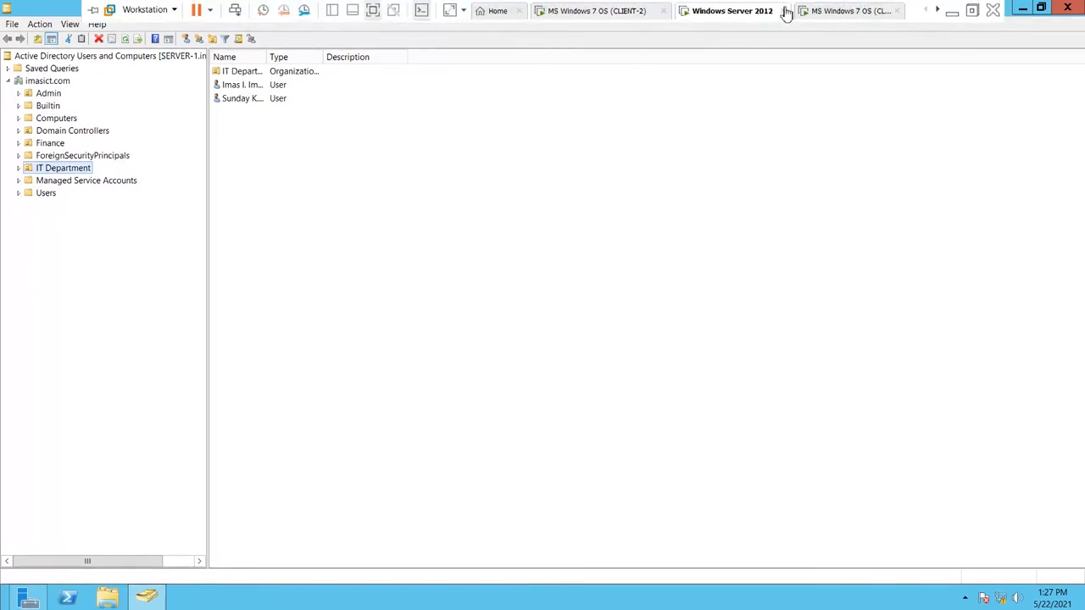
{"action": "left_click", "coordinate": [601, 10]}
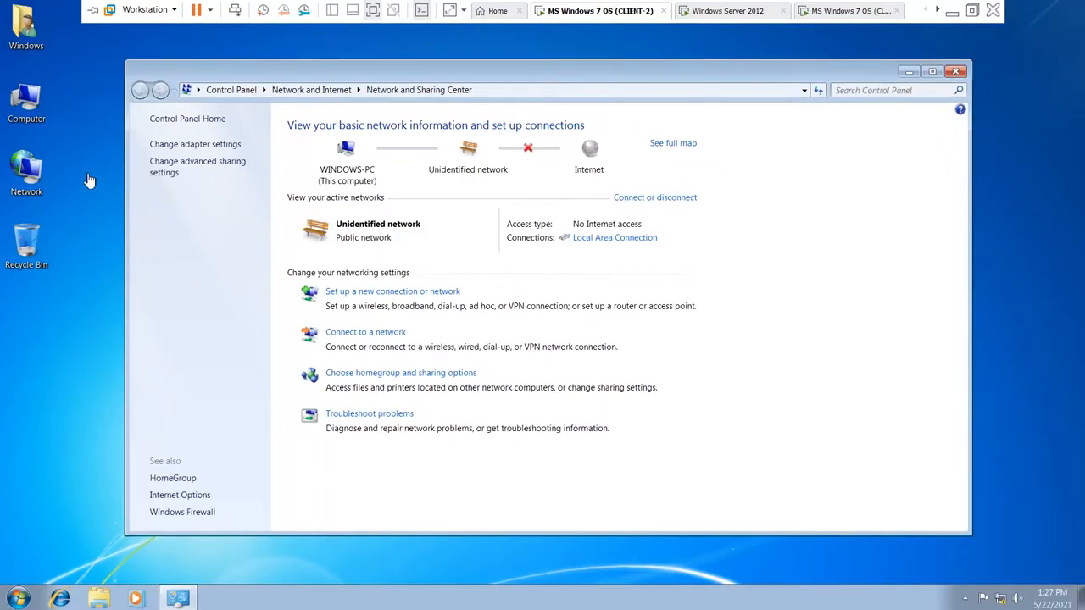
- View the System properties of the CLIENT-2 and CLIENT-1 Windows 7 machines to check their computer names
{"action": "left_click", "coordinate": [948, 70]}
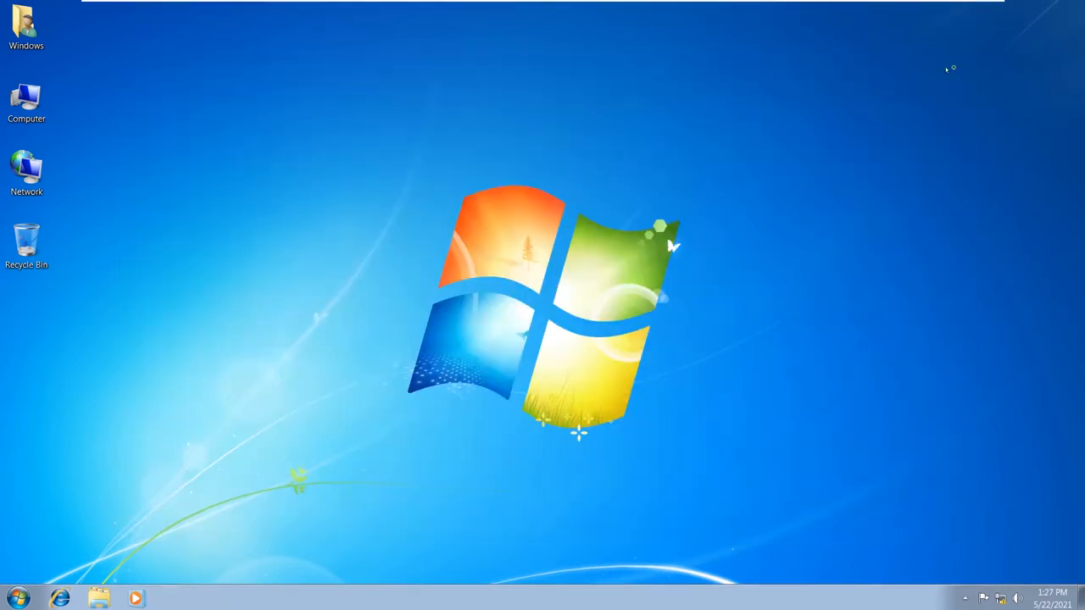
{"action": "right_click", "coordinate": [23, 109]}
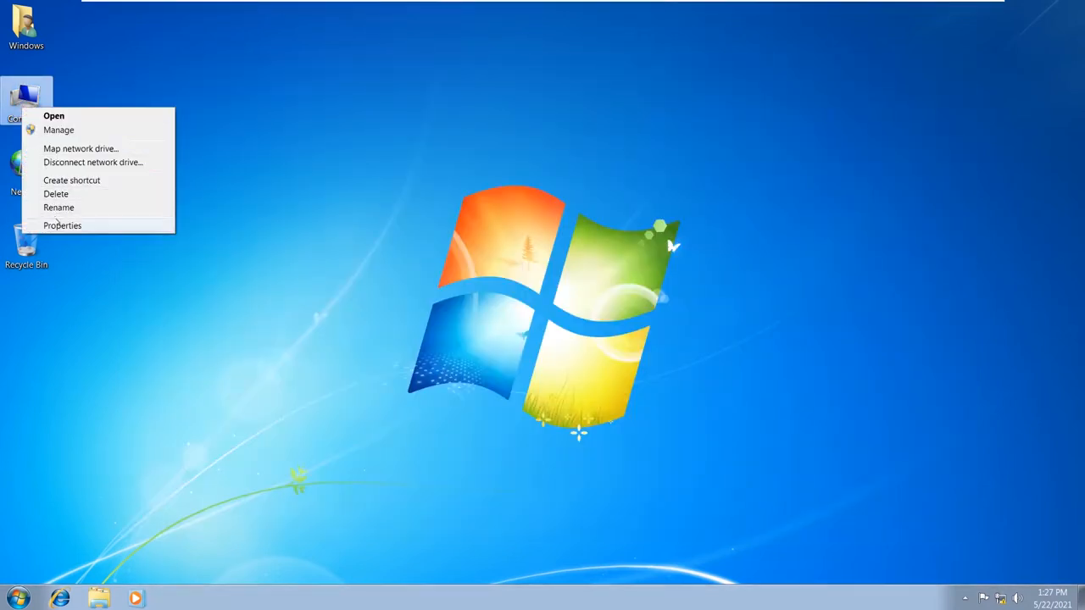
{"action": "left_click", "coordinate": [53, 224]}
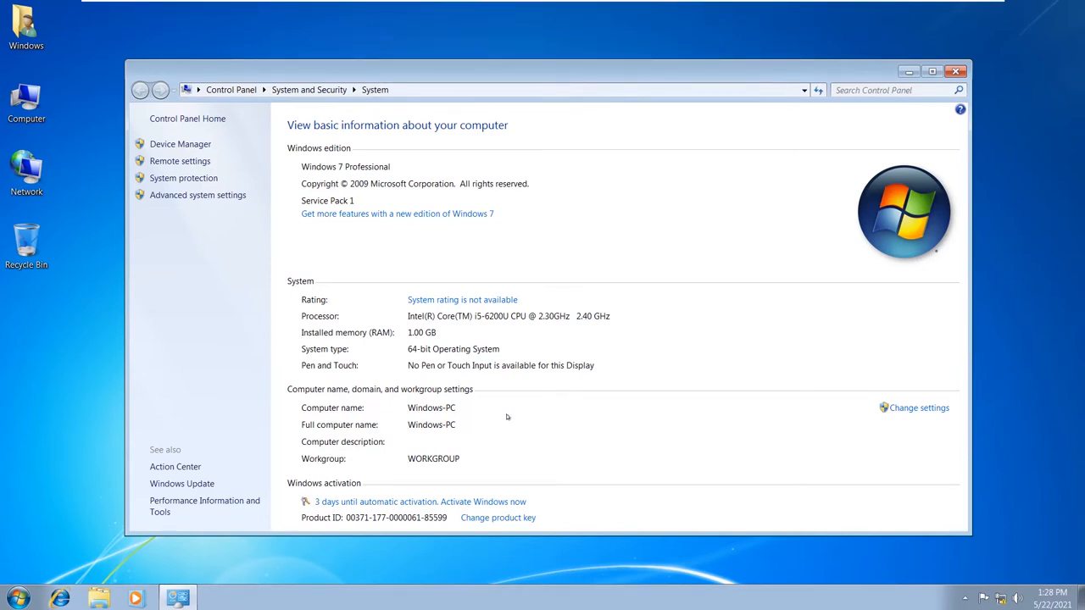
{"action": "left_click", "coordinate": [955, 72]}
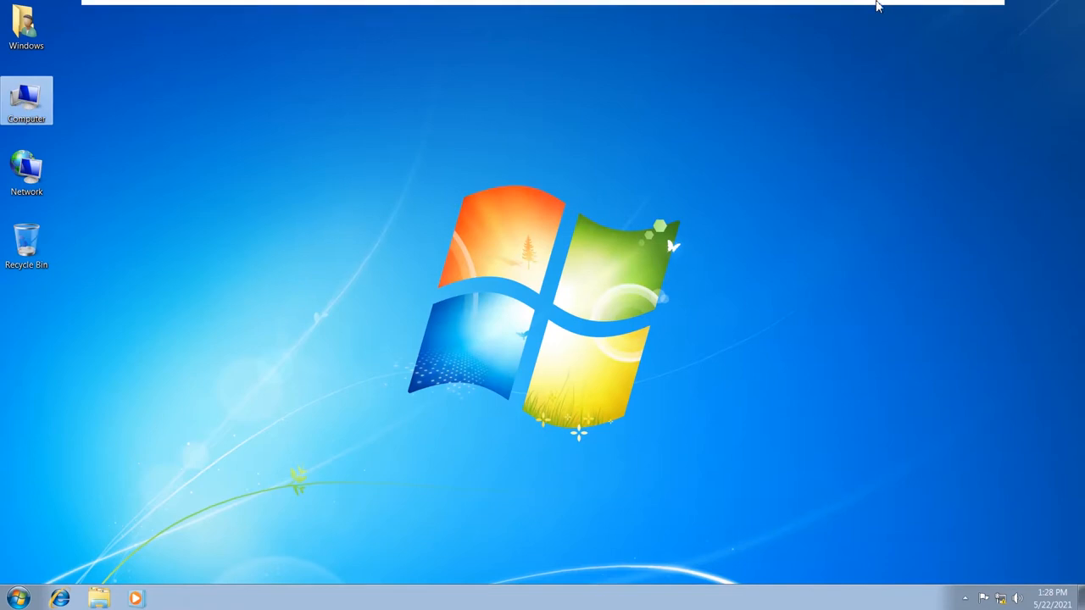
{"action": "left_click", "coordinate": [814, 10]}
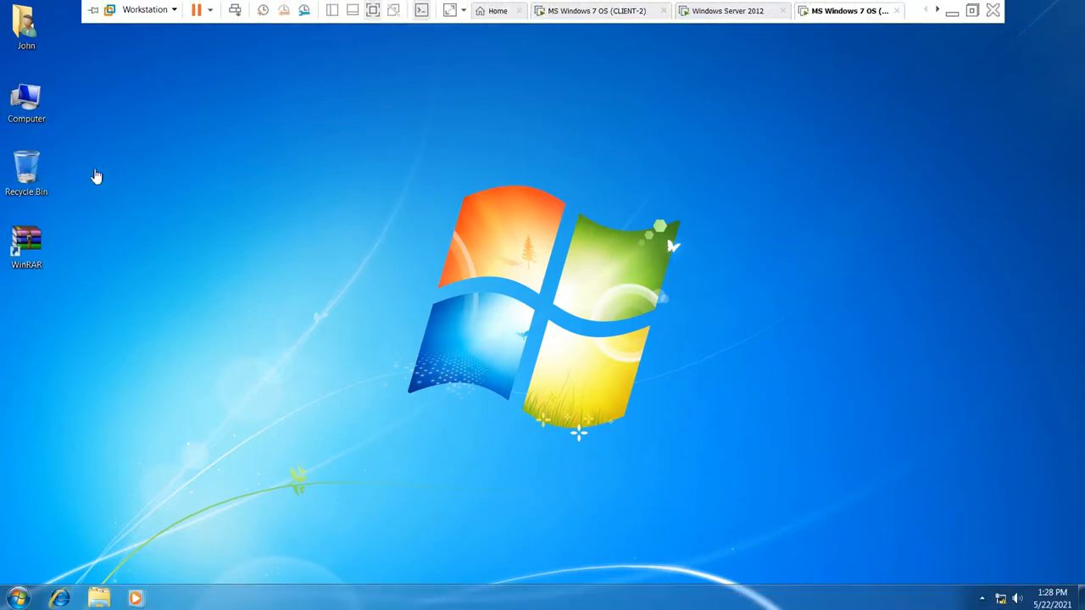
{"action": "right_click", "coordinate": [36, 98]}
{"action": "left_click", "coordinate": [75, 217]}
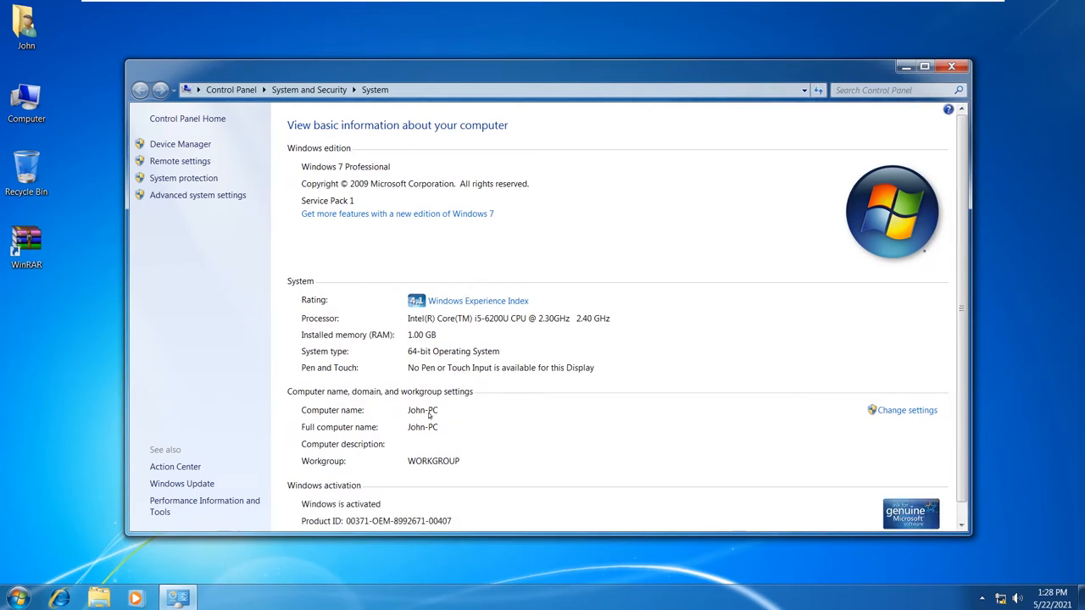
{"action": "left_click", "coordinate": [951, 67]}
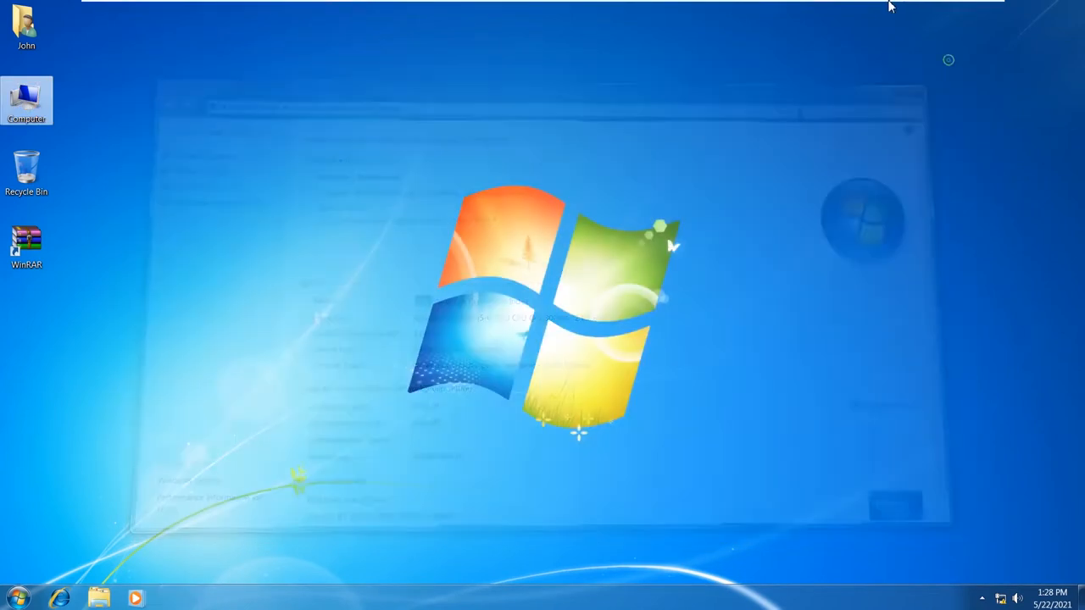
{"action": "mouse_move", "coordinate": [887, 8]}
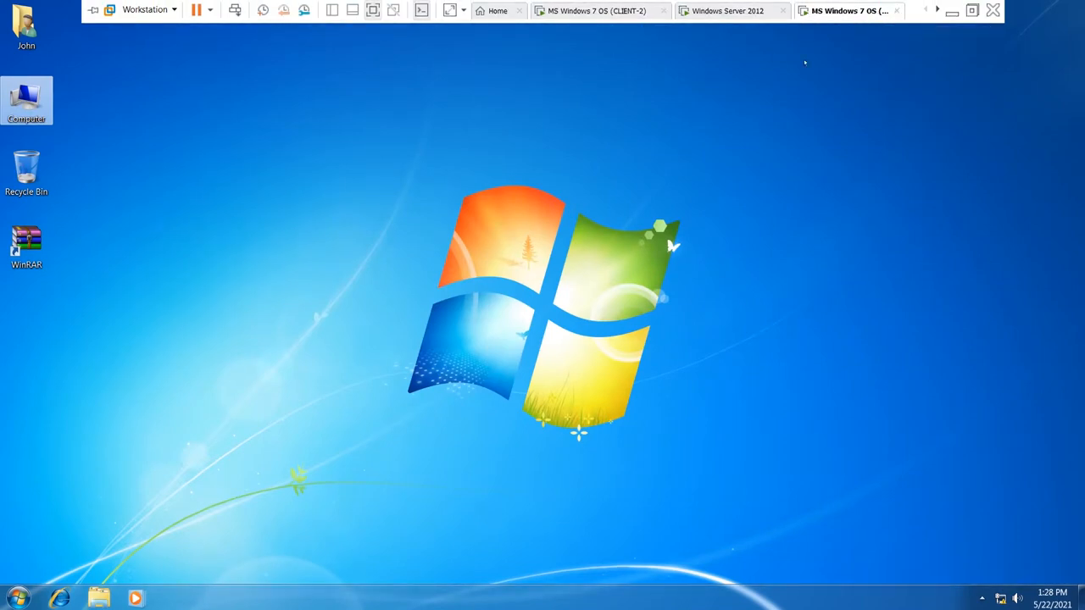
- Change this Windows 7 machine's computer name to CLIENT-1 in System Properties and choose Restart Now
{"action": "right_click", "coordinate": [24, 124]}
{"action": "left_click", "coordinate": [65, 241]}
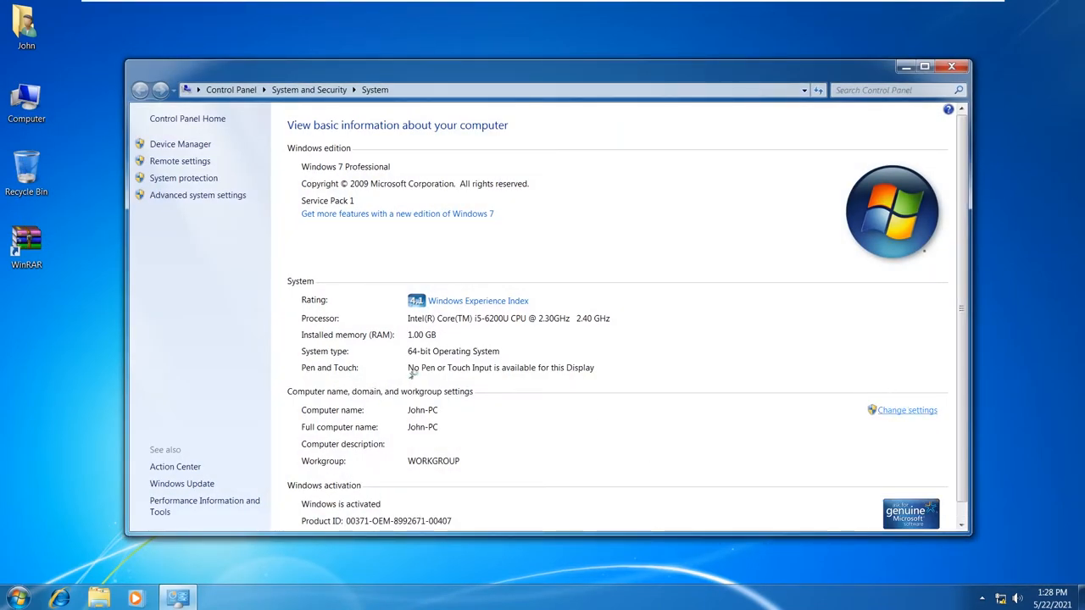
{"action": "left_click", "coordinate": [907, 410]}
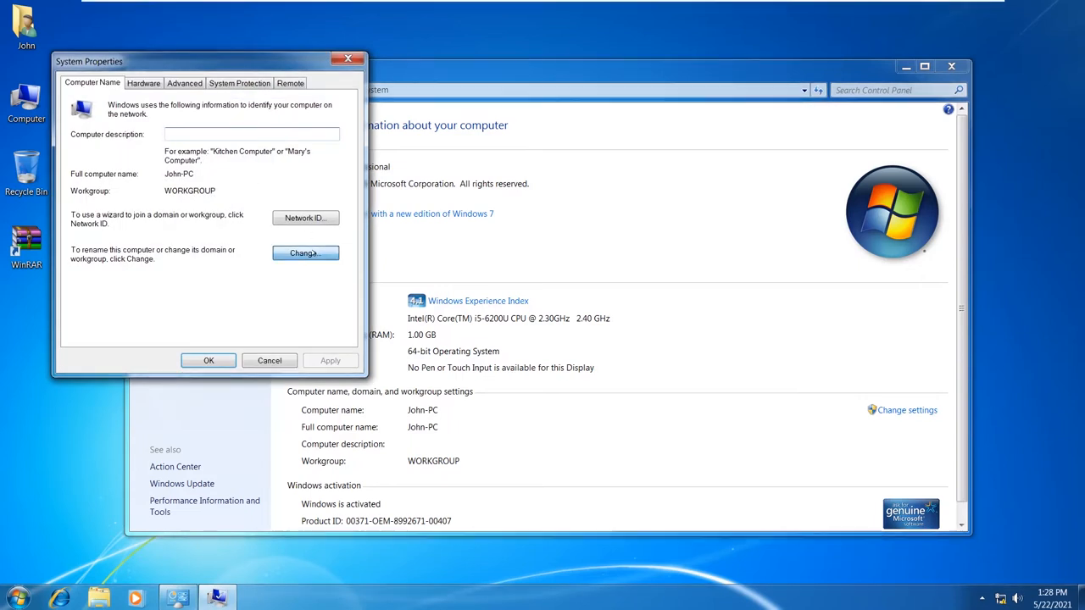
{"action": "left_click", "coordinate": [305, 253]}
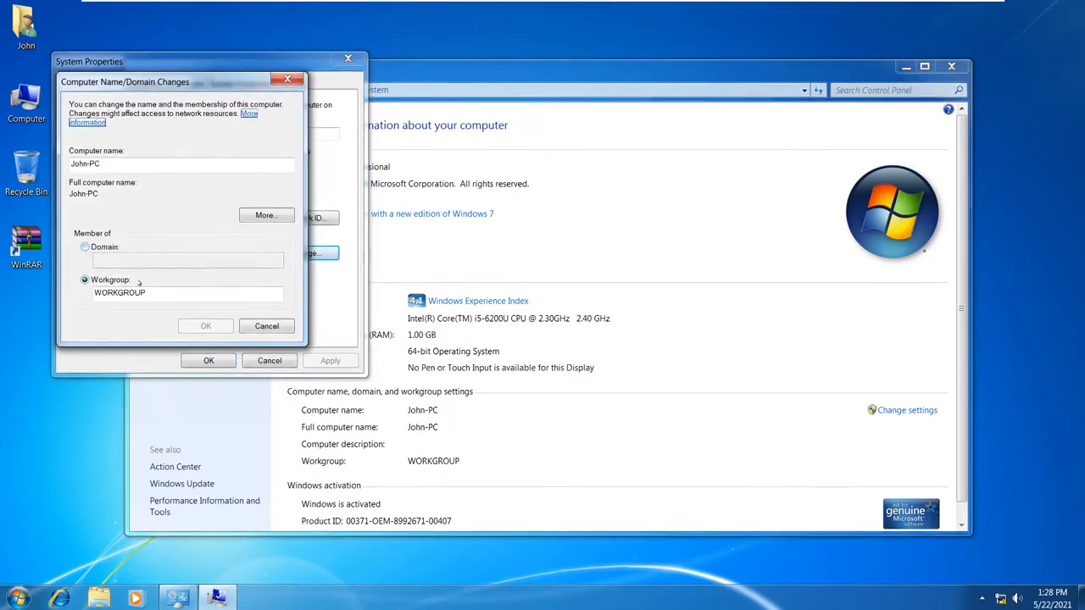
{"action": "double_click", "coordinate": [114, 165]}
{"action": "type", "text": "CLIE"}
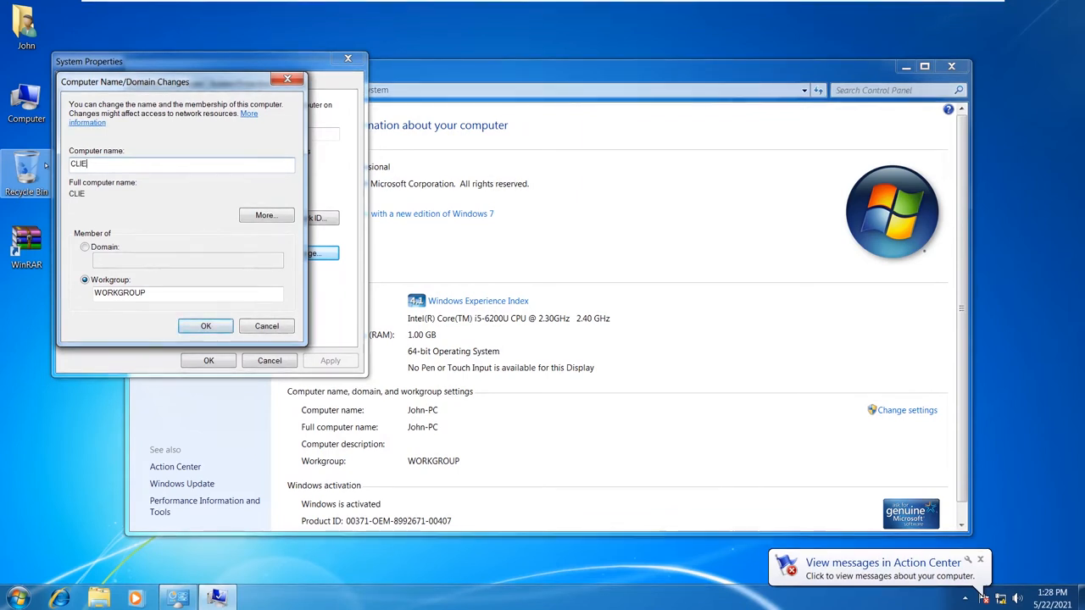
{"action": "type", "text": "NT-1"}
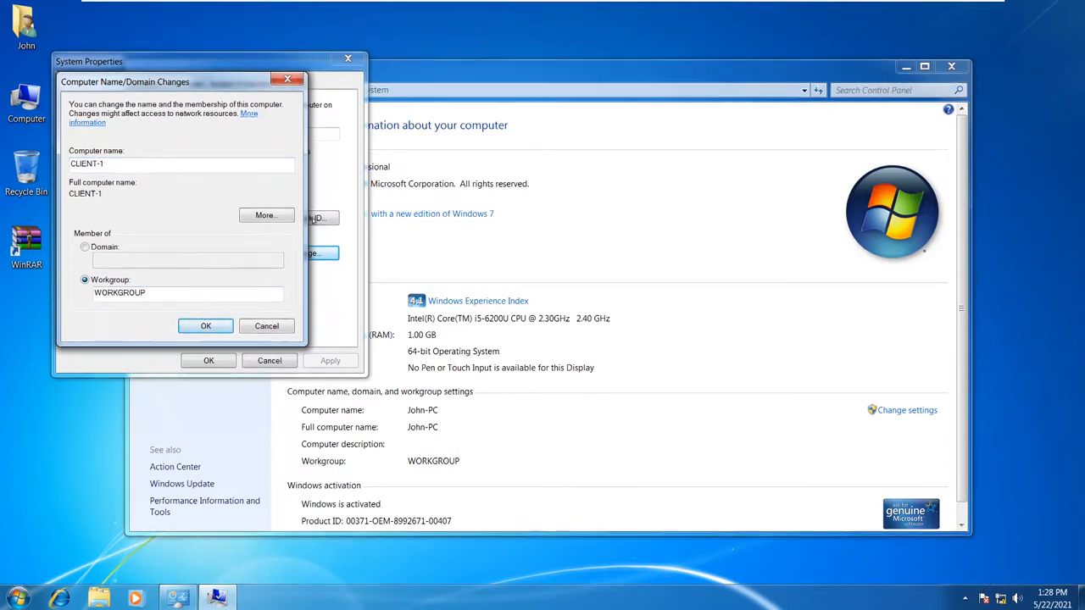
{"action": "key", "text": "Return"}
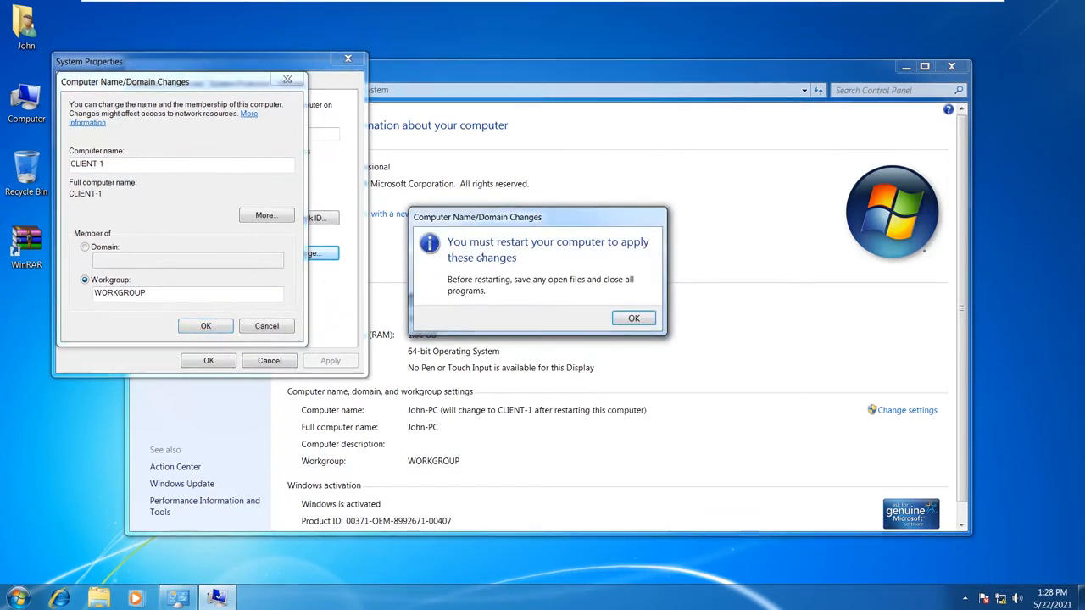
{"action": "left_click", "coordinate": [634, 317]}
{"action": "left_click", "coordinate": [210, 360]}
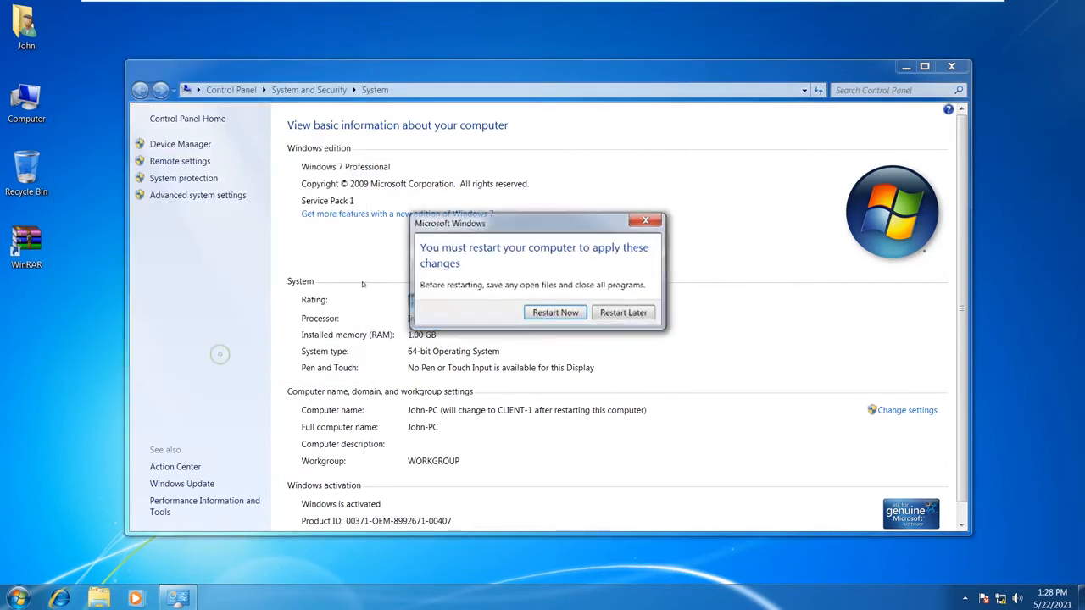
{"action": "left_click", "coordinate": [549, 312]}
{"action": "mouse_move", "coordinate": [685, 3]}
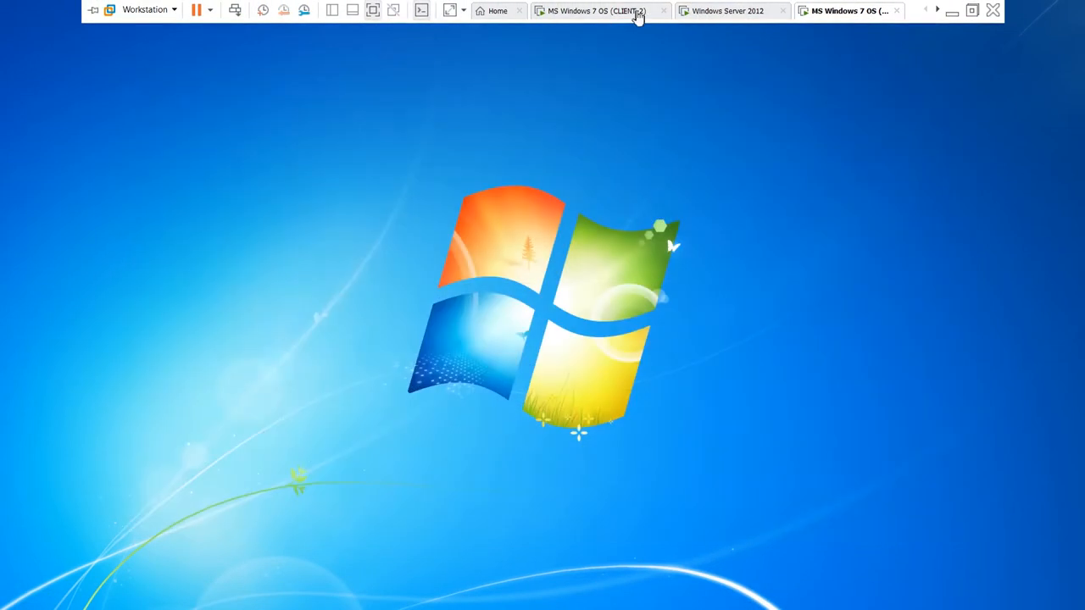
- On the other Windows 7 machine, replace Windows-PC with CLIENT-2 as the computer name and restart now
{"action": "left_click", "coordinate": [593, 11]}
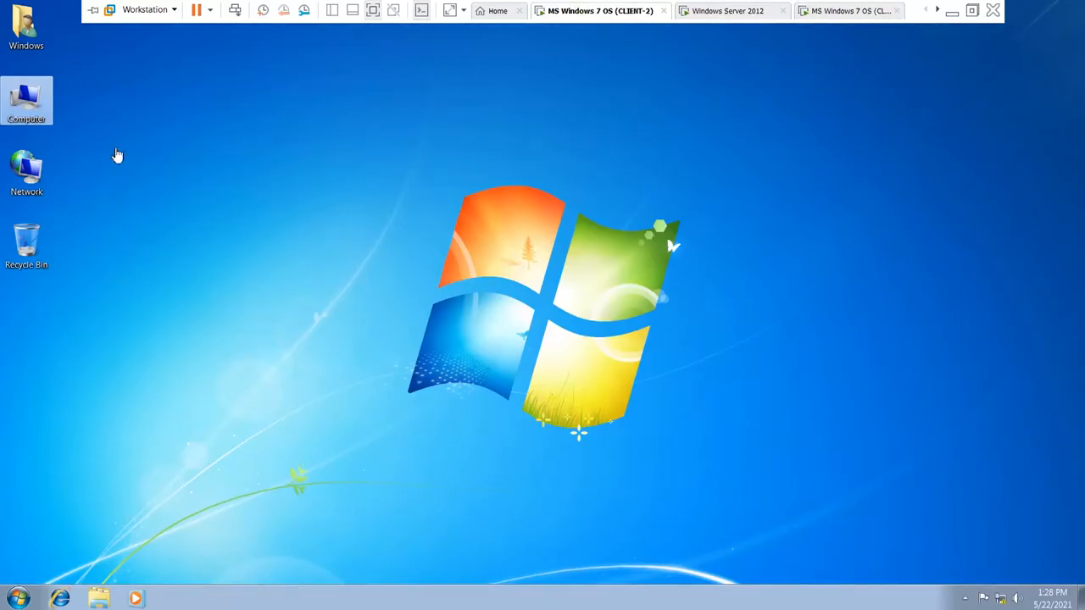
{"action": "right_click", "coordinate": [26, 111]}
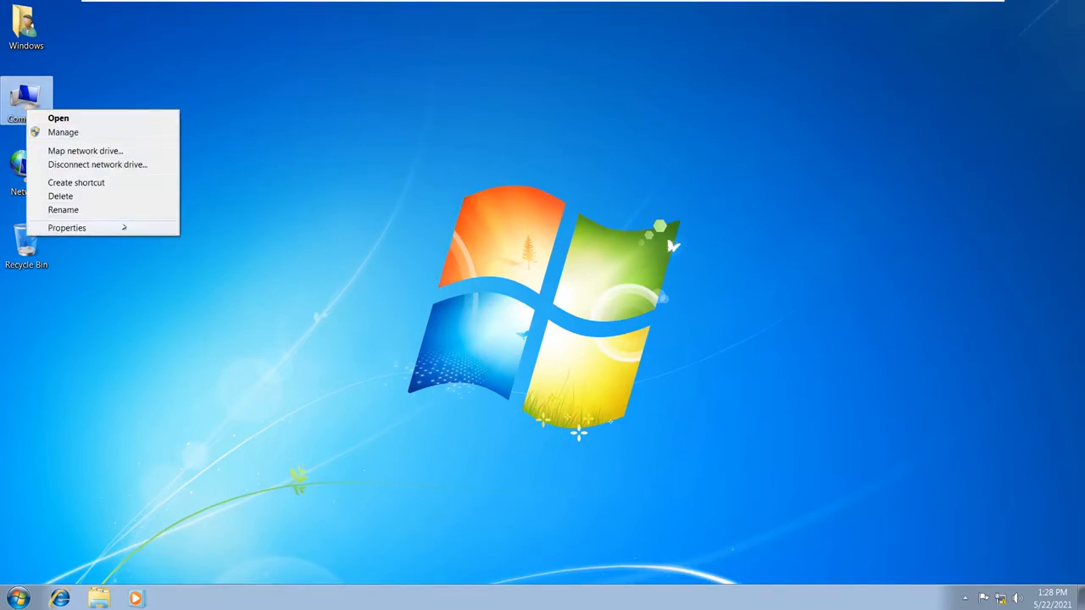
{"action": "left_click", "coordinate": [119, 228]}
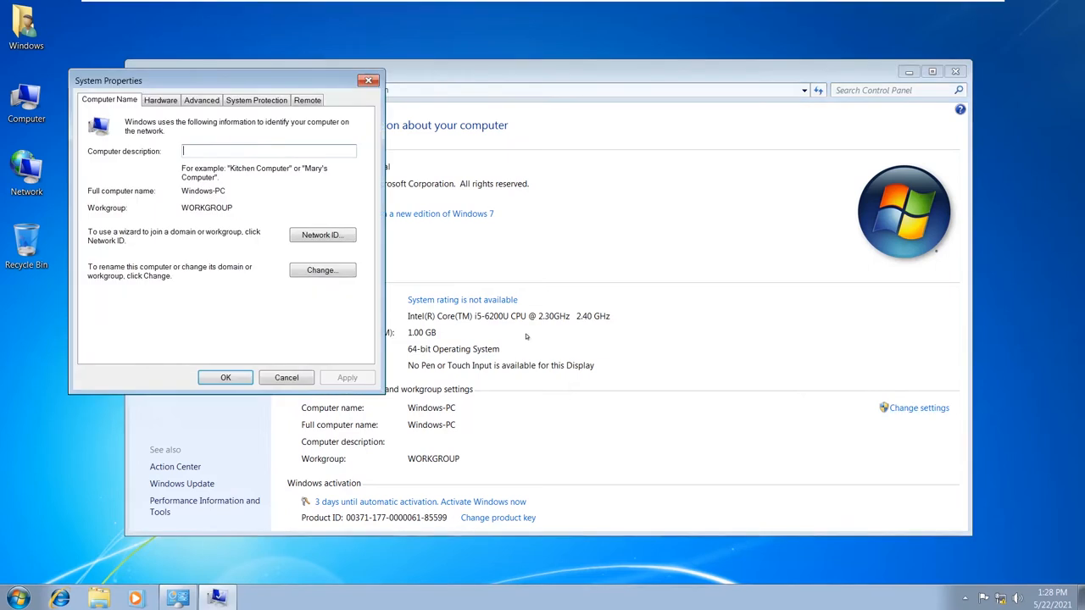
{"action": "left_click", "coordinate": [345, 273]}
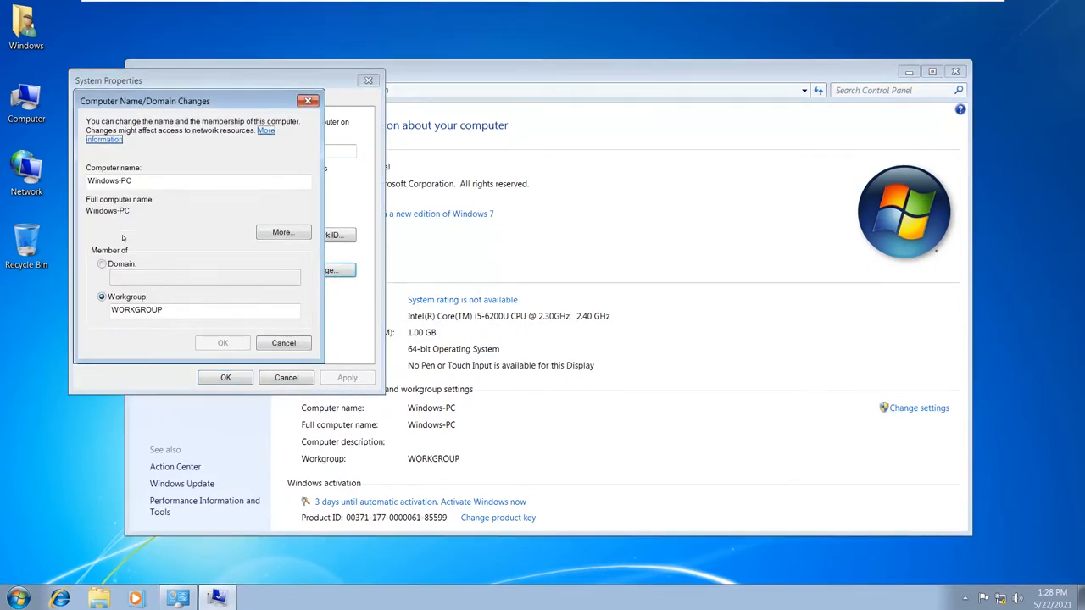
{"action": "double_click", "coordinate": [136, 183]}
{"action": "type", "text": "CLIEN"}
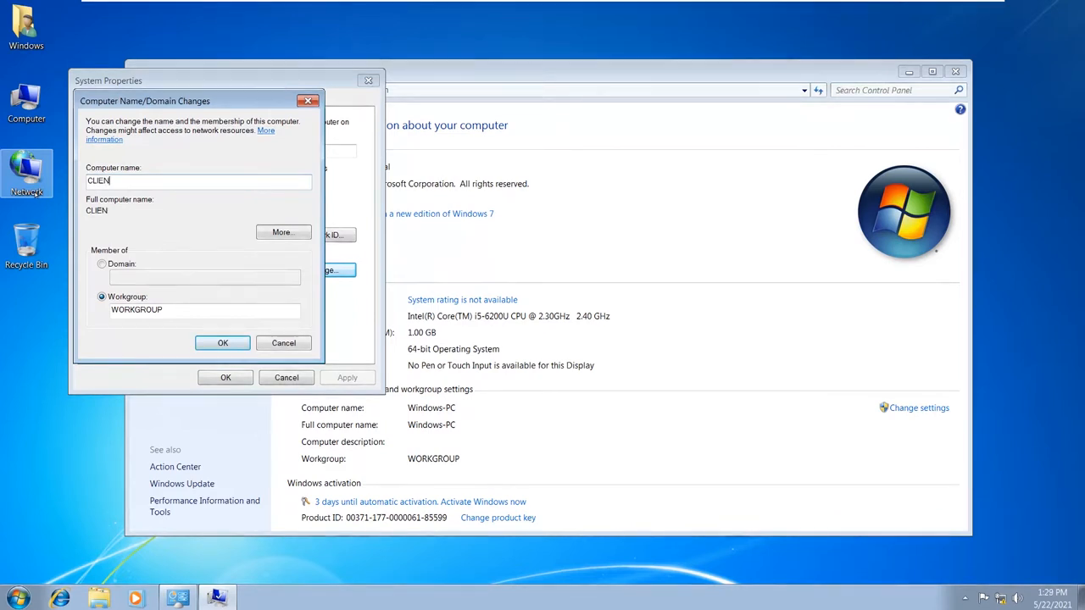
{"action": "type", "text": "T-2"}
{"action": "left_click", "coordinate": [222, 342]}
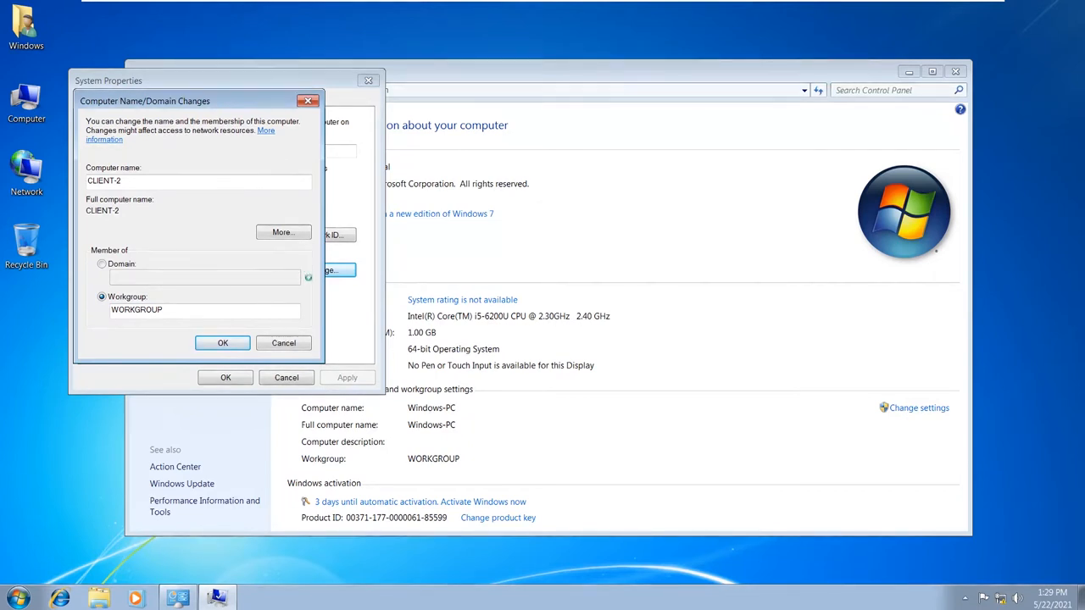
{"action": "left_click", "coordinate": [633, 318]}
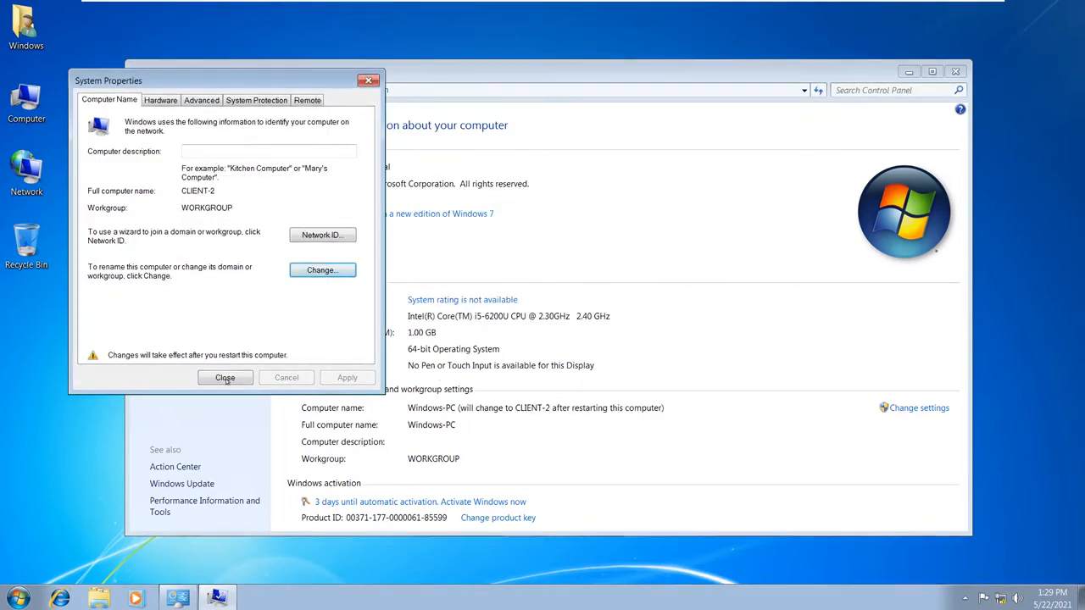
{"action": "left_click", "coordinate": [225, 378]}
{"action": "left_click", "coordinate": [539, 314]}
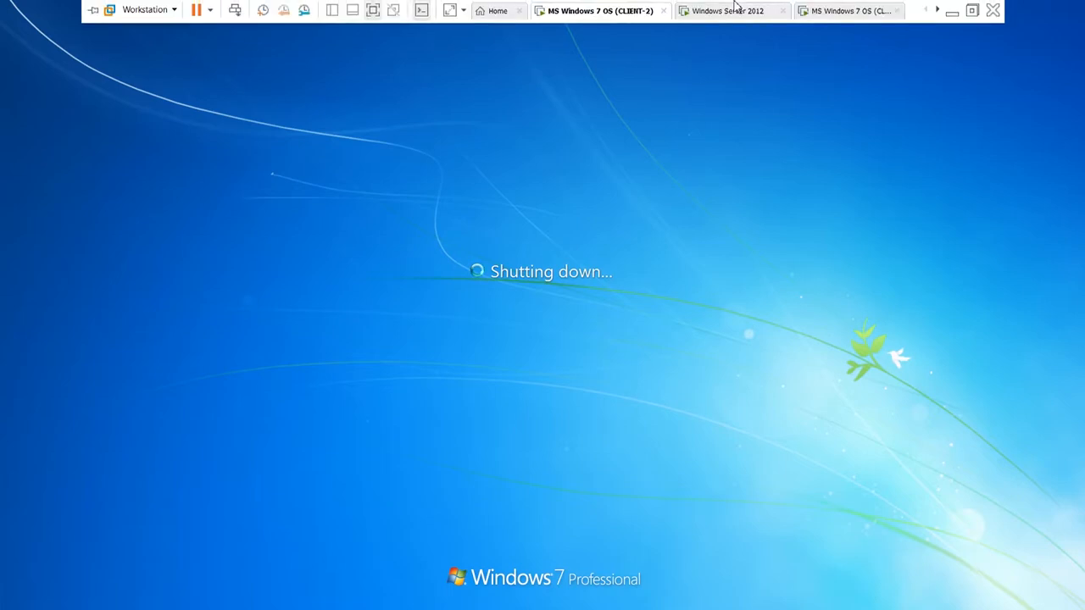
- Sign in to the restarted CLIENT-2 machine with its account password
{"action": "left_click", "coordinate": [729, 10]}
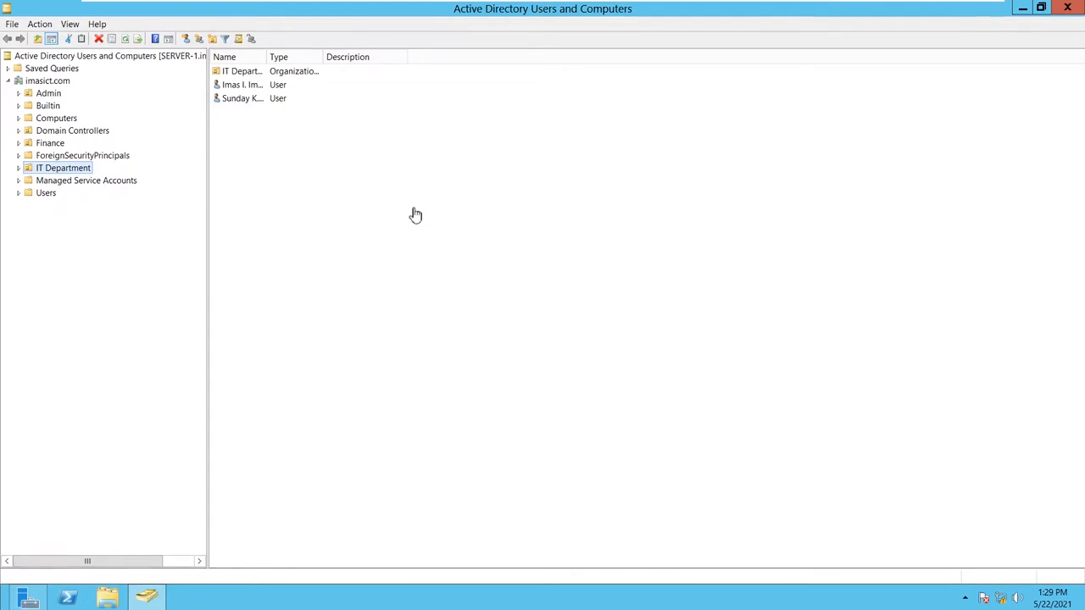
{"action": "mouse_move", "coordinate": [855, 7]}
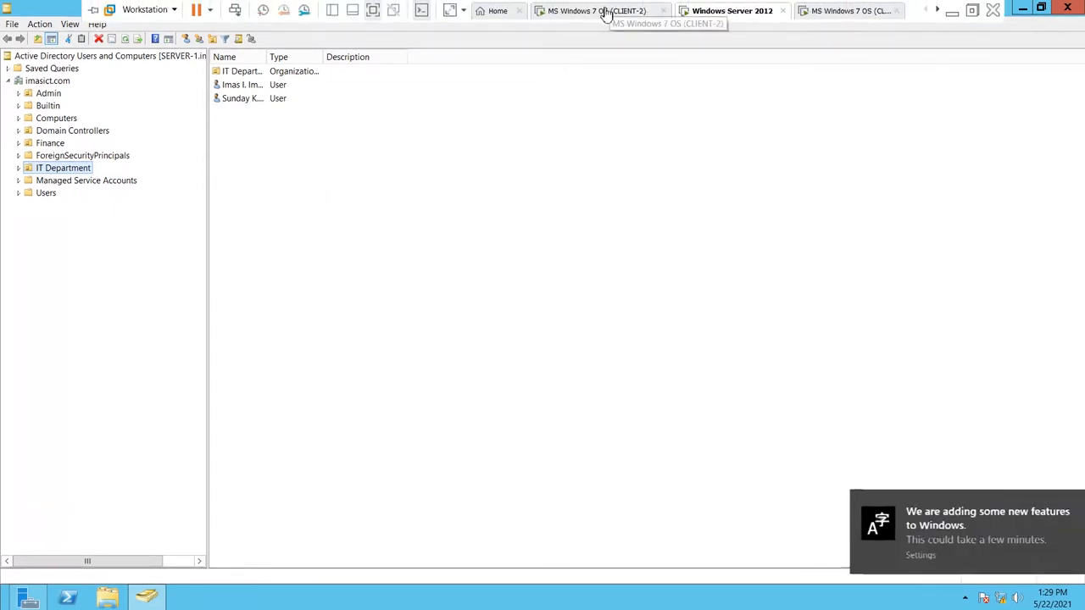
{"action": "left_click", "coordinate": [600, 10]}
{"action": "left_click", "coordinate": [527, 373]}
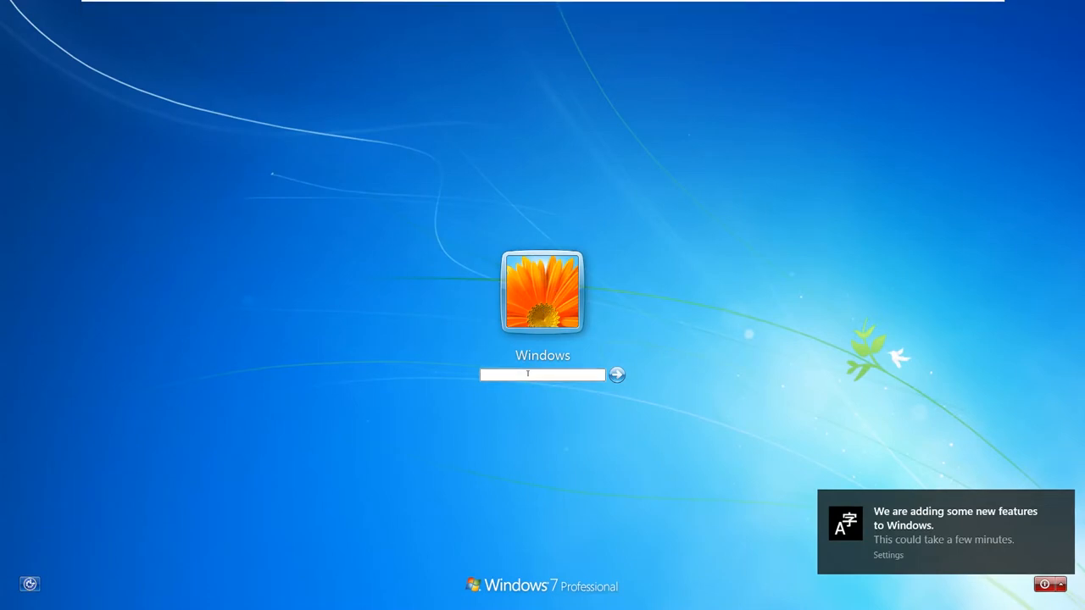
{"action": "type", "text": "••••••••"}
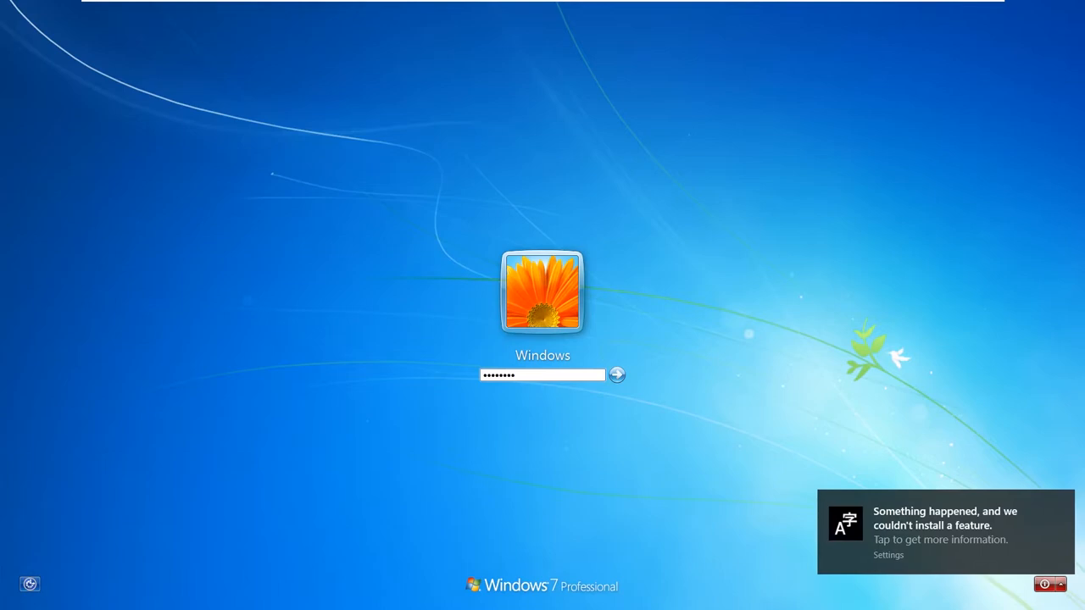
{"action": "key", "text": "Return"}
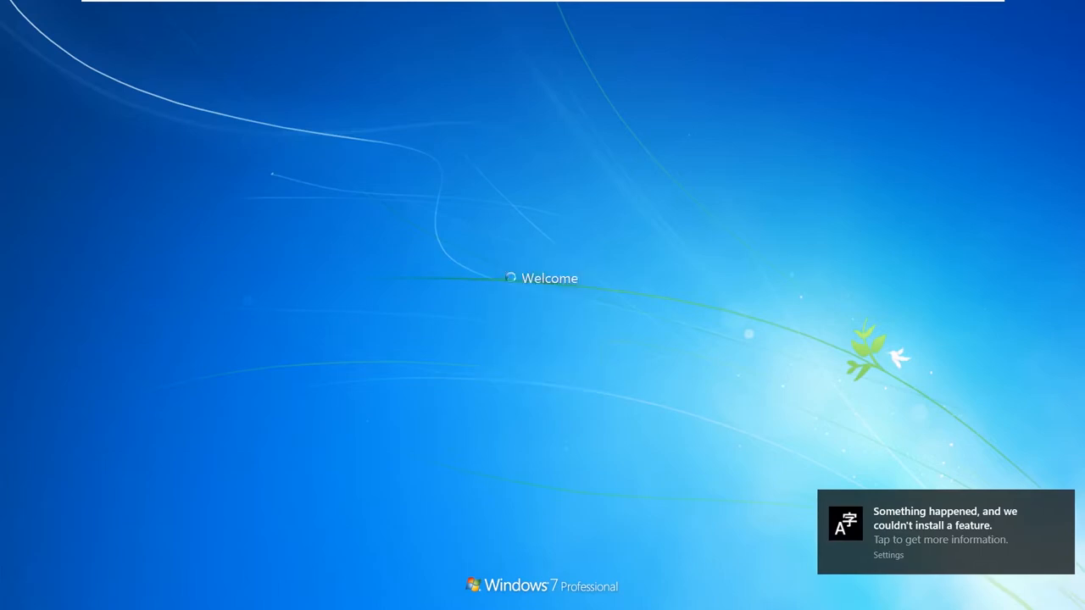
- Sign in to the other Windows 7 machine with its account password
{"action": "left_click", "coordinate": [823, 9]}
{"action": "left_click", "coordinate": [554, 379]}
{"action": "type", "text": "•"}
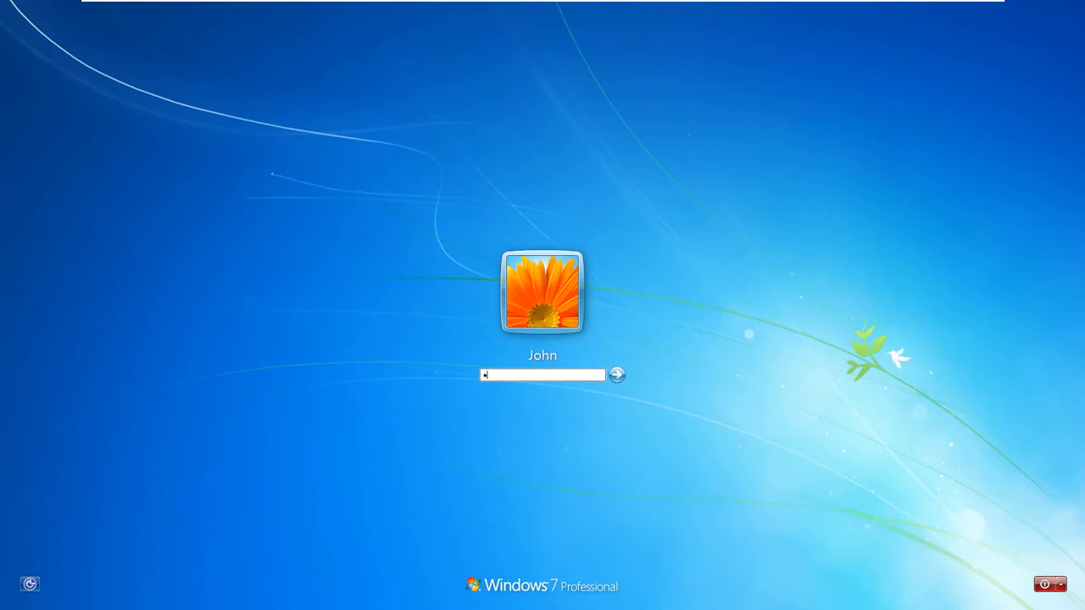
{"action": "key", "text": "Return"}
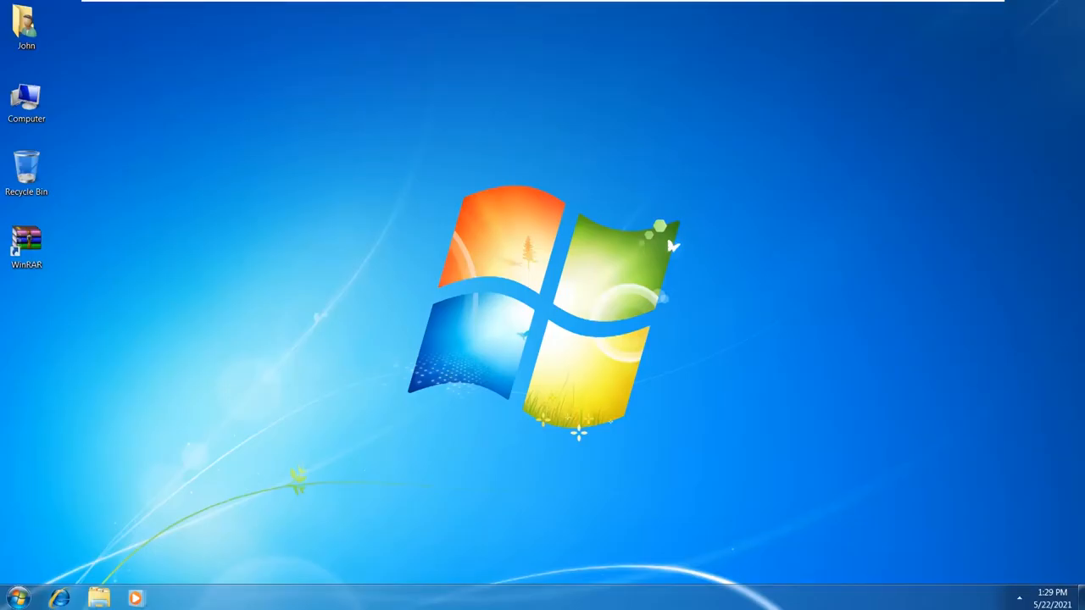
- Check the System properties of CLIENT-1 and CLIENT-2 to confirm their new computer names
{"action": "right_click", "coordinate": [24, 116]}
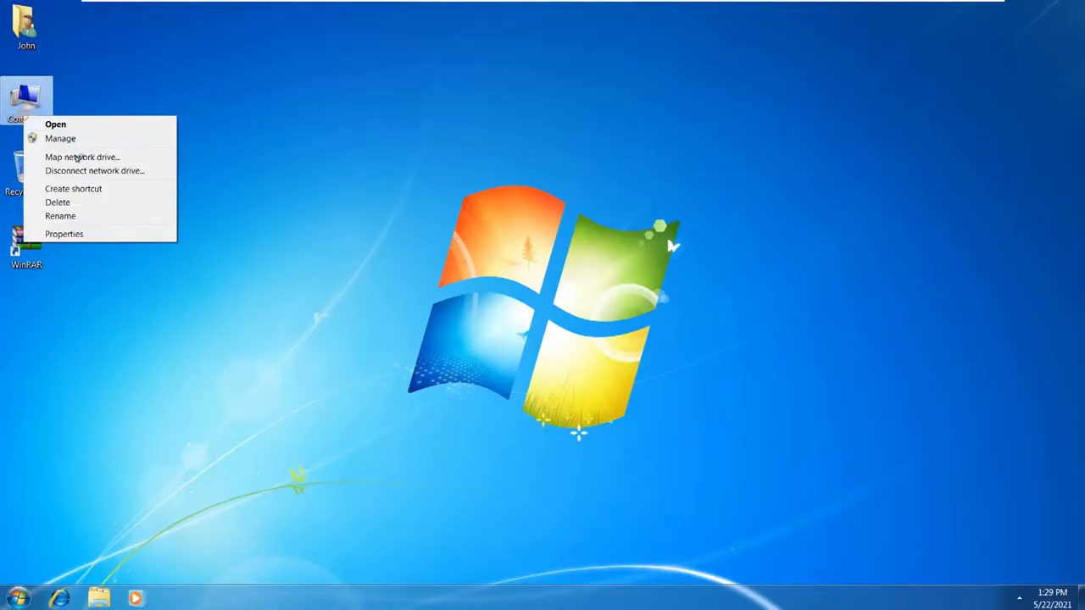
{"action": "left_click", "coordinate": [88, 233]}
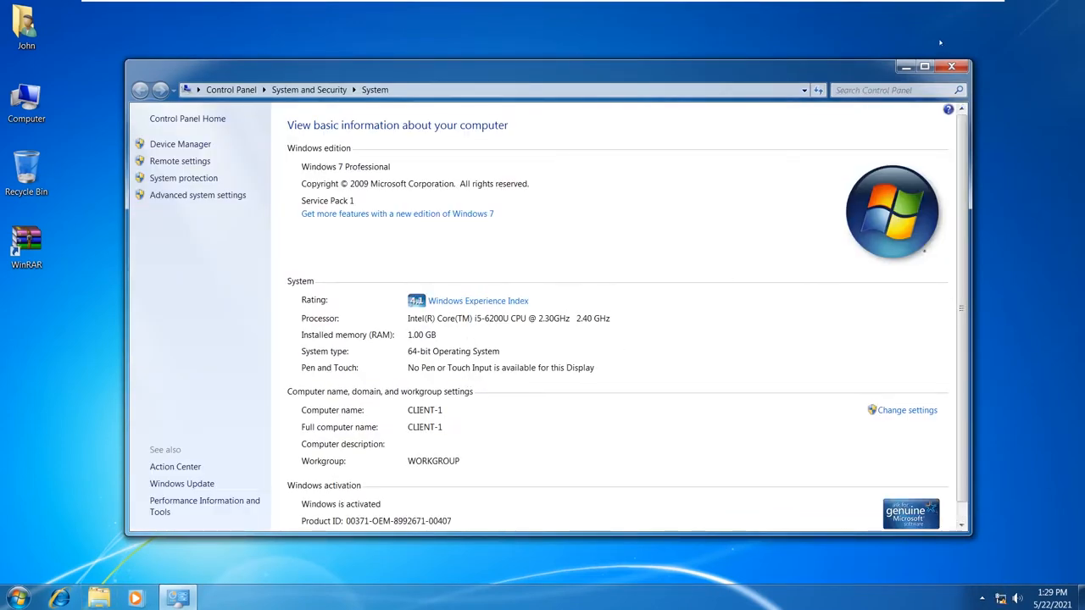
{"action": "left_click", "coordinate": [952, 64]}
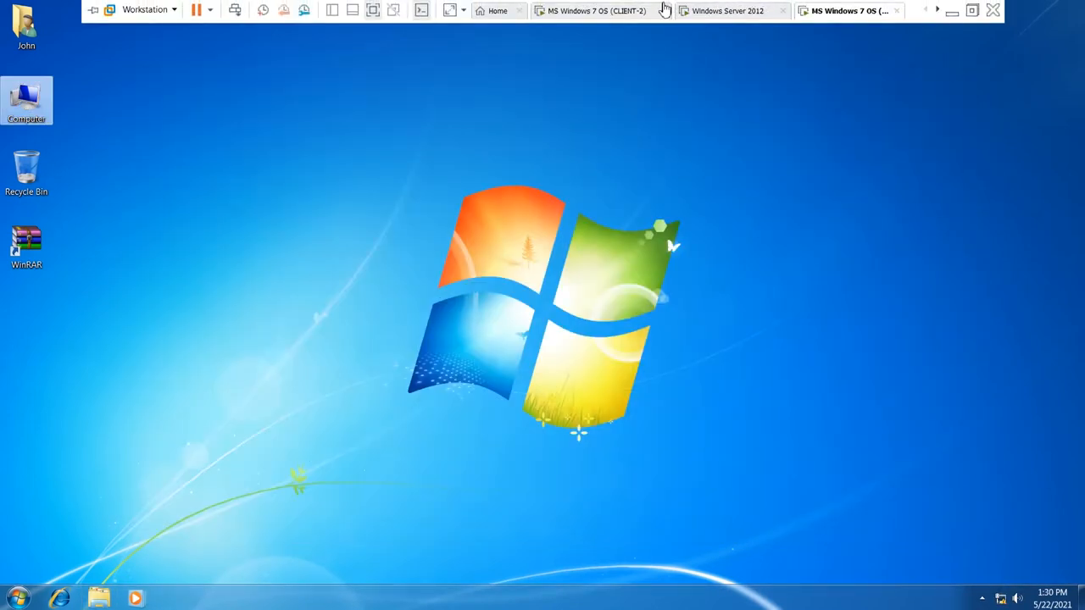
{"action": "left_click", "coordinate": [627, 12]}
{"action": "right_click", "coordinate": [25, 100]}
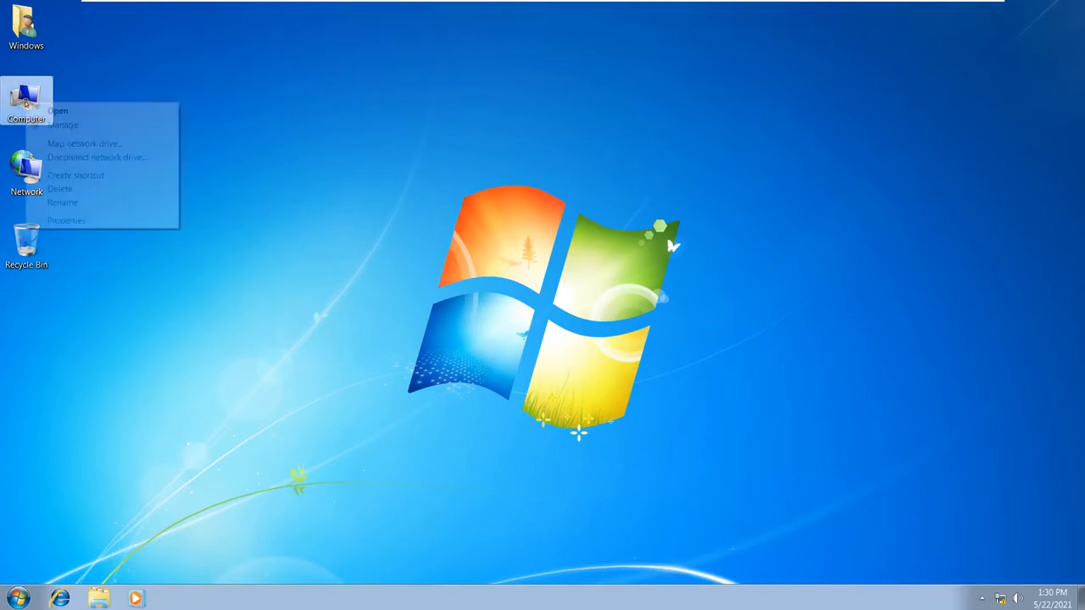
{"action": "left_click", "coordinate": [91, 222]}
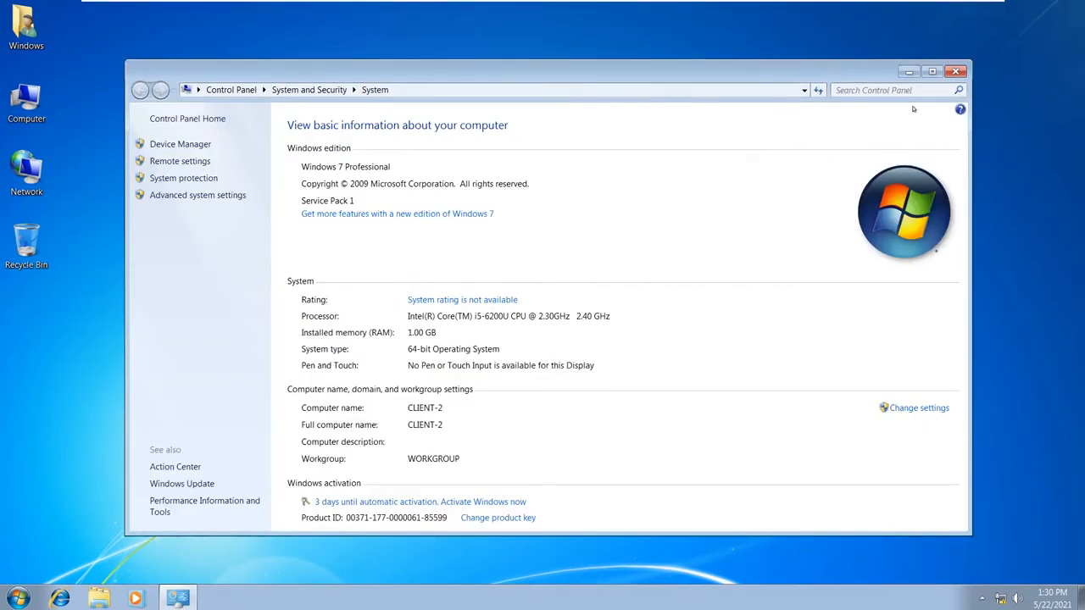
{"action": "left_click", "coordinate": [955, 73]}
- Recheck CLIENT-1's computer name, then return to the Windows Server 2012 machine
{"action": "left_click", "coordinate": [842, 10]}
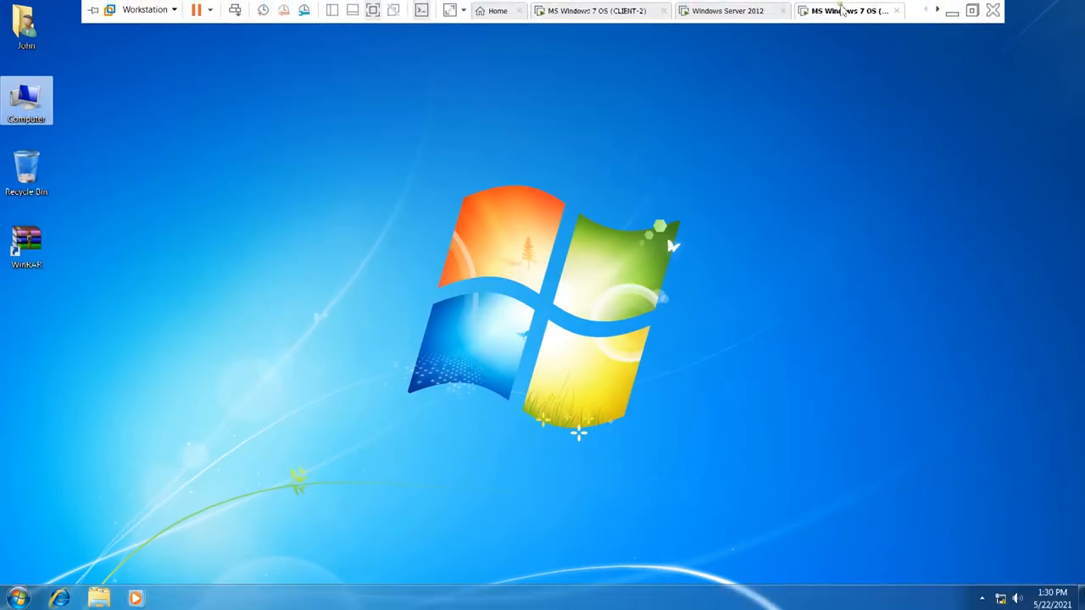
{"action": "right_click", "coordinate": [27, 103]}
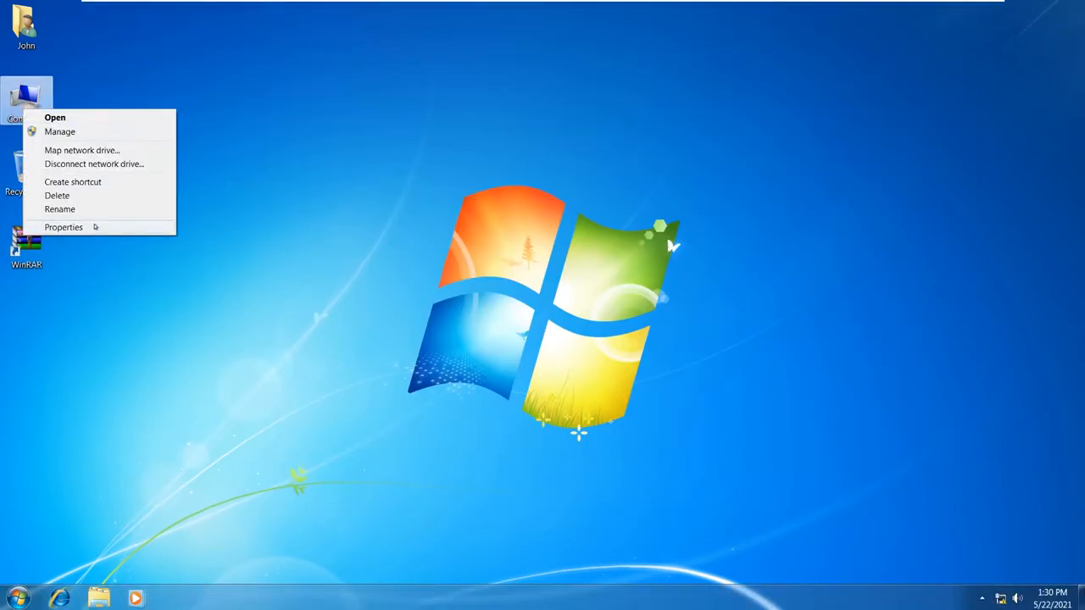
{"action": "left_click", "coordinate": [92, 224]}
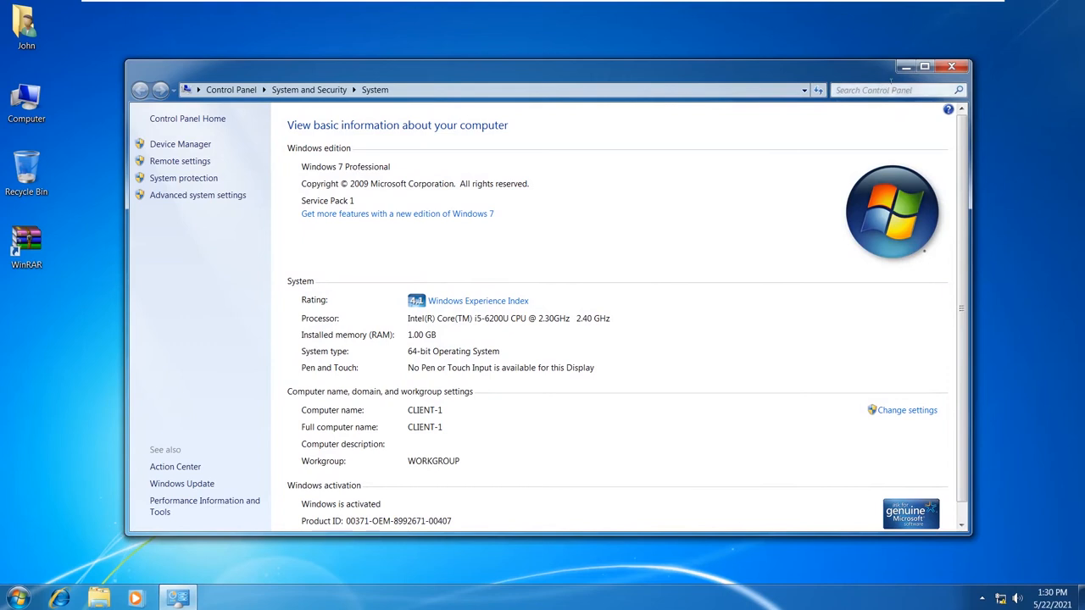
{"action": "left_click", "coordinate": [951, 66]}
{"action": "mouse_move", "coordinate": [770, 3]}
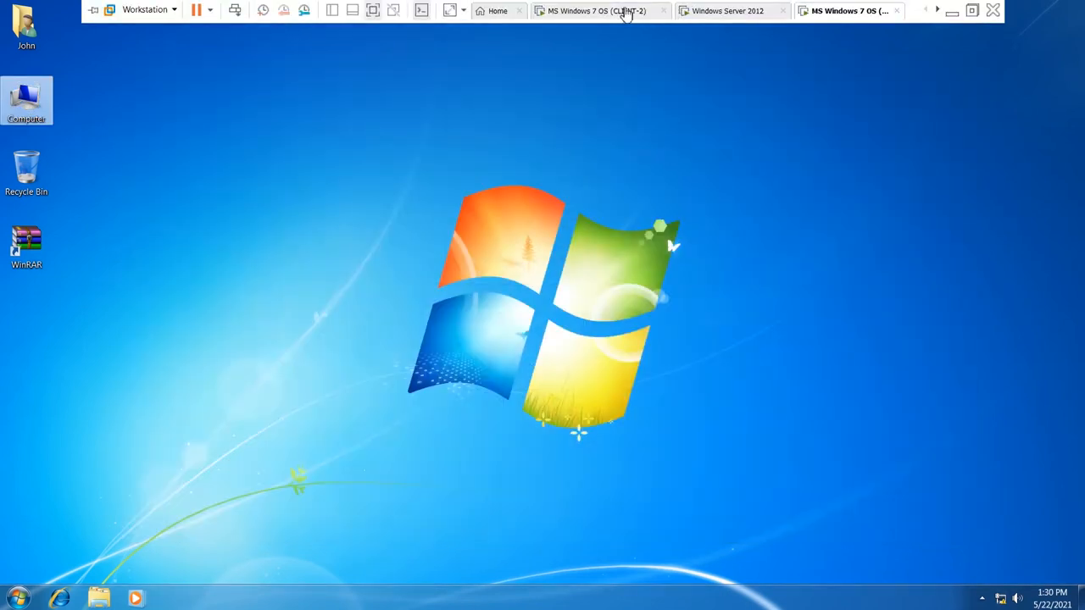
{"action": "left_click", "coordinate": [635, 12]}
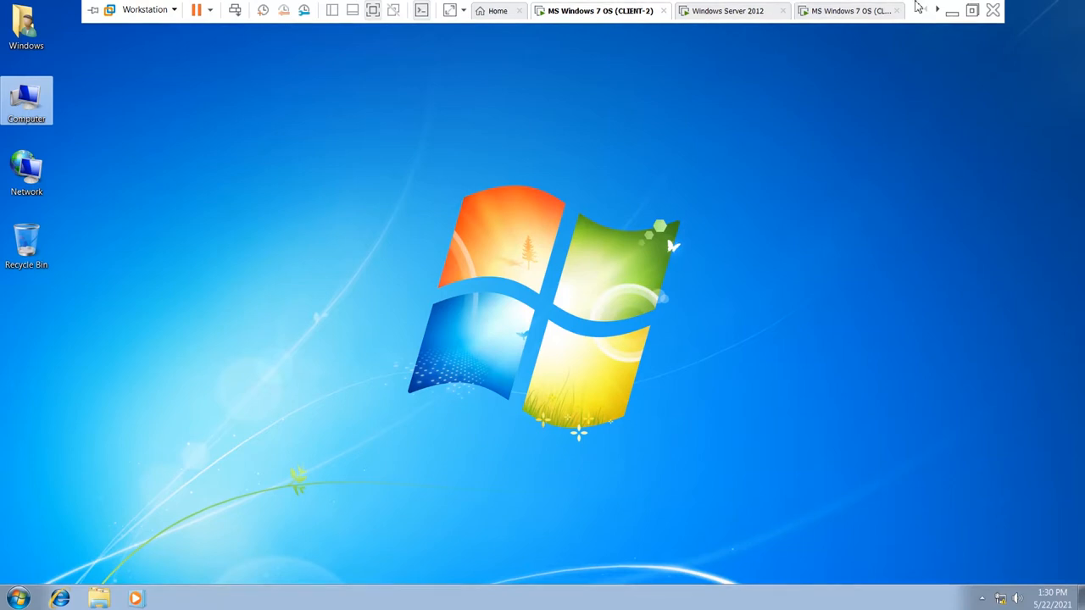
{"action": "left_click", "coordinate": [874, 14]}
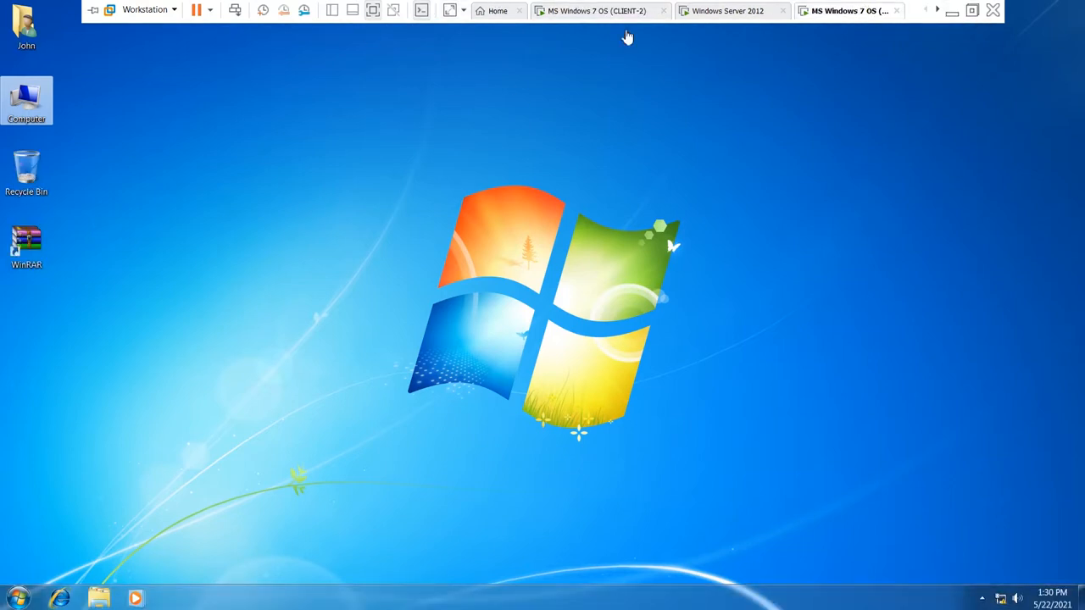
{"action": "left_click", "coordinate": [708, 12]}
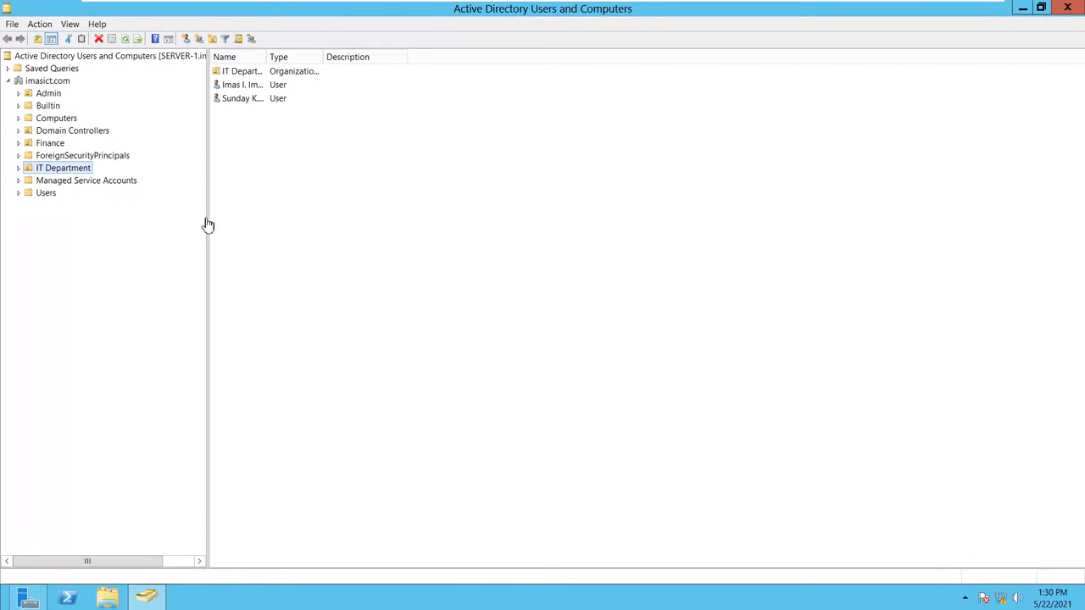
- Choose New > Group from the IT Department details pane's right-click menu
{"action": "right_click", "coordinate": [265, 195]}
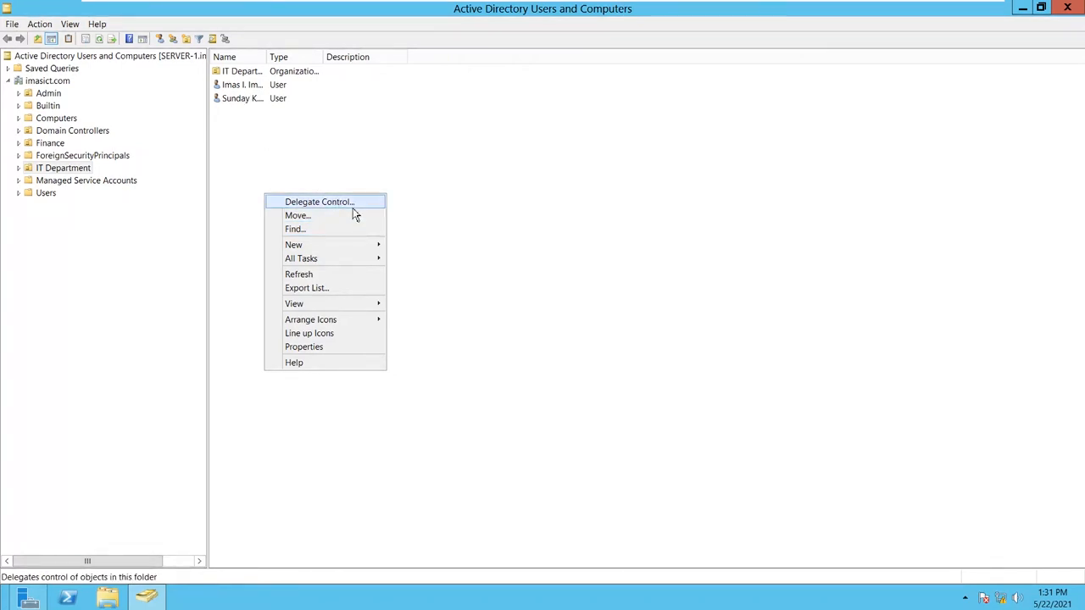
{"action": "mouse_move", "coordinate": [351, 247]}
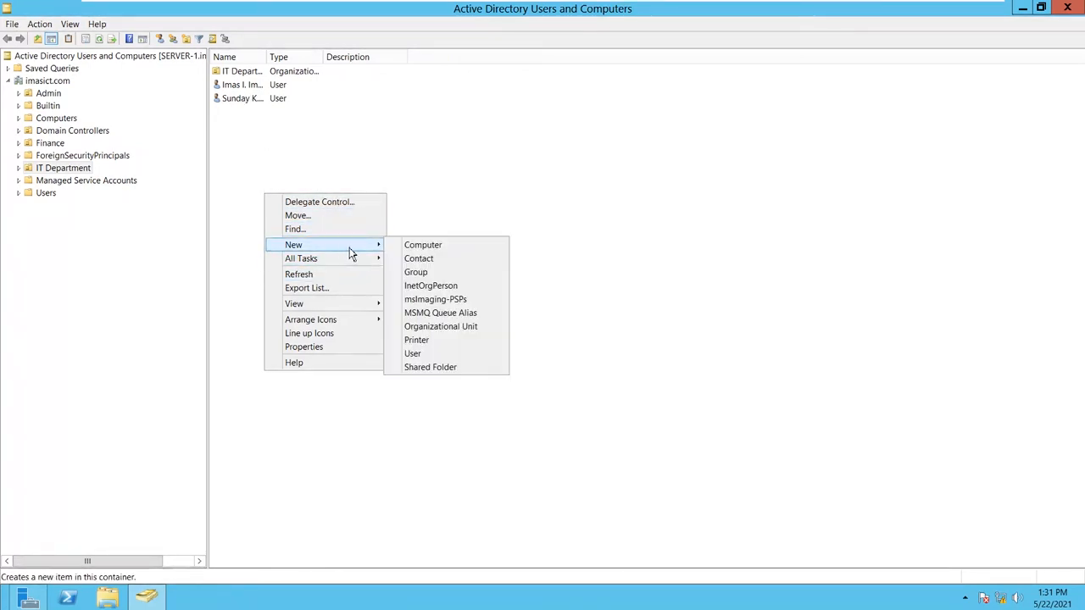
{"action": "left_click", "coordinate": [419, 272]}
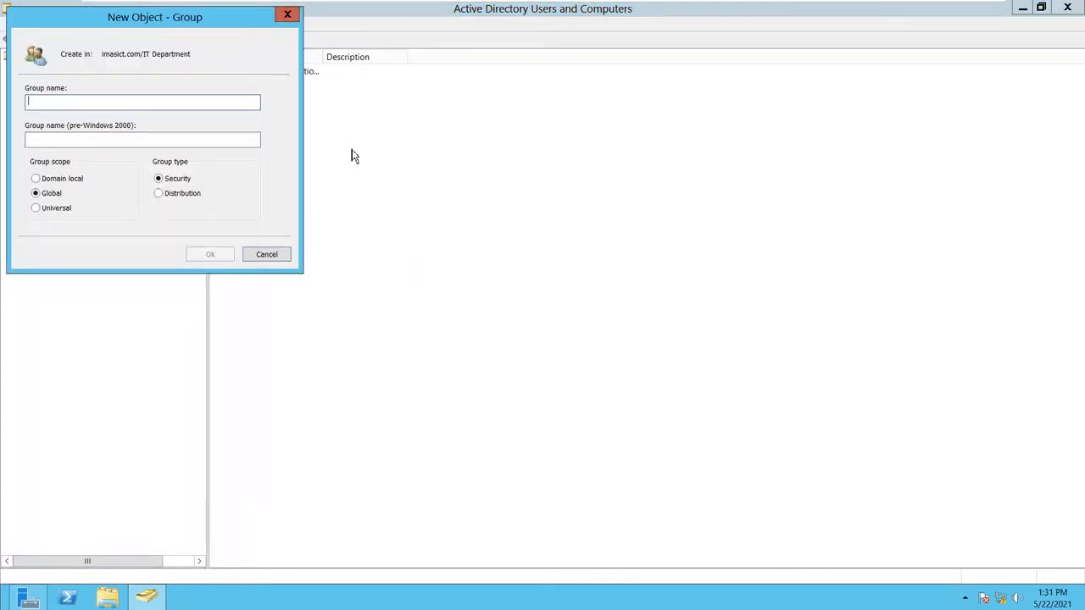
- Name the group Join-Computer-To-Domain, keep Global scope and Security type, and create it
{"action": "type", "text": "Join"}
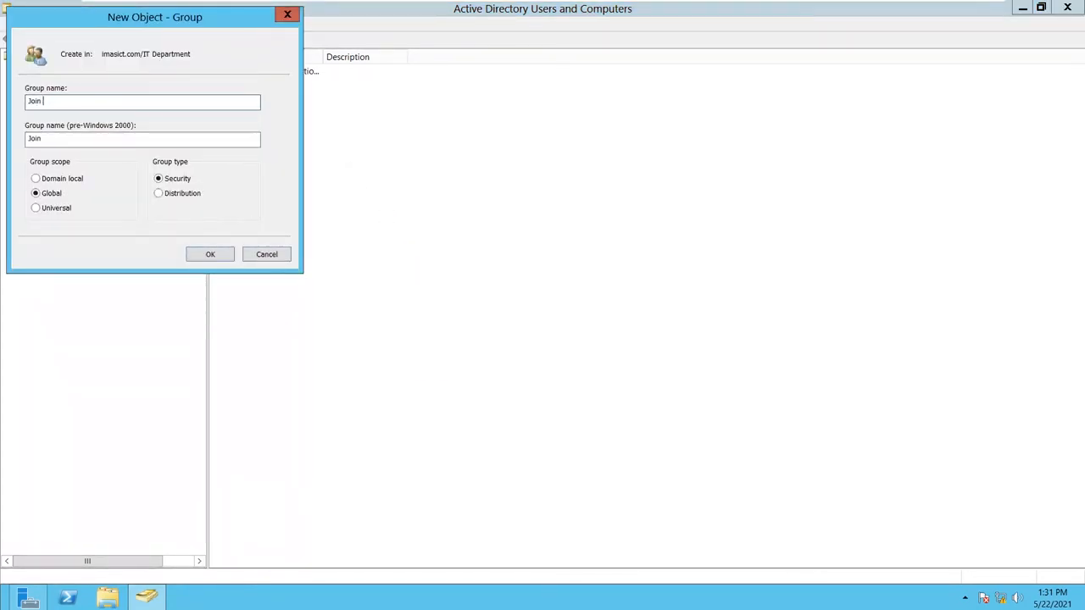
{"action": "type", "text": " Computer To D"}
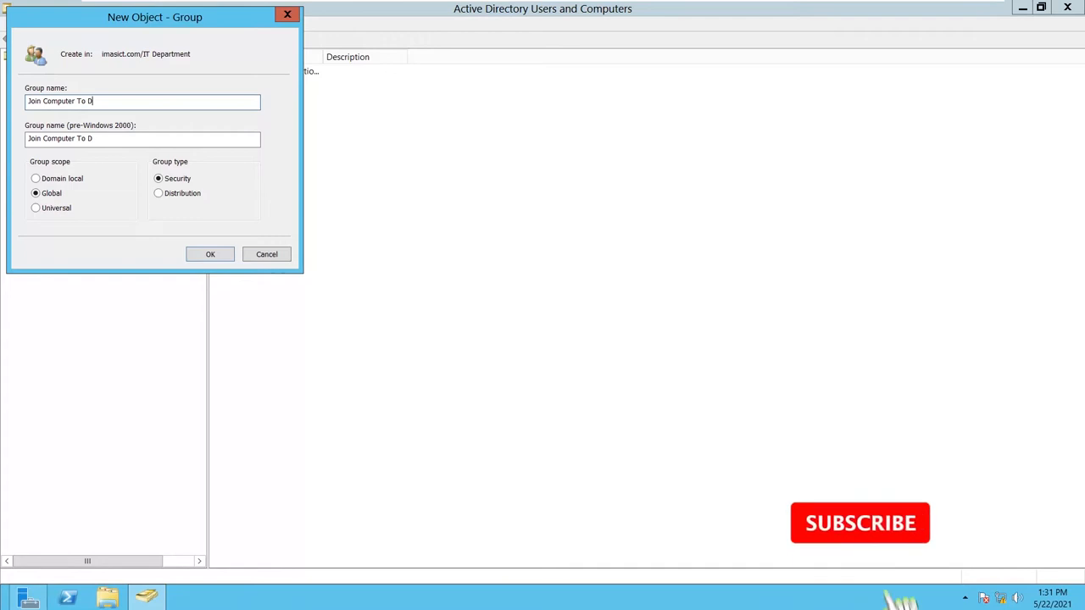
{"action": "type", "text": "omain"}
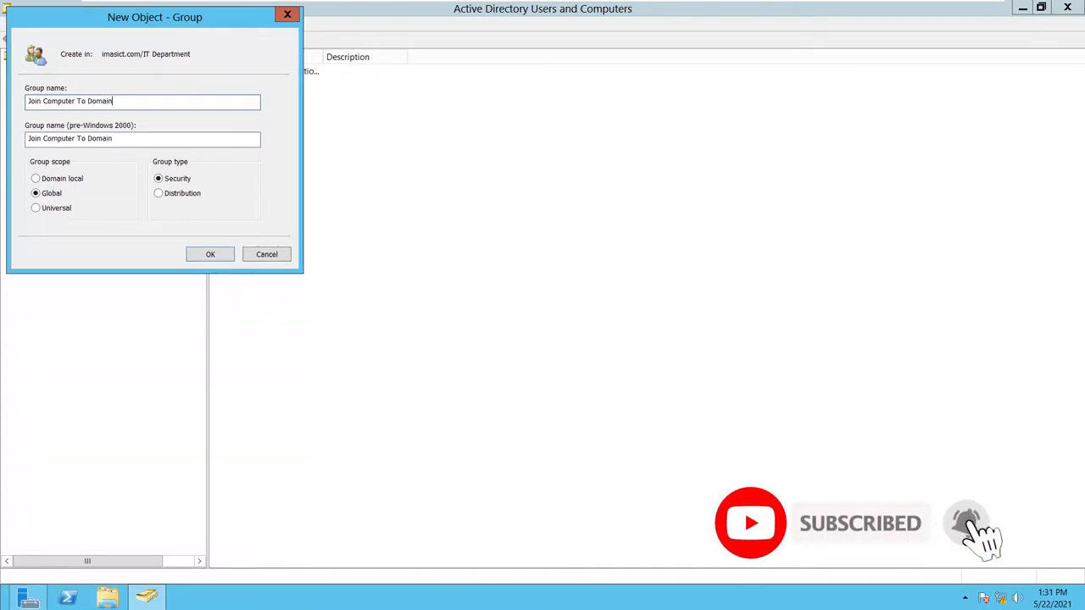
{"action": "key", "text": "BackSpace"}
{"action": "type", "text": "-"}
{"action": "key", "text": "BackSpace"}
{"action": "type", "text": "-To-"}
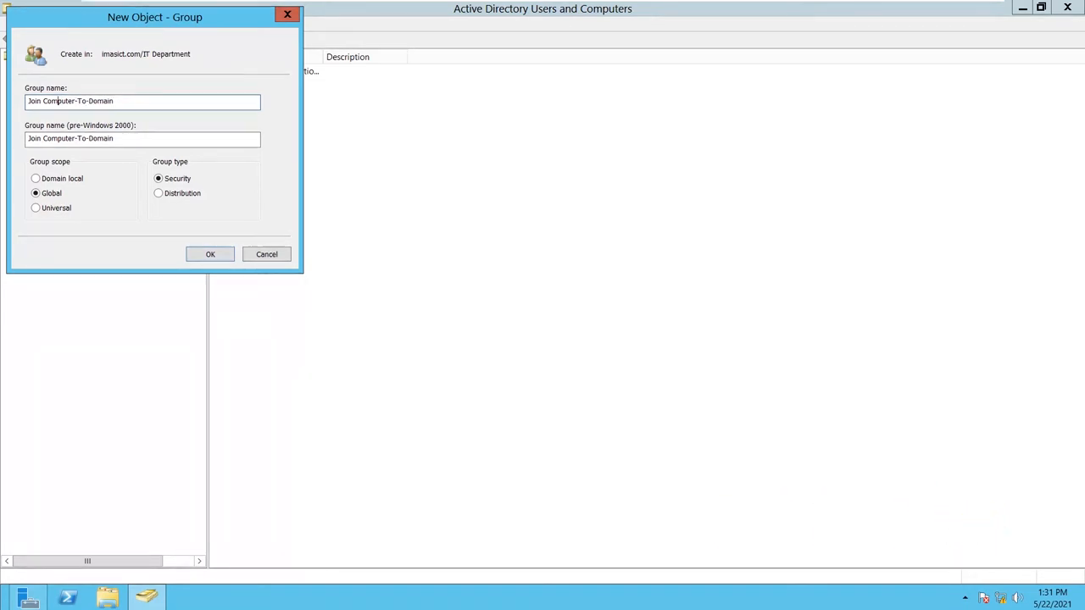
{"action": "key", "text": "BackSpace"}
{"action": "type", "text": "-"}
{"action": "left_click", "coordinate": [210, 256]}
- Restore the server VM and open the Join-Computer-To-Domain group's Properties window
{"action": "mouse_move", "coordinate": [843, 7]}
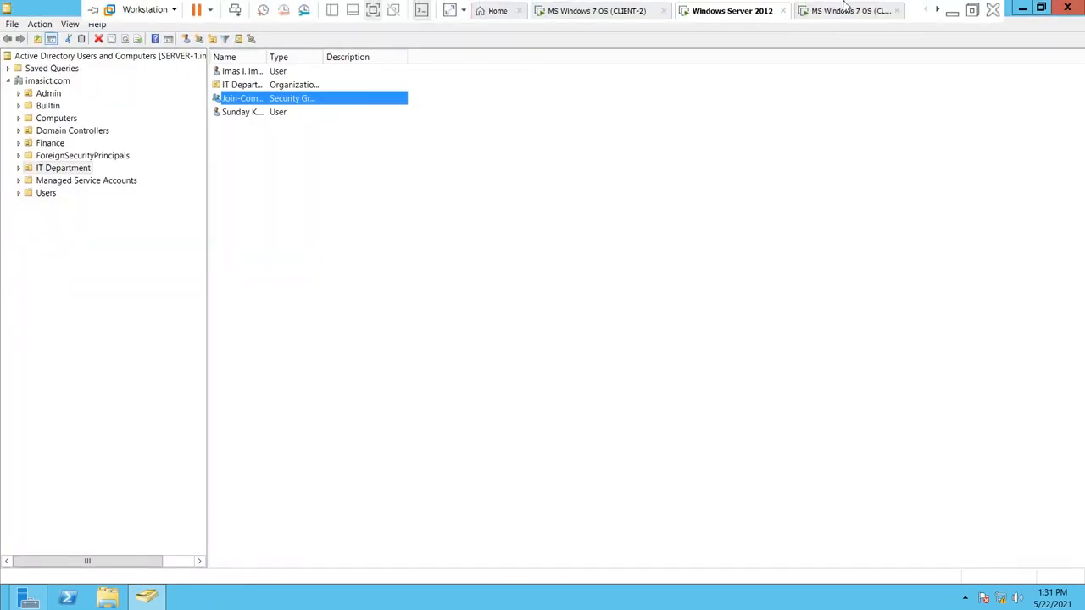
{"action": "left_click", "coordinate": [952, 10]}
{"action": "mouse_move", "coordinate": [379, 585]}
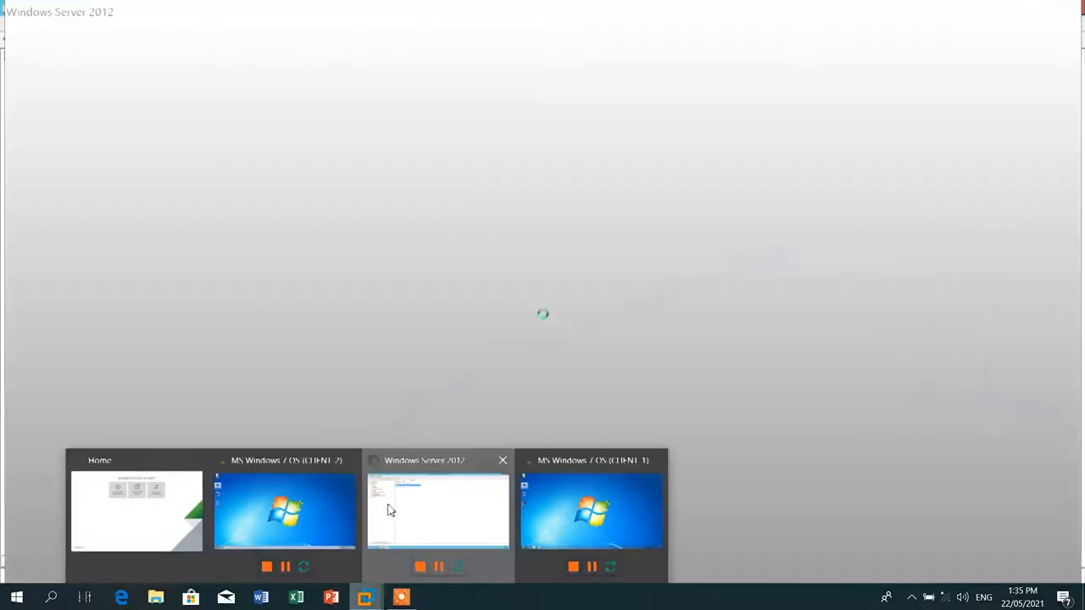
{"action": "left_click", "coordinate": [387, 509]}
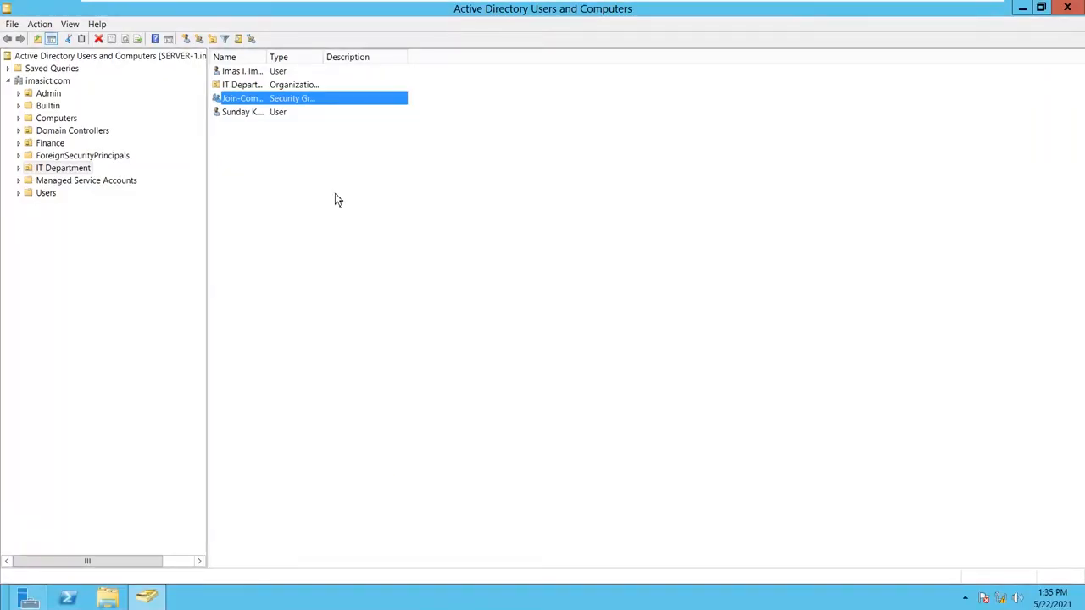
{"action": "double_click", "coordinate": [276, 101]}
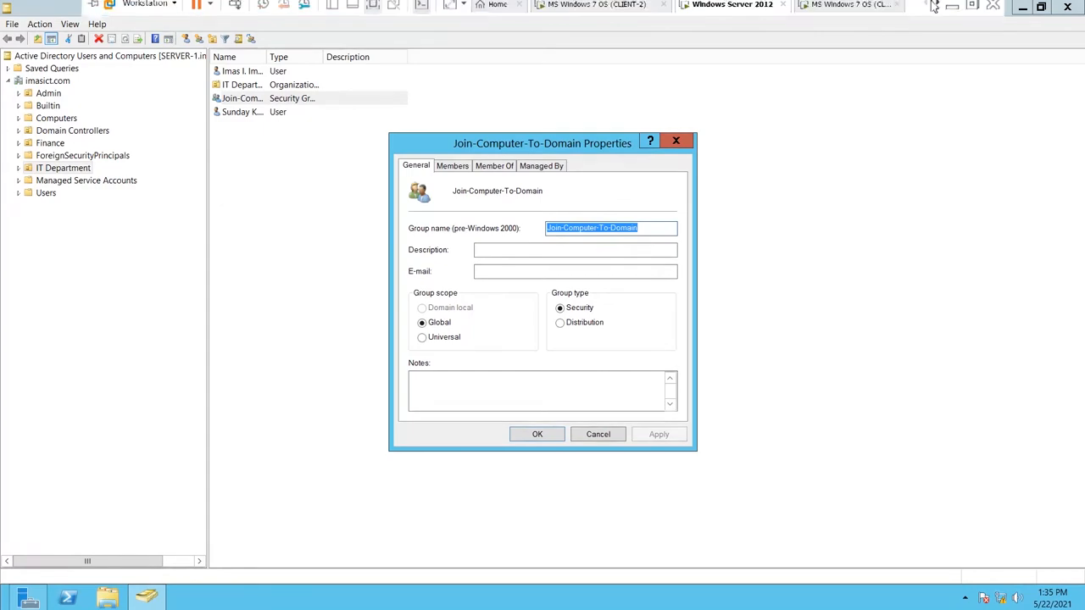
{"action": "left_click", "coordinate": [952, 5]}
{"action": "left_click", "coordinate": [717, 530]}
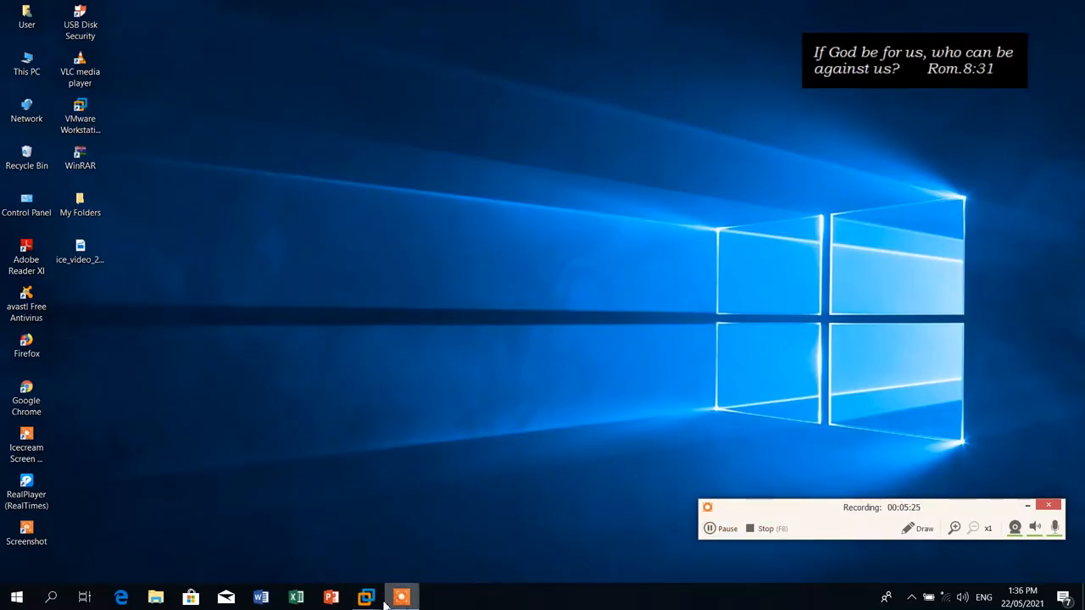
{"action": "mouse_move", "coordinate": [384, 599]}
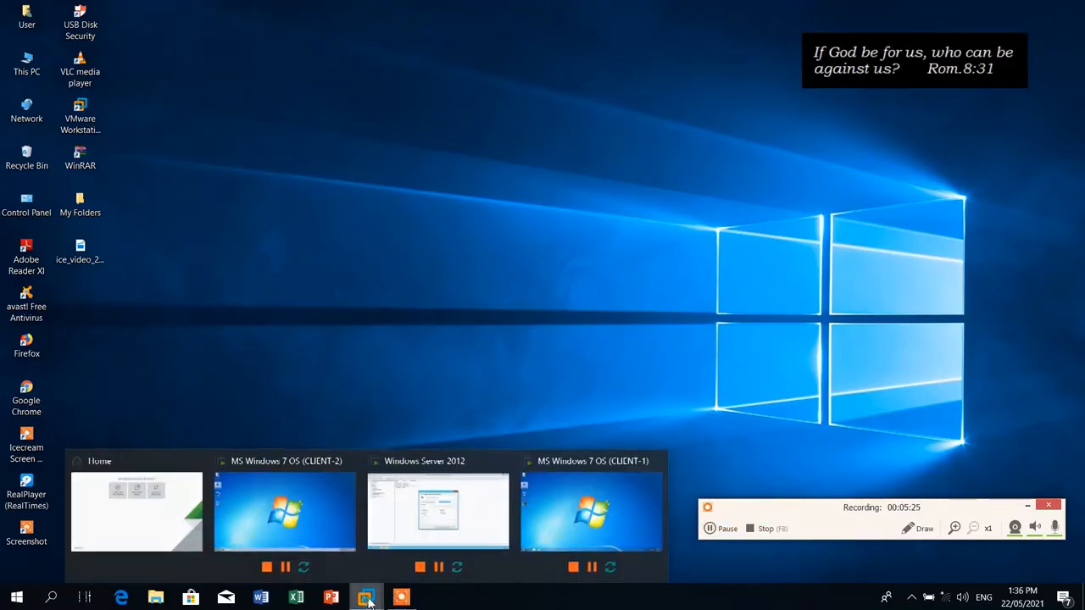
{"action": "left_click", "coordinate": [477, 517]}
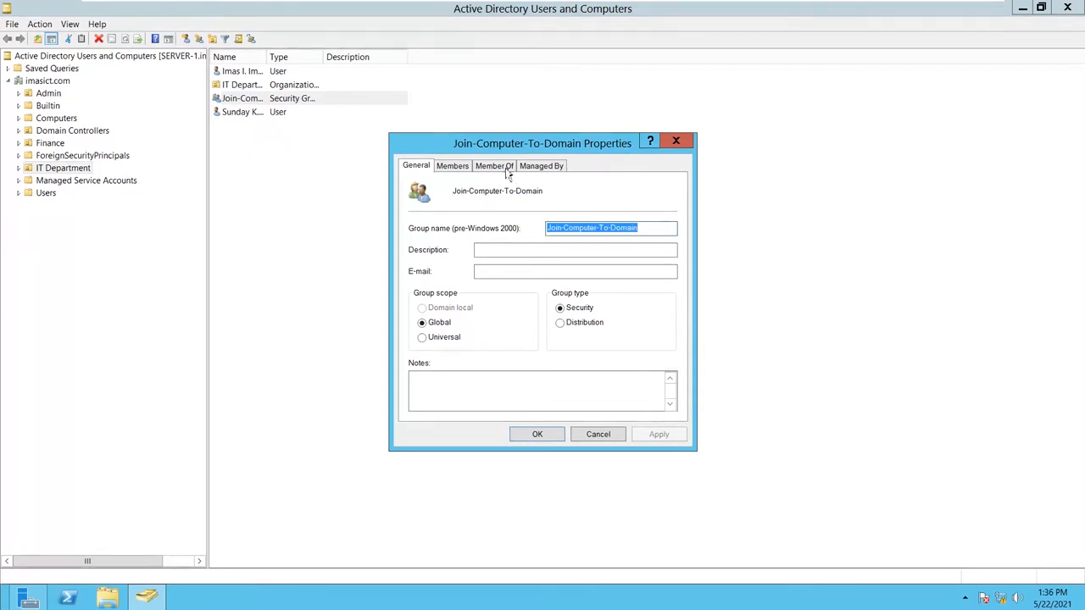
- On the Members tab, add the first IT Department user resolved with Check Names
{"action": "left_click", "coordinate": [453, 167]}
{"action": "left_click", "coordinate": [452, 393]}
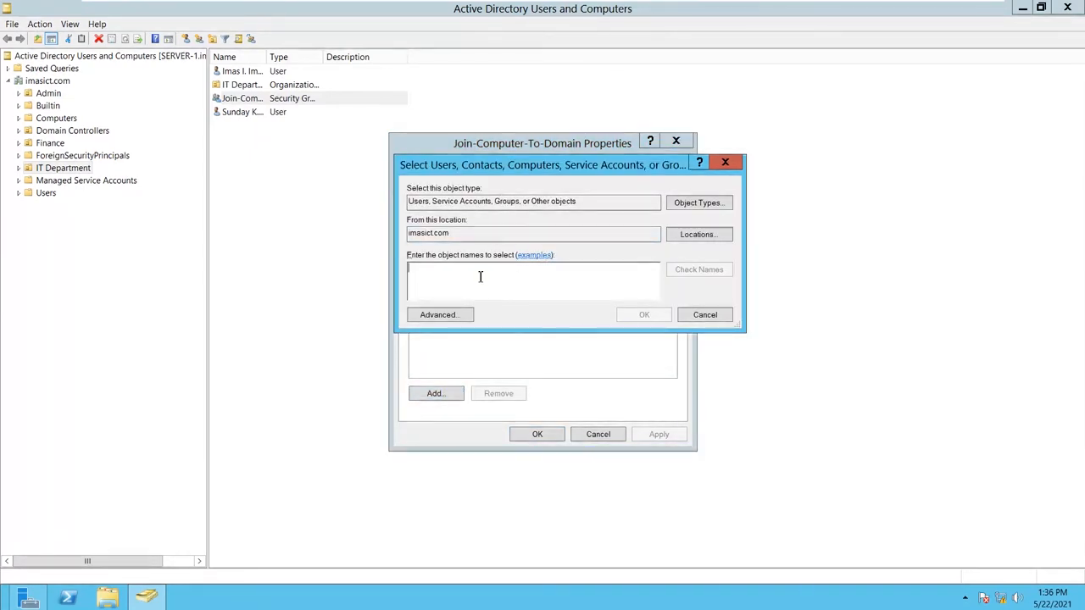
{"action": "type", "text": "imas"}
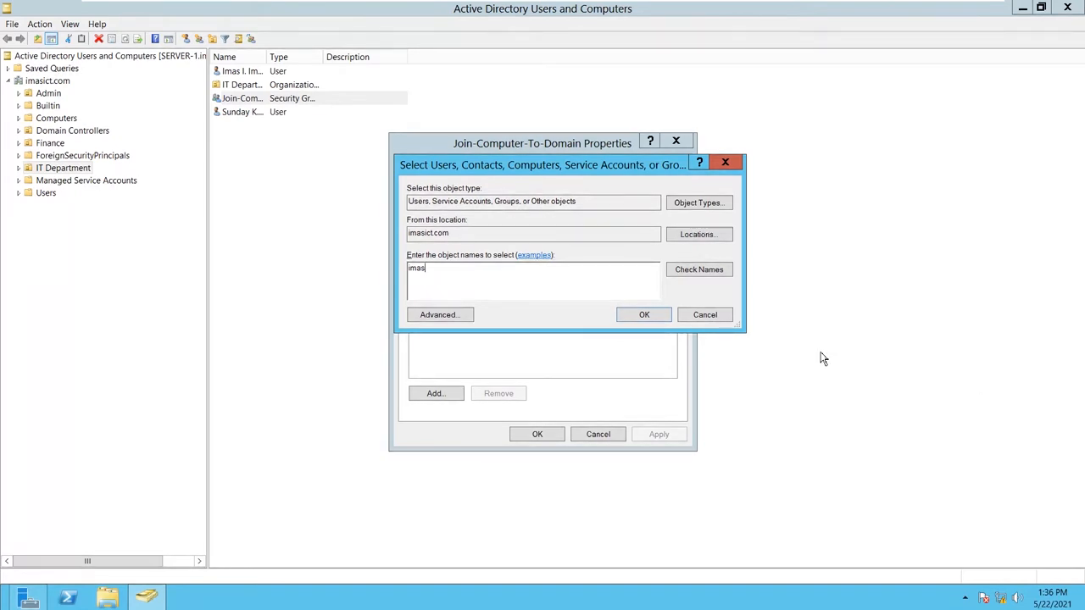
{"action": "left_click", "coordinate": [697, 269]}
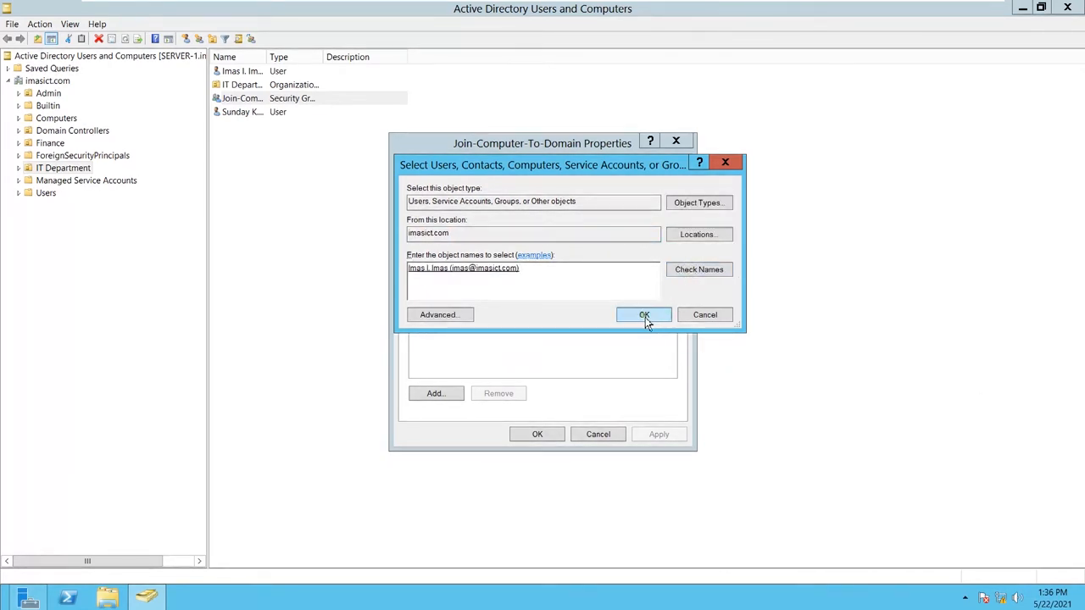
{"action": "left_click", "coordinate": [644, 316]}
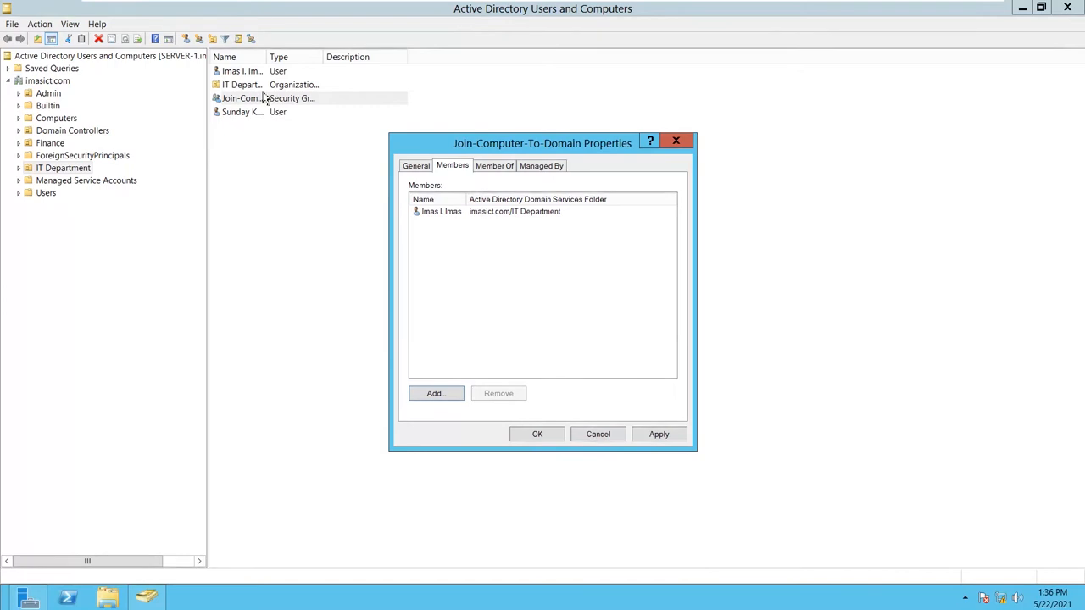
- Add the second IT Department user the same way, then apply and close the properties
{"action": "left_click", "coordinate": [452, 394]}
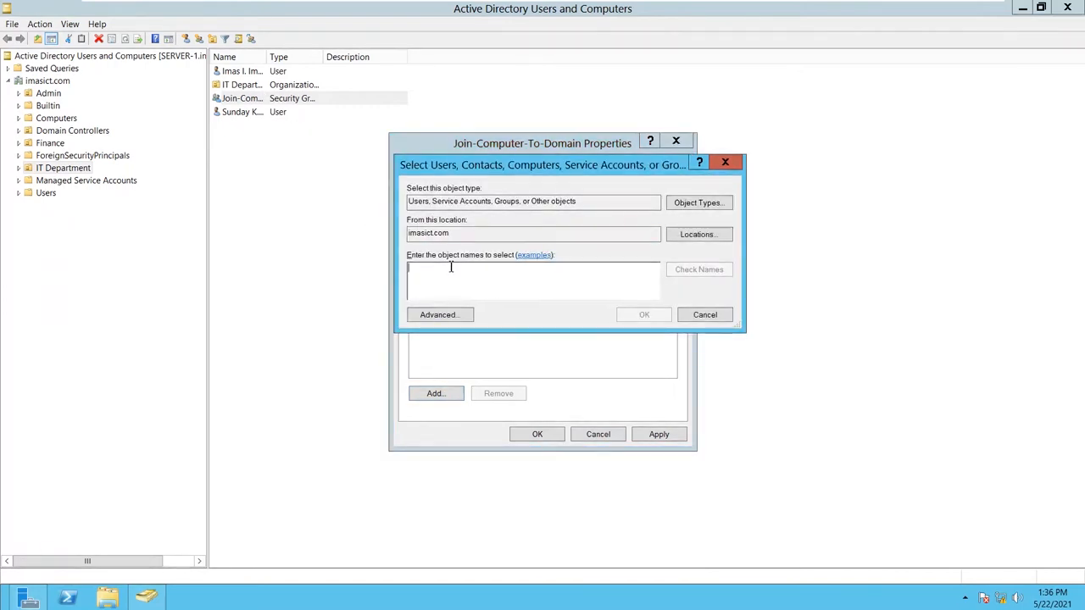
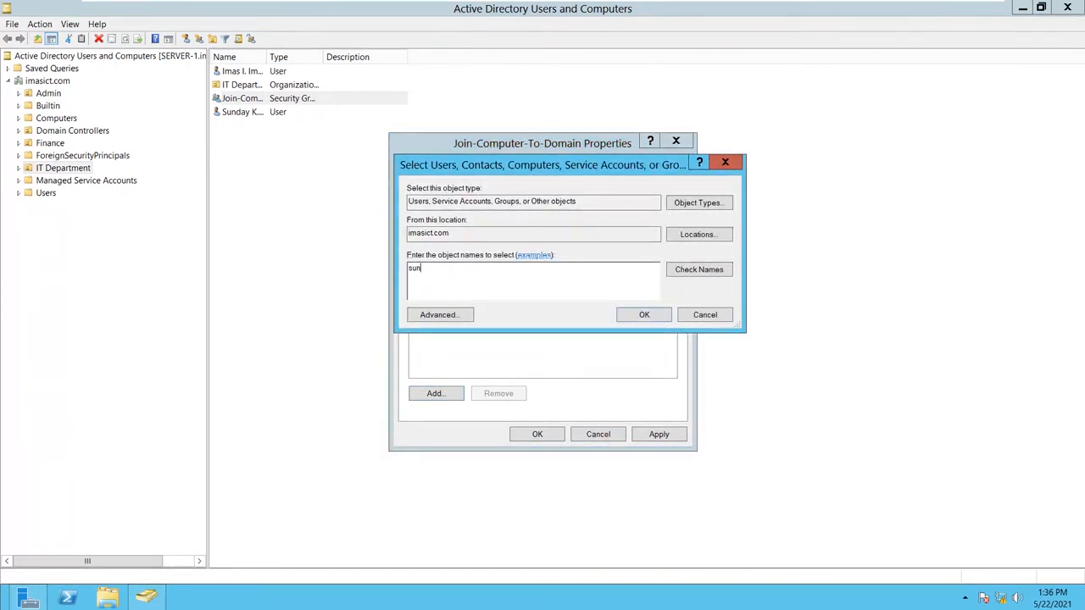
{"action": "left_click", "coordinate": [678, 272]}
{"action": "left_click", "coordinate": [643, 316]}
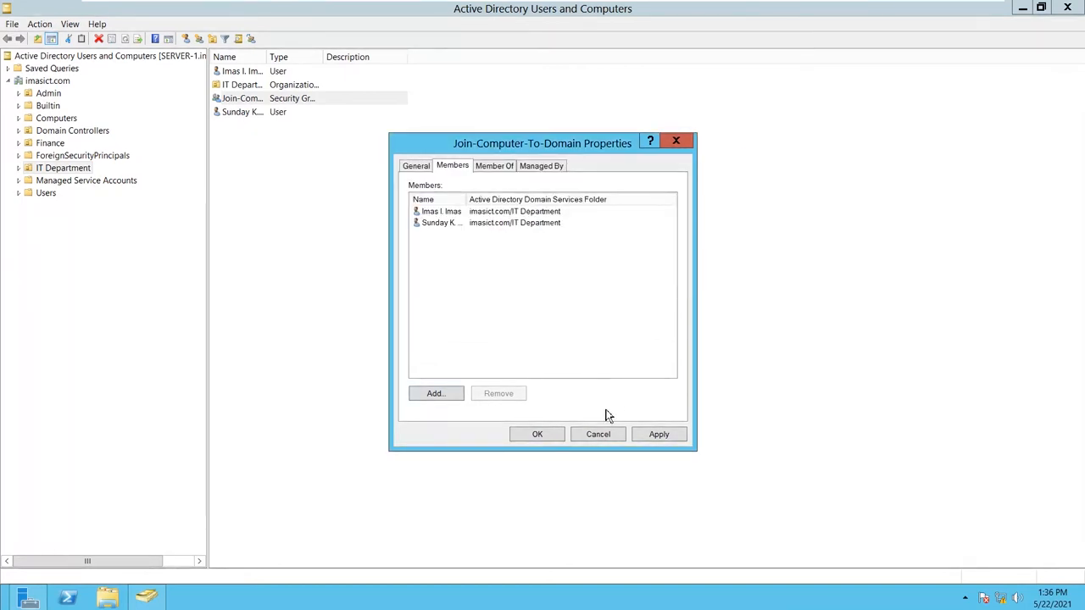
{"action": "left_click", "coordinate": [659, 435]}
{"action": "left_click", "coordinate": [523, 439]}
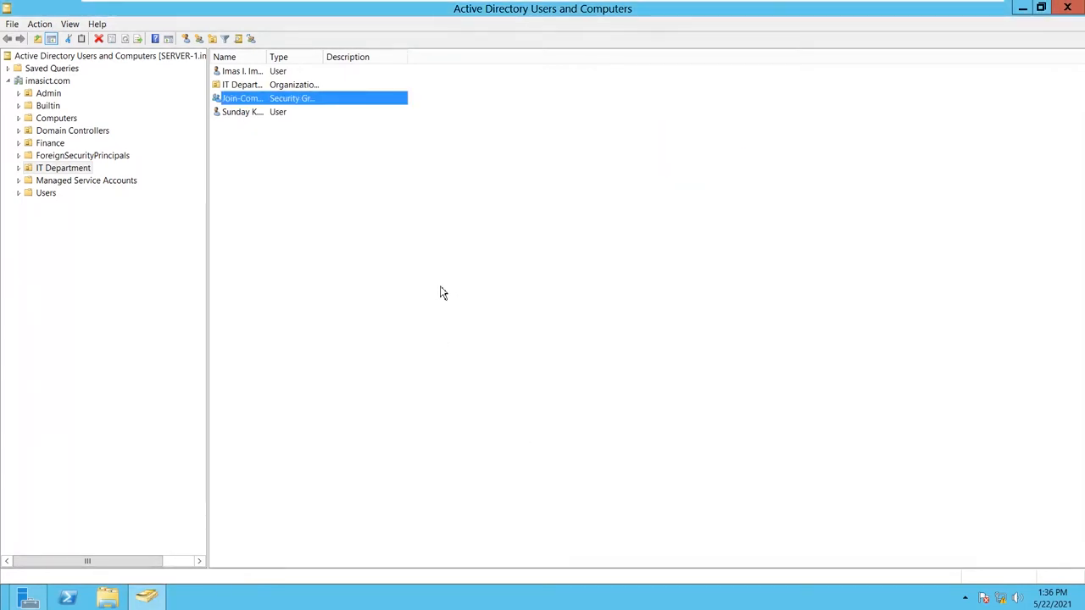
- Refresh the IT Department listing and open the Admin Computers OU under Admin
{"action": "right_click", "coordinate": [439, 287]}
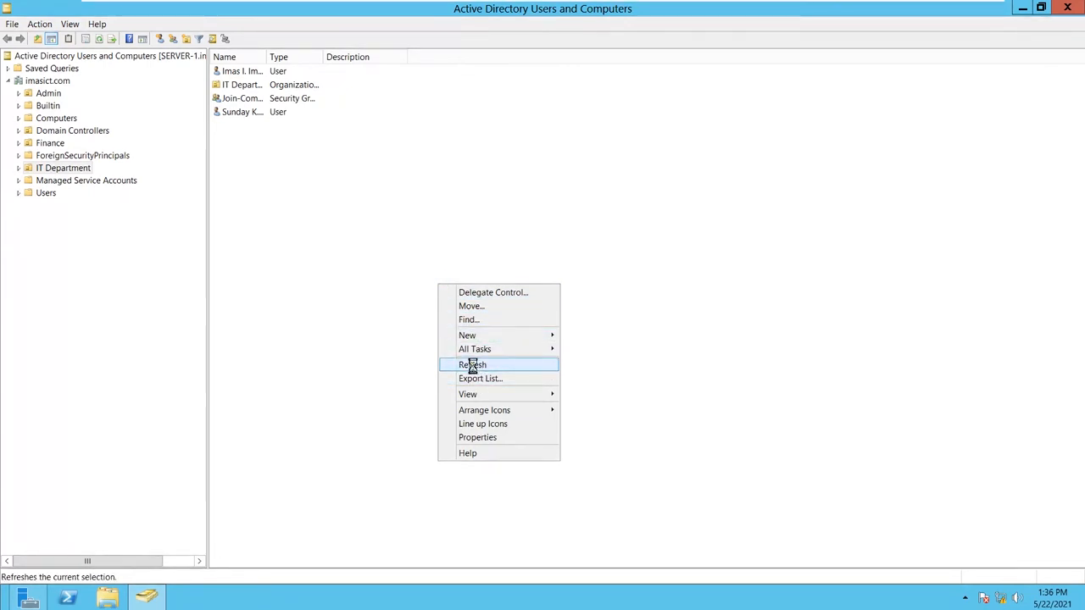
{"action": "left_click", "coordinate": [473, 365]}
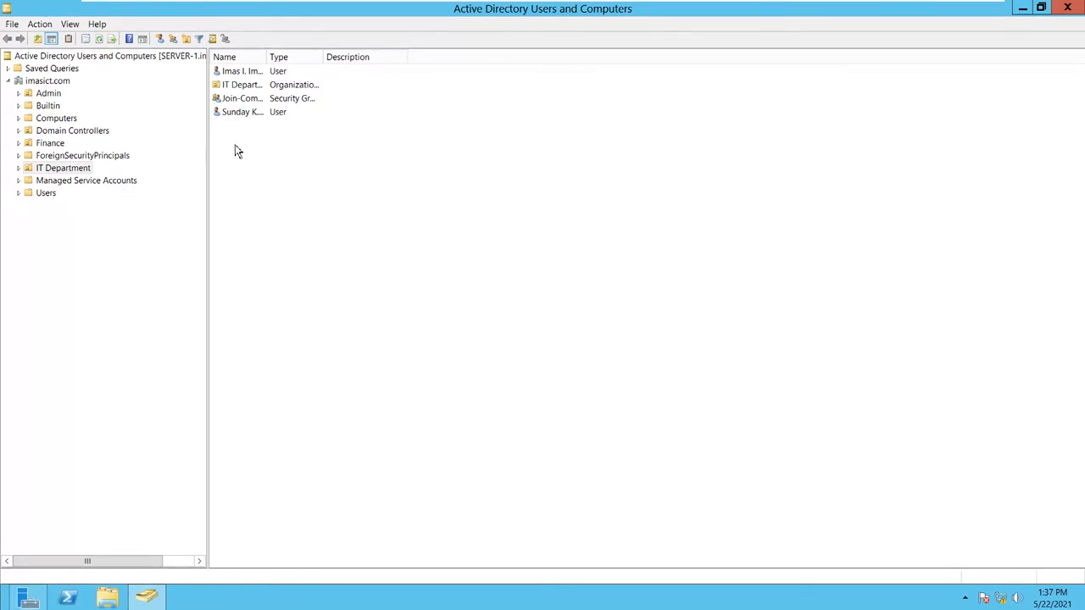
{"action": "left_click", "coordinate": [48, 94]}
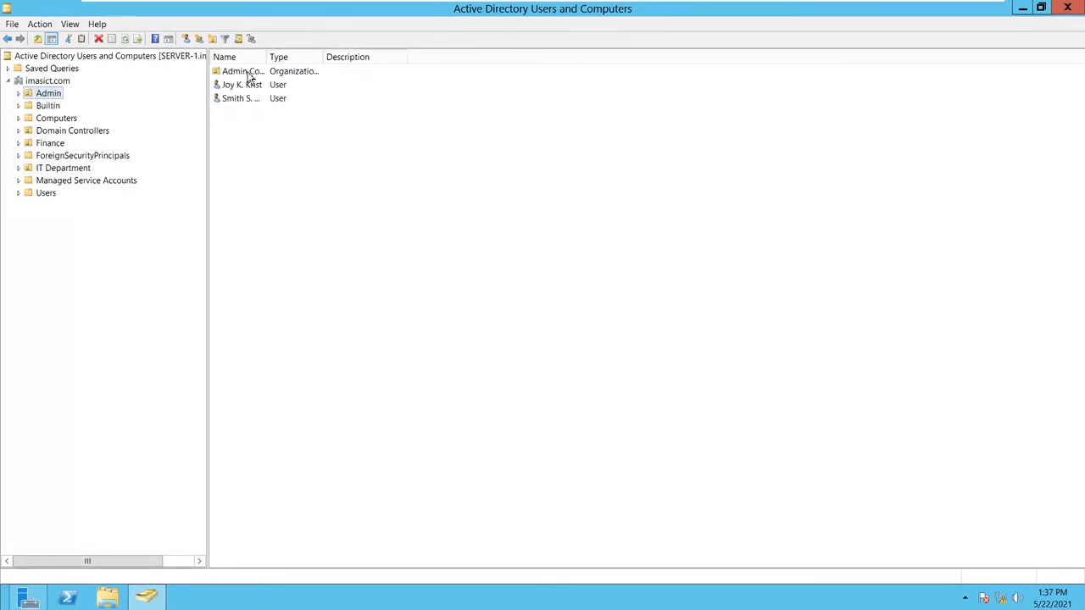
{"action": "double_click", "coordinate": [243, 71]}
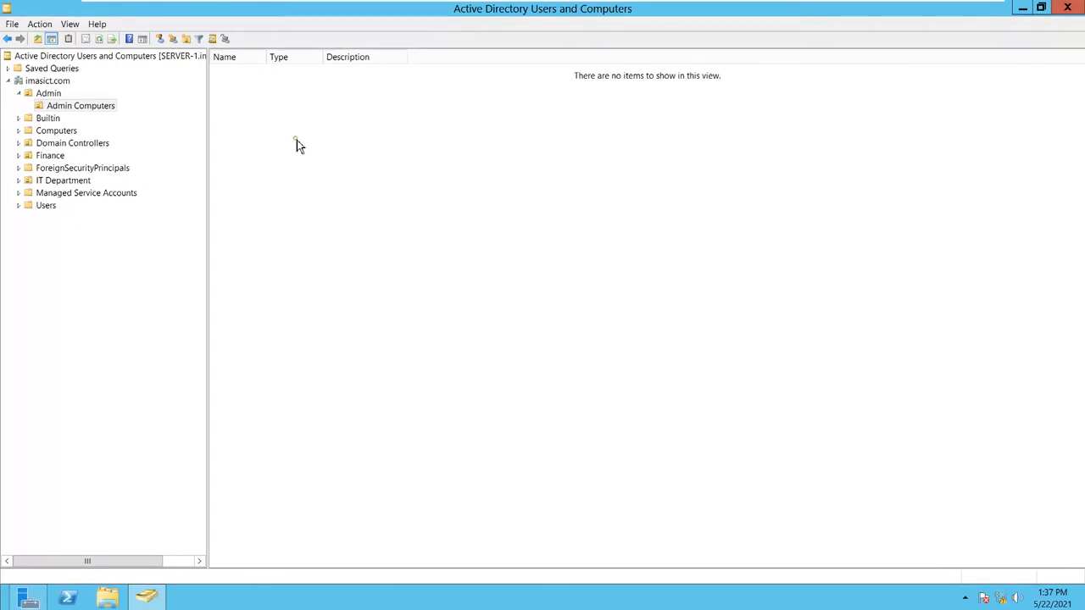
- Refresh the empty Admin Computers OU and bring up the New object menu in its pane
{"action": "right_click", "coordinate": [296, 141]}
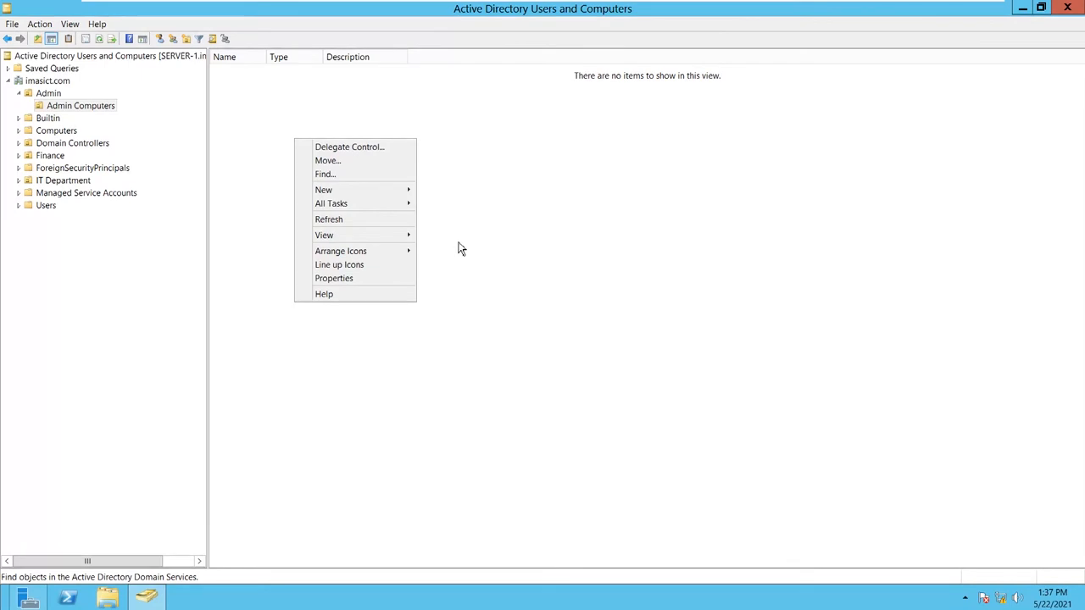
{"action": "left_click", "coordinate": [70, 131]}
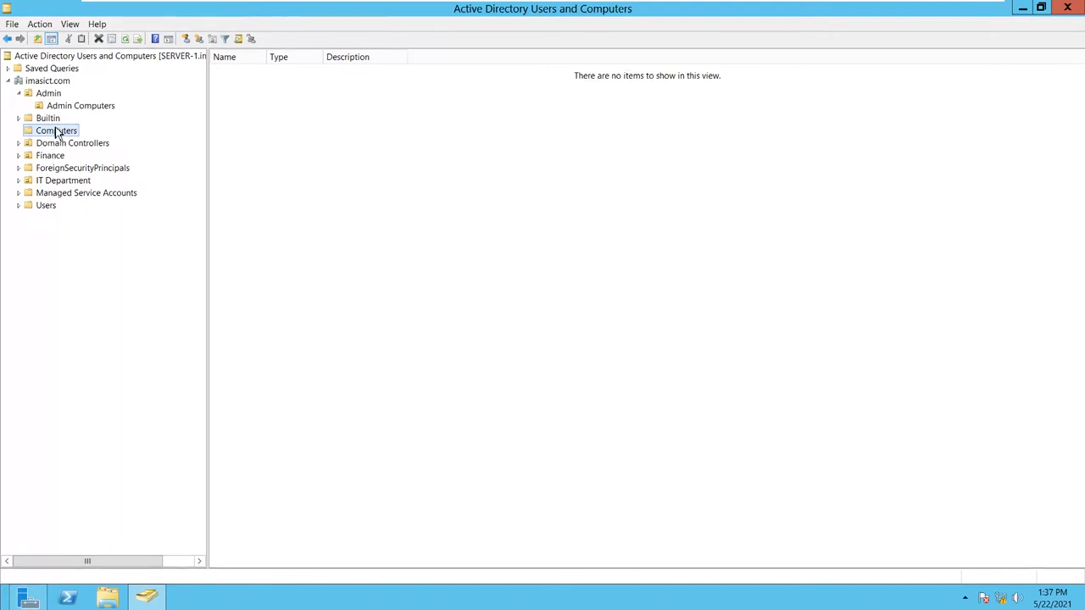
{"action": "left_click", "coordinate": [51, 94]}
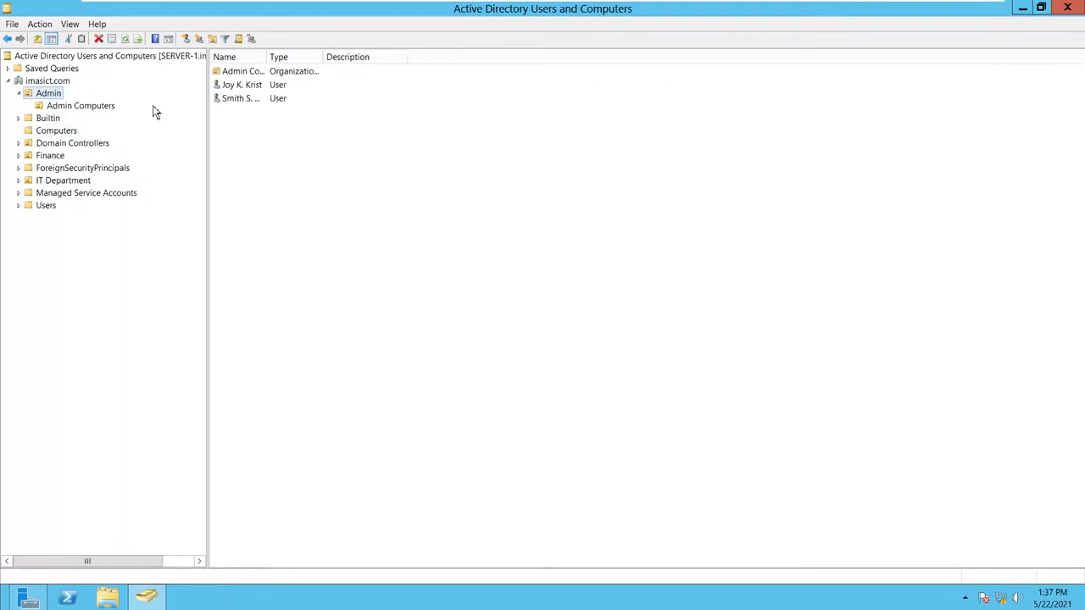
{"action": "left_click", "coordinate": [96, 109]}
{"action": "right_click", "coordinate": [306, 176]}
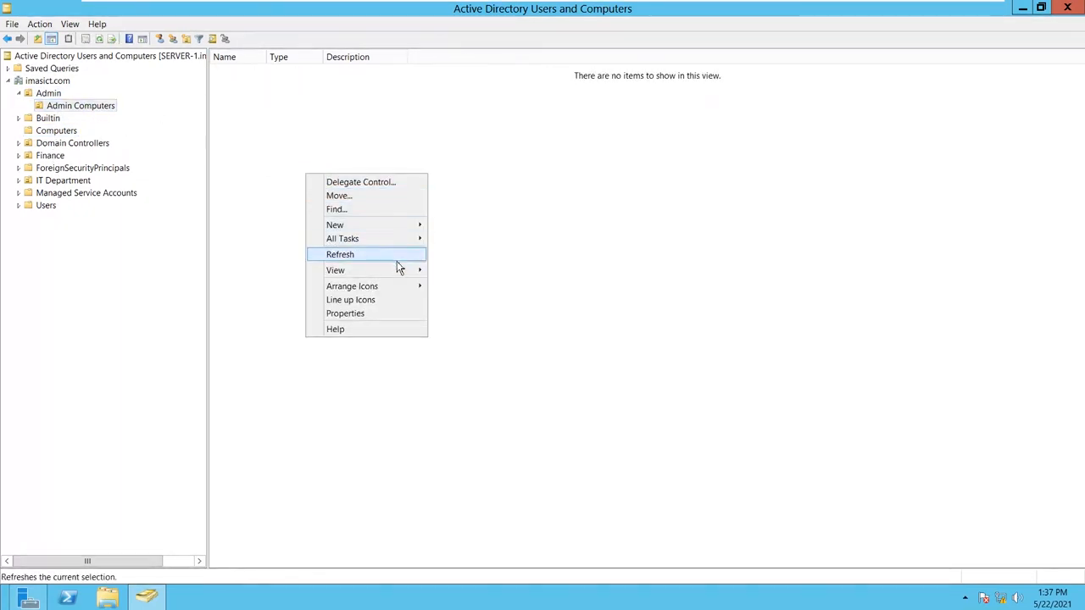
{"action": "left_click", "coordinate": [260, 106]}
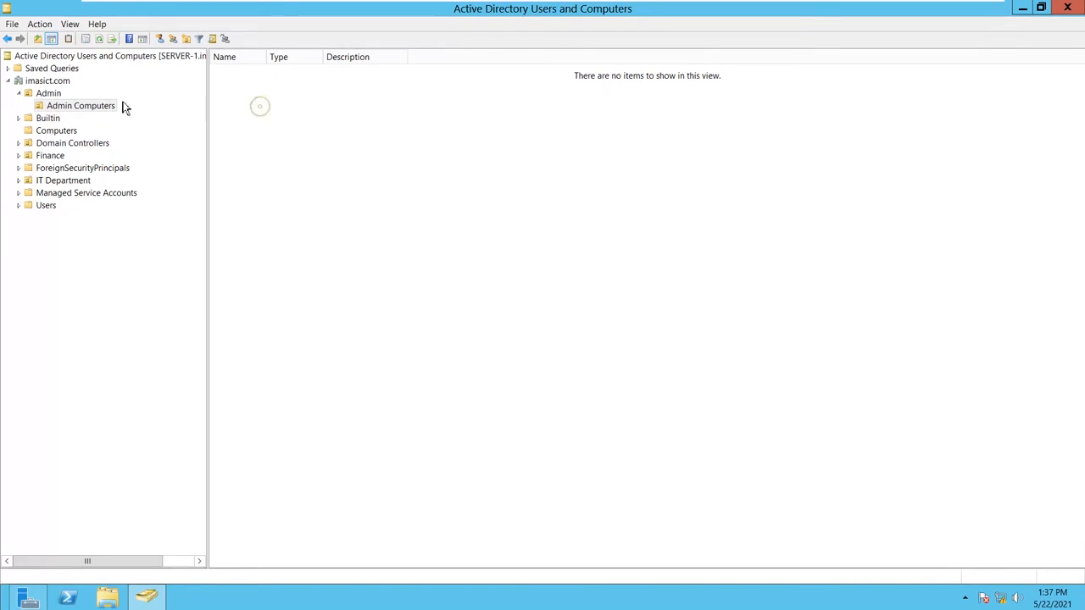
{"action": "right_click", "coordinate": [102, 111]}
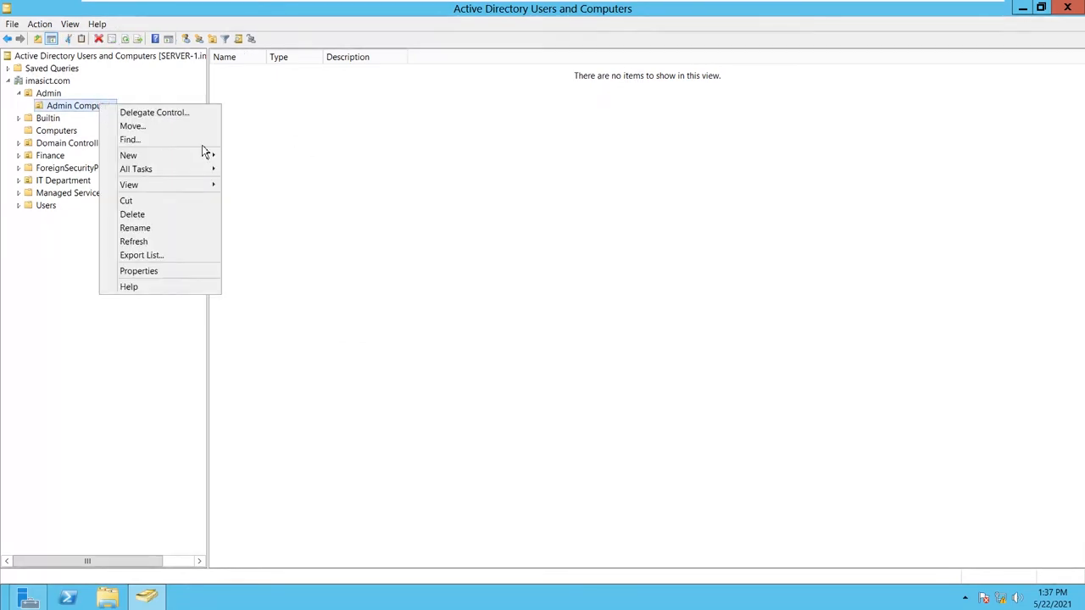
{"action": "left_click", "coordinate": [376, 163]}
{"action": "left_click", "coordinate": [100, 111]}
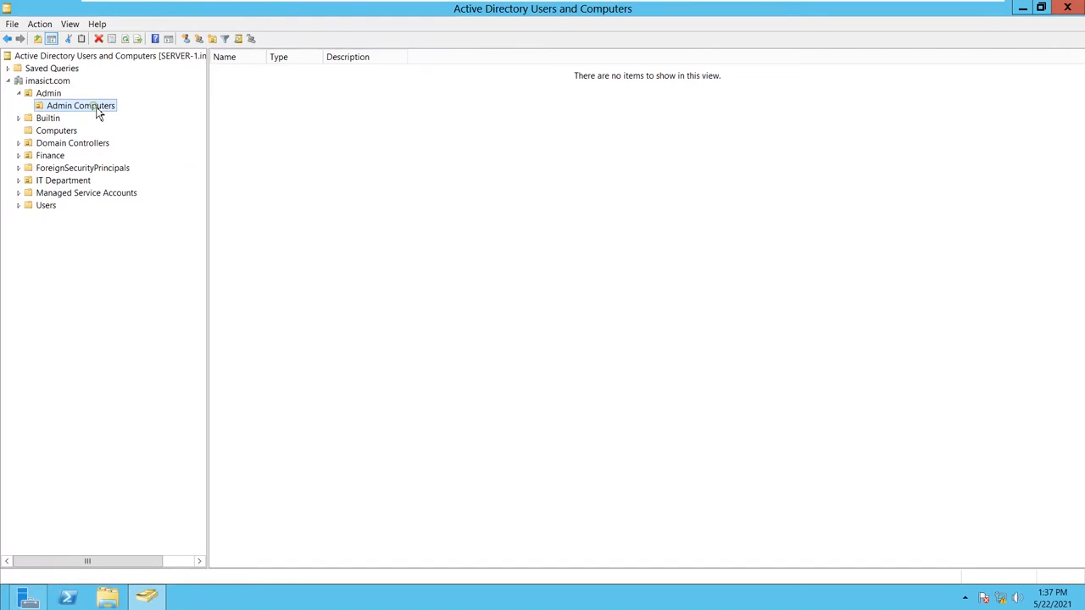
{"action": "right_click", "coordinate": [371, 137]}
{"action": "mouse_move", "coordinate": [446, 195]}
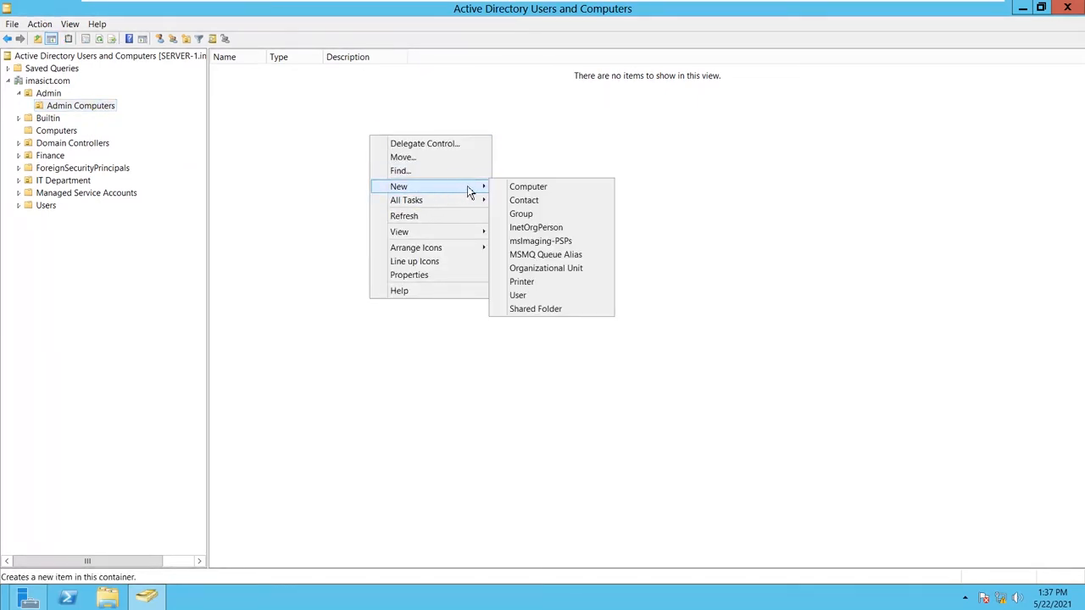
- Create computer account CLIENT-1, letting the Join-Computer-To-Domain group join it to the domain
{"action": "left_click", "coordinate": [520, 188]}
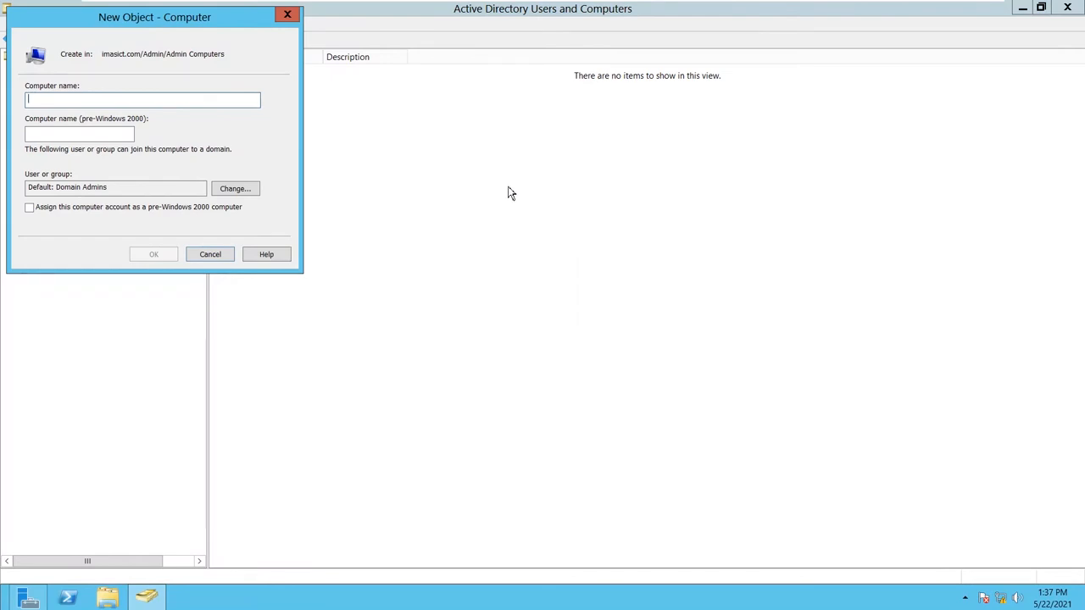
{"action": "type", "text": "CLIENT-1"}
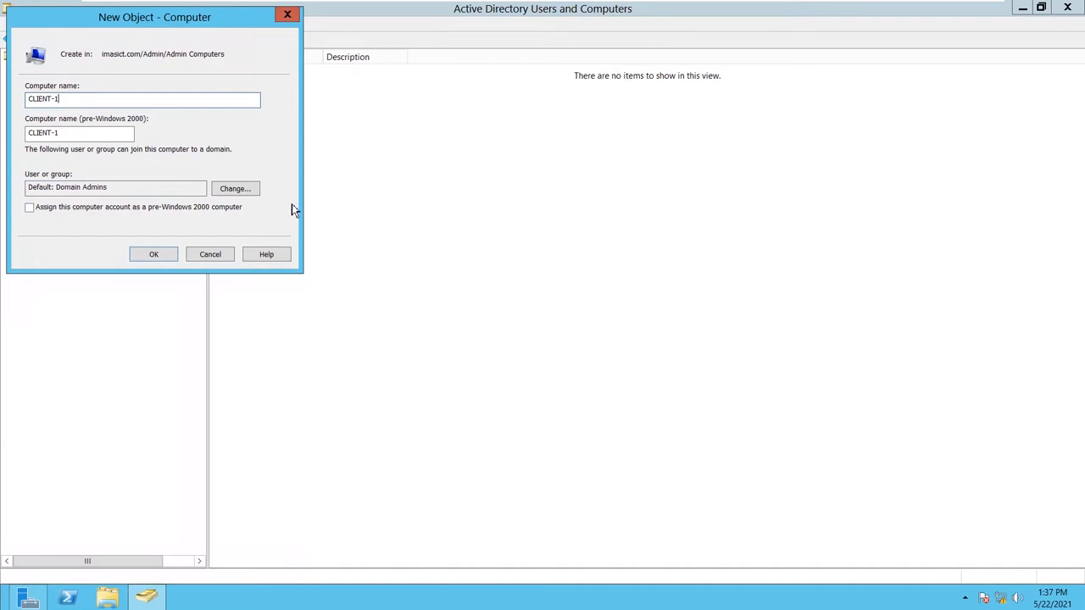
{"action": "left_click", "coordinate": [238, 192]}
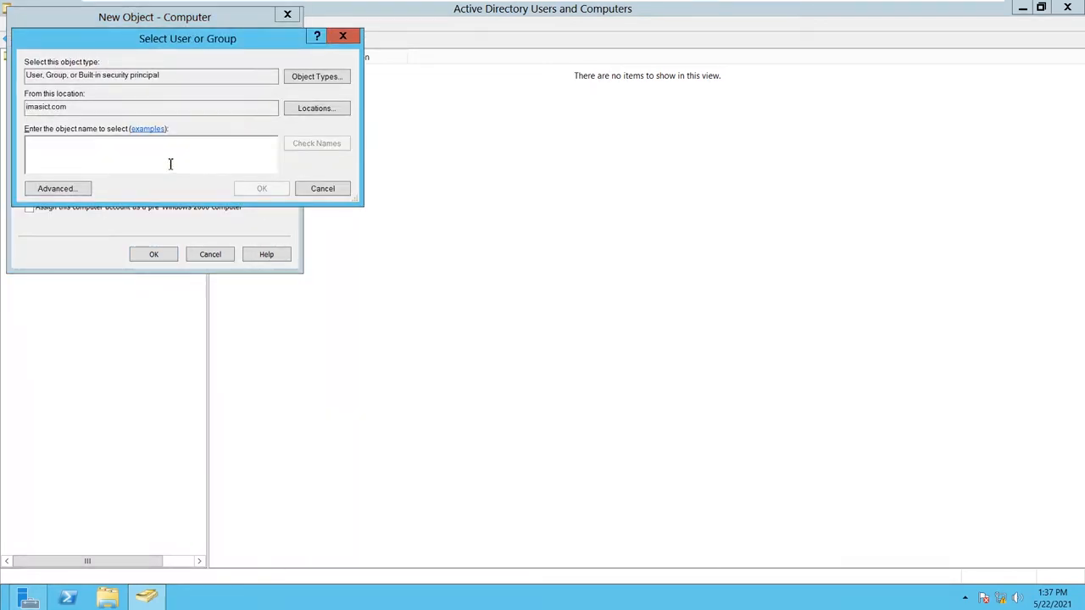
{"action": "type", "text": "JOI"}
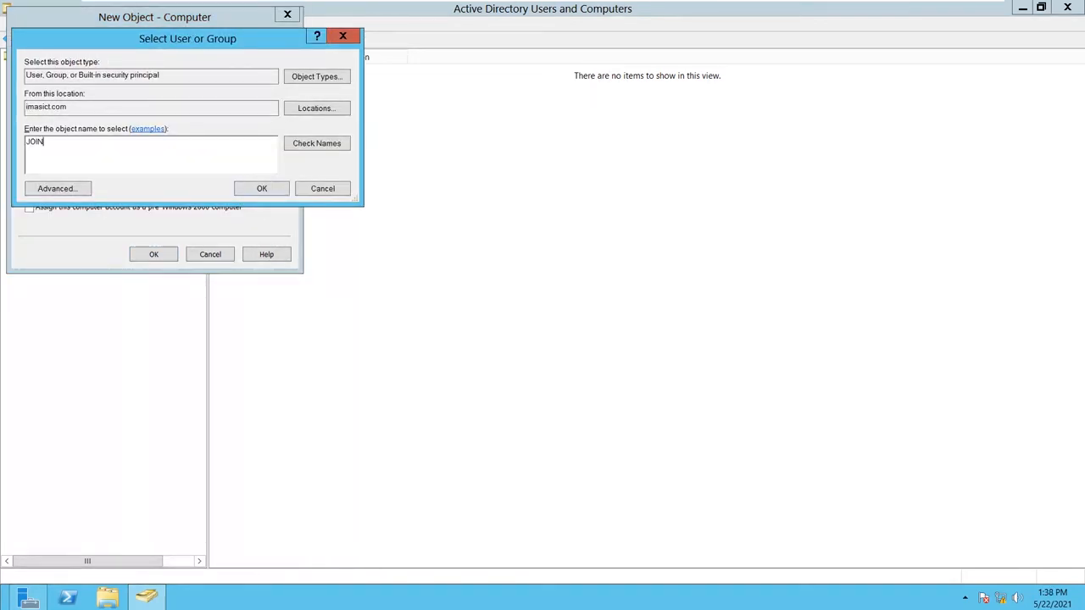
{"action": "type", "text": "N"}
{"action": "left_click", "coordinate": [303, 143]}
{"action": "left_click", "coordinate": [262, 188]}
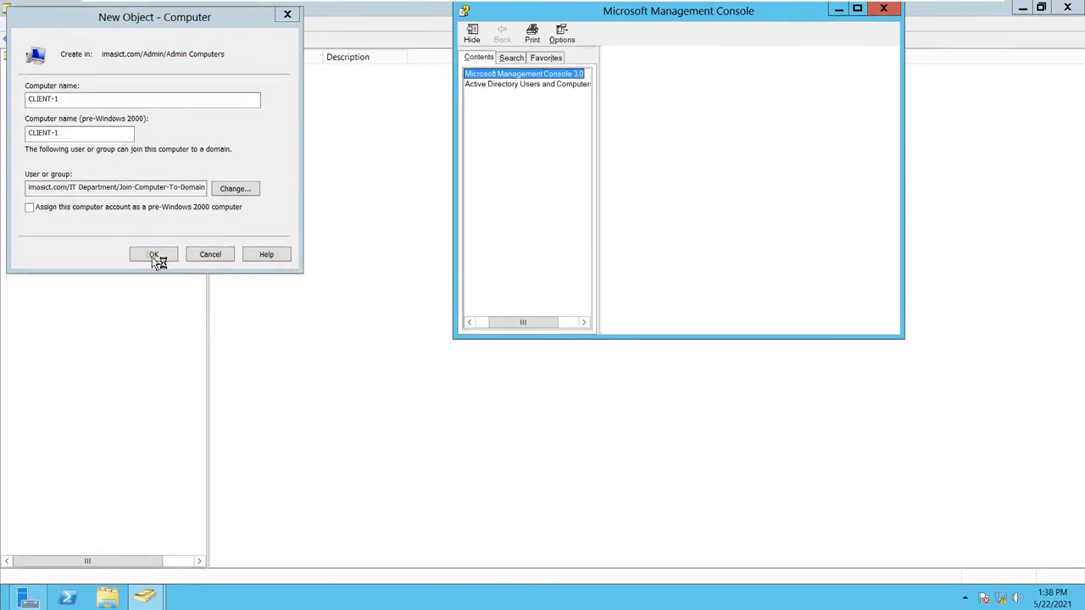
{"action": "left_click", "coordinate": [180, 180]}
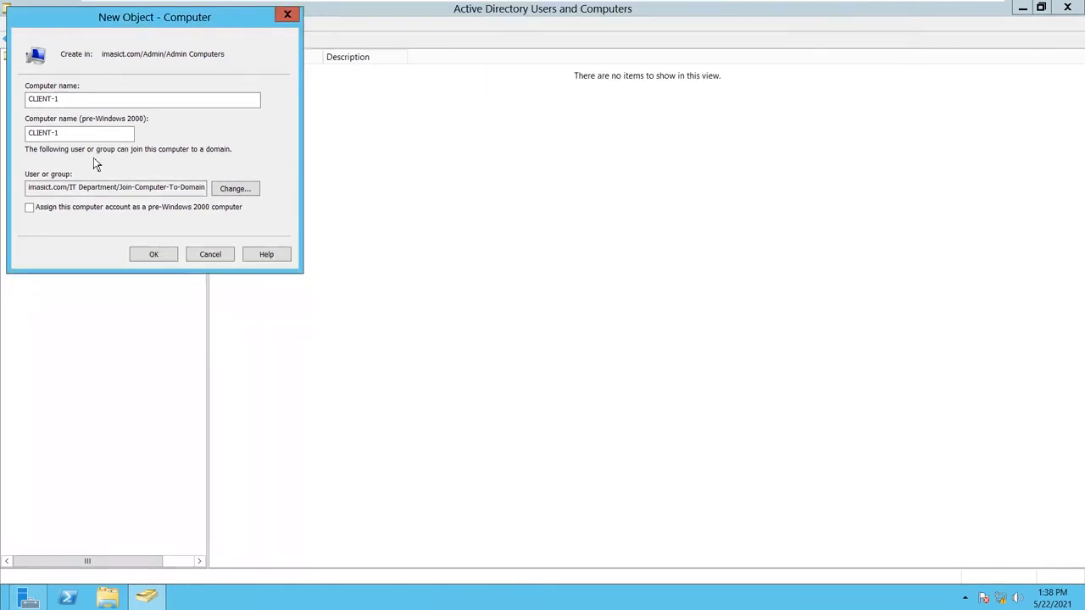
{"action": "left_click", "coordinate": [154, 255]}
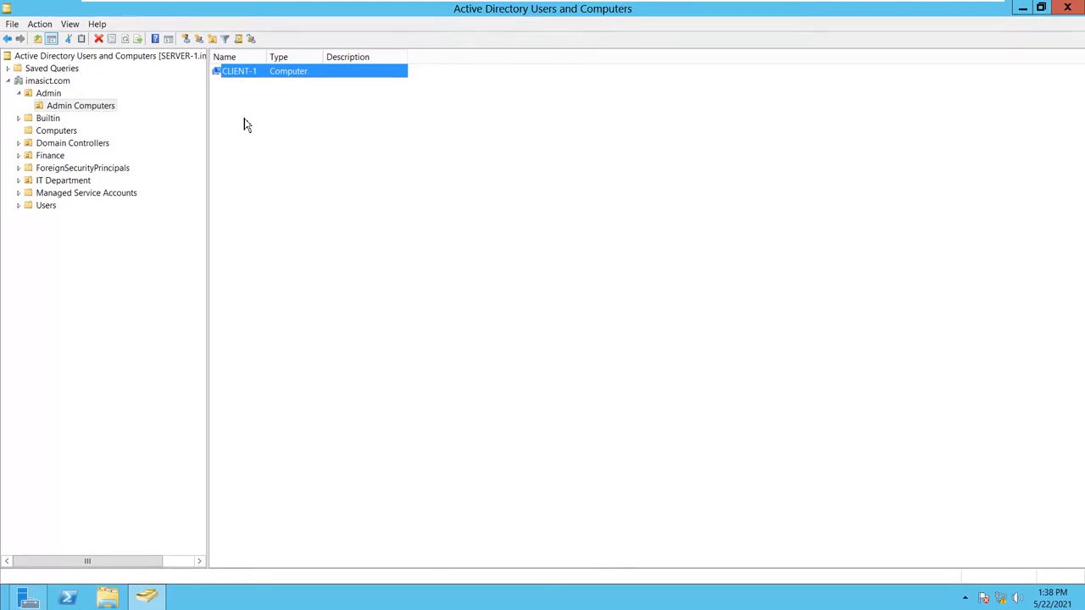
- Switch from the server to the CLIENT-1 Windows 7 virtual machine
{"action": "left_click", "coordinate": [376, 139]}
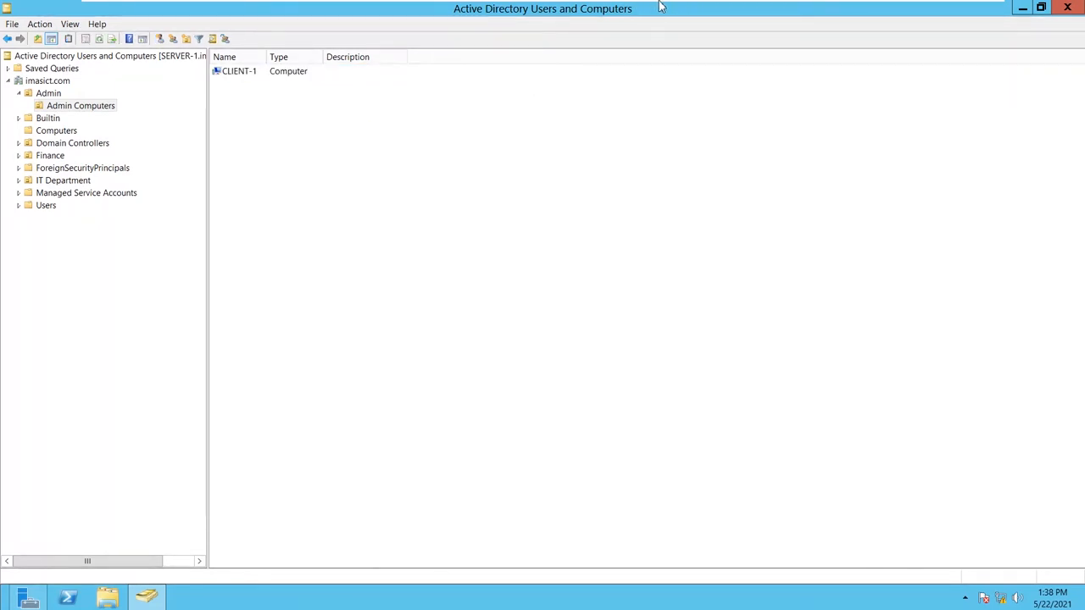
{"action": "mouse_move", "coordinate": [659, 9]}
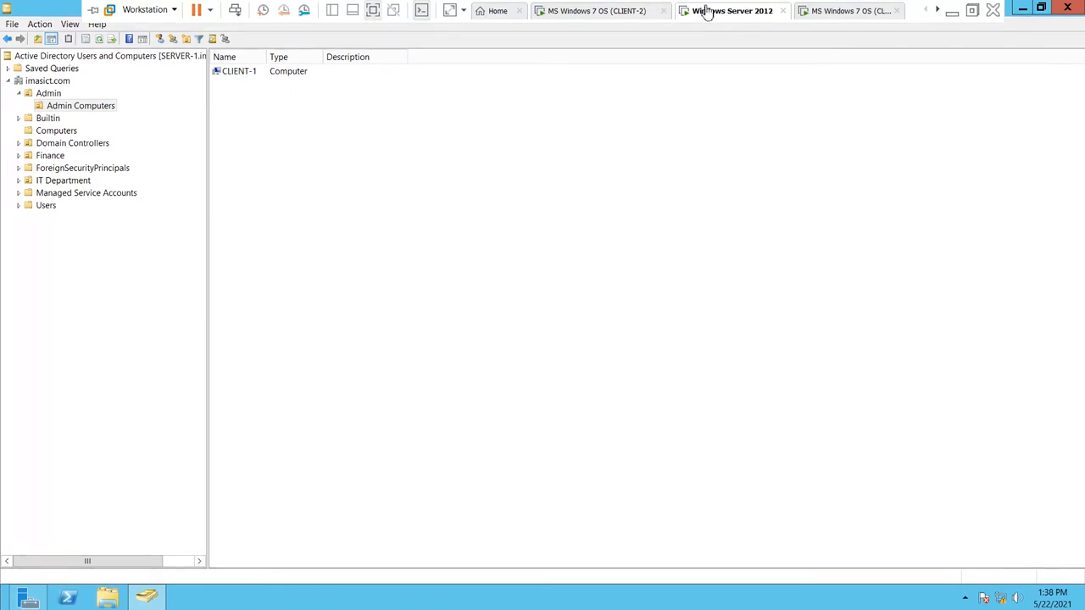
{"action": "left_click", "coordinate": [577, 10]}
{"action": "left_click", "coordinate": [824, 10]}
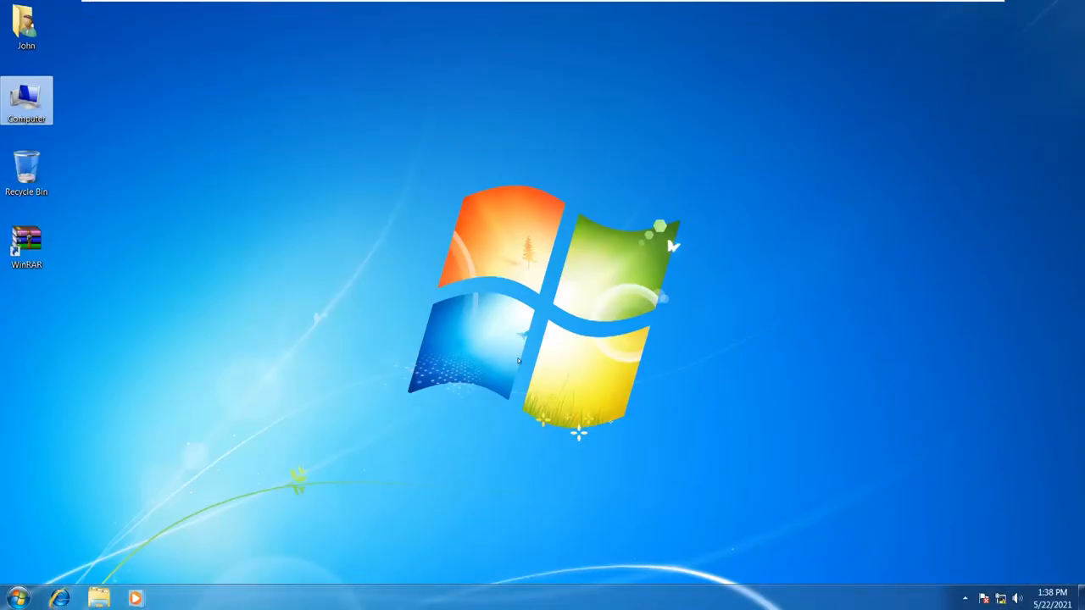
{"action": "mouse_move", "coordinate": [656, 5]}
{"action": "mouse_move", "coordinate": [1001, 602]}
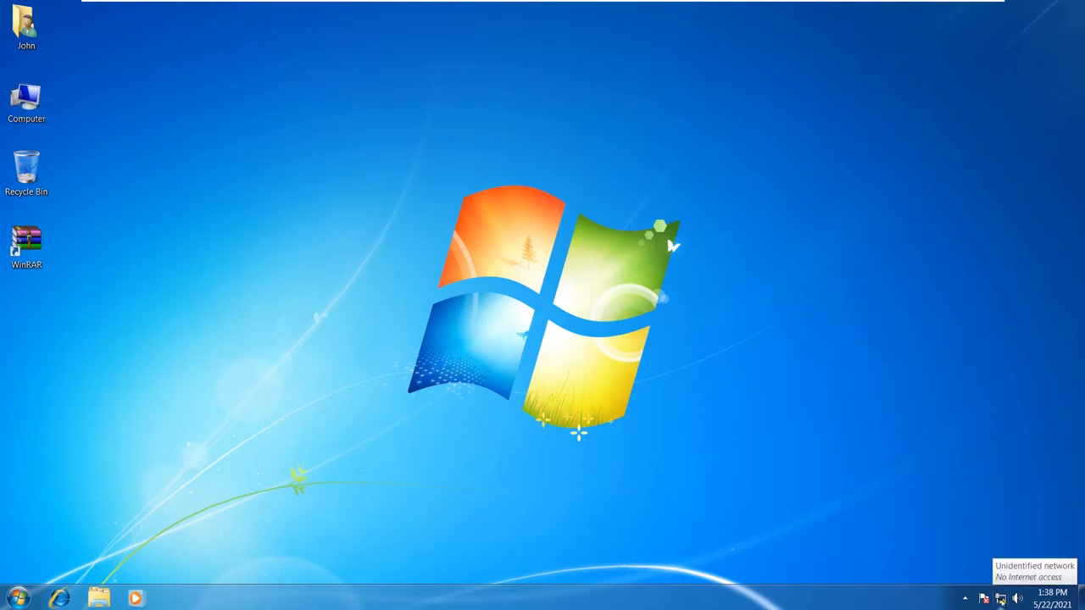
- Set CLIENT-1's IPv4 preferred DNS server to 192.168.20.1 and close the network windows
{"action": "right_click", "coordinate": [1001, 602]}
{"action": "left_click", "coordinate": [983, 593]}
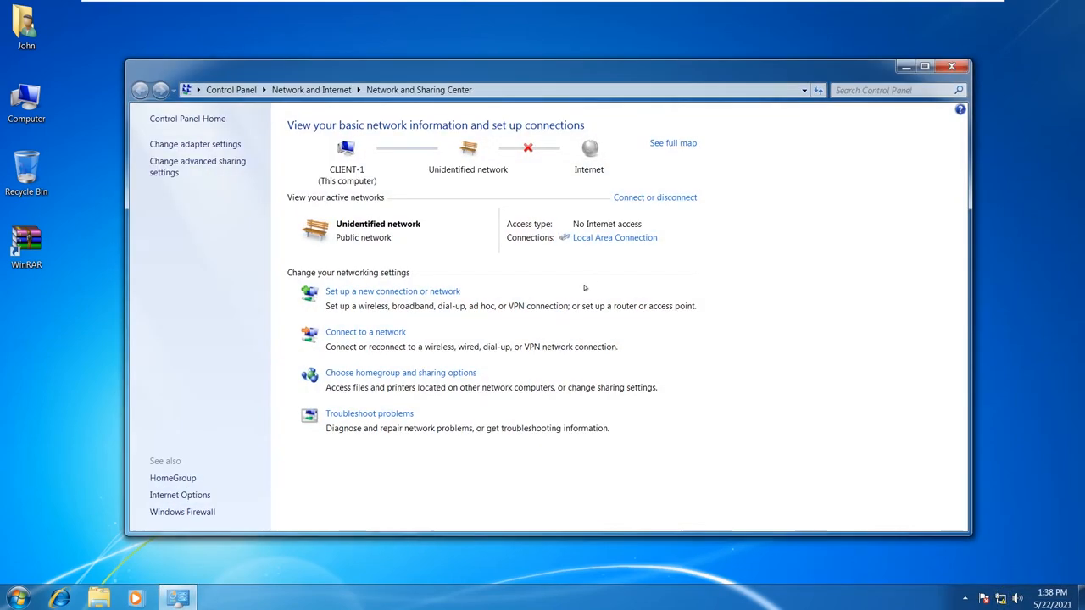
{"action": "left_click", "coordinate": [602, 239]}
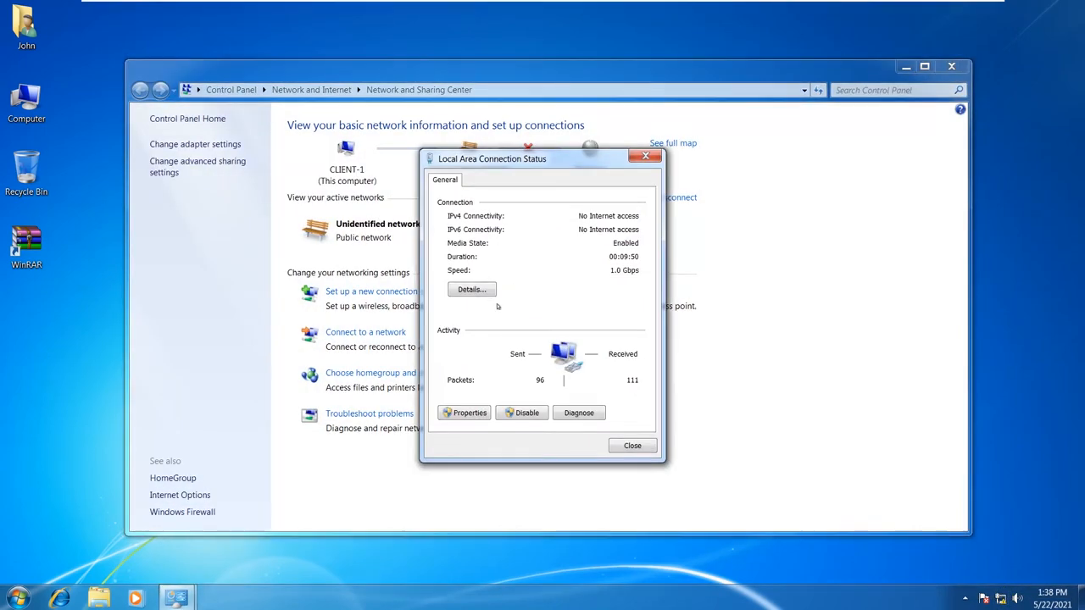
{"action": "left_click", "coordinate": [468, 413]}
{"action": "double_click", "coordinate": [563, 328]}
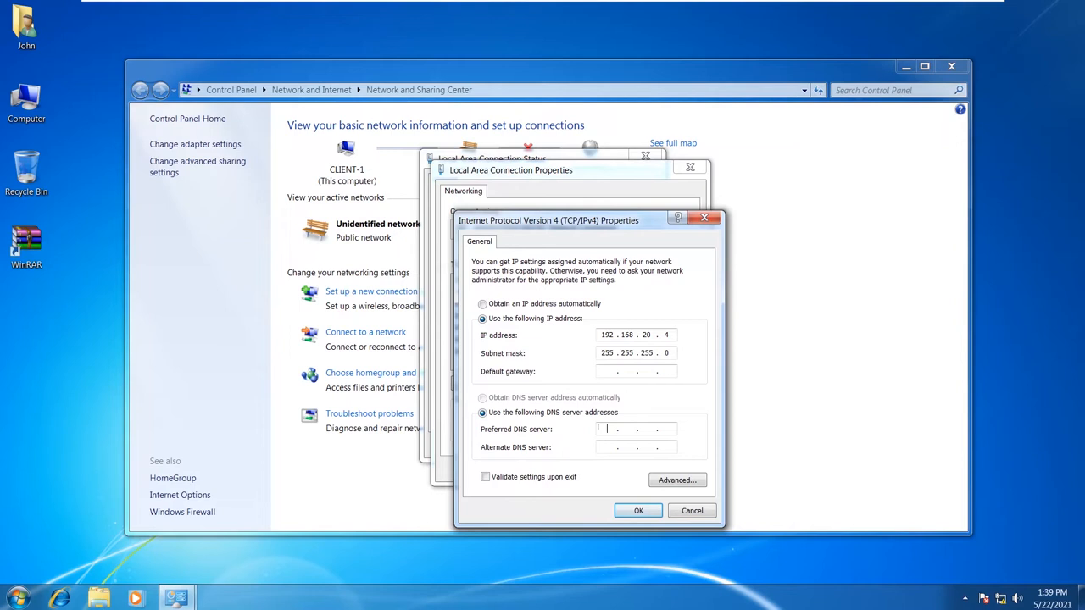
{"action": "type", "text": "1"}
{"action": "left_click", "coordinate": [639, 510]}
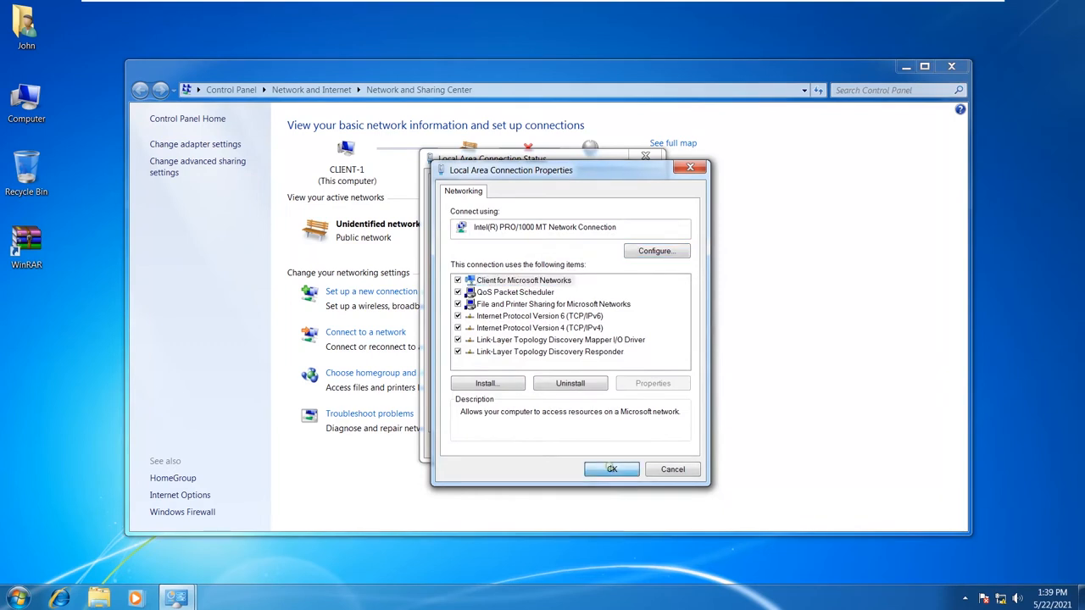
{"action": "left_click", "coordinate": [612, 469]}
{"action": "left_click", "coordinate": [642, 444]}
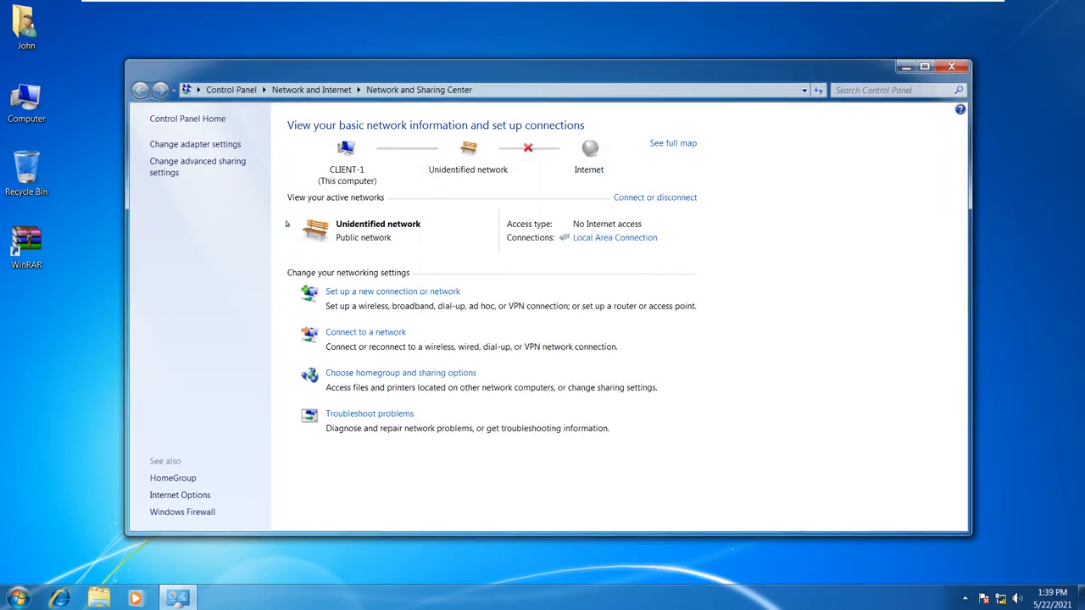
{"action": "left_click", "coordinate": [951, 66]}
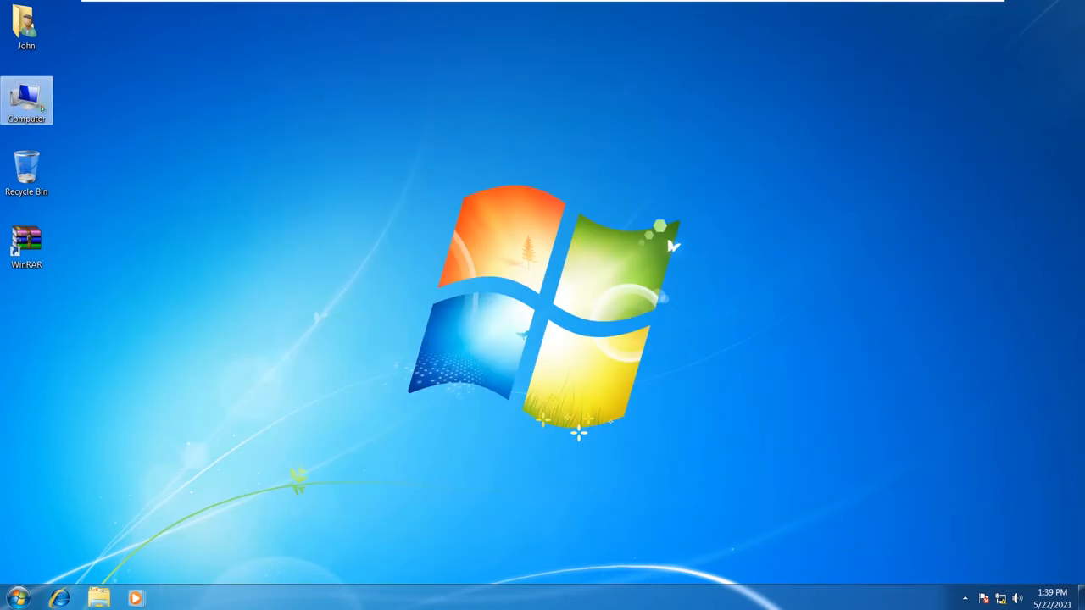
- Check CLIENT-1's system properties and computer name settings showing WORKGROUP, then switch to CLIENT-2
{"action": "right_click", "coordinate": [42, 107]}
{"action": "left_click", "coordinate": [111, 224]}
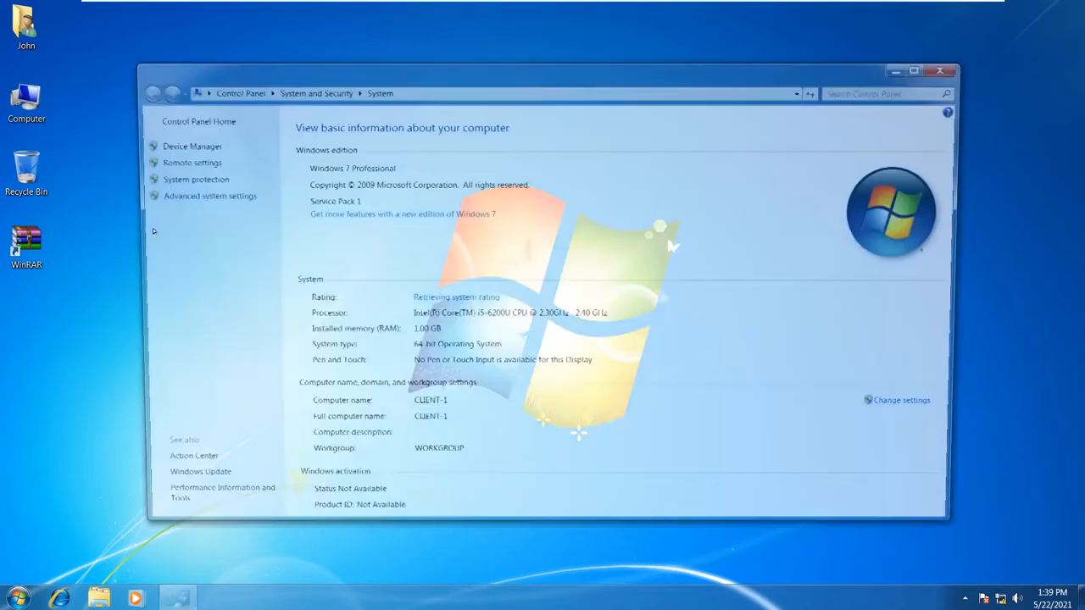
{"action": "left_click", "coordinate": [960, 66]}
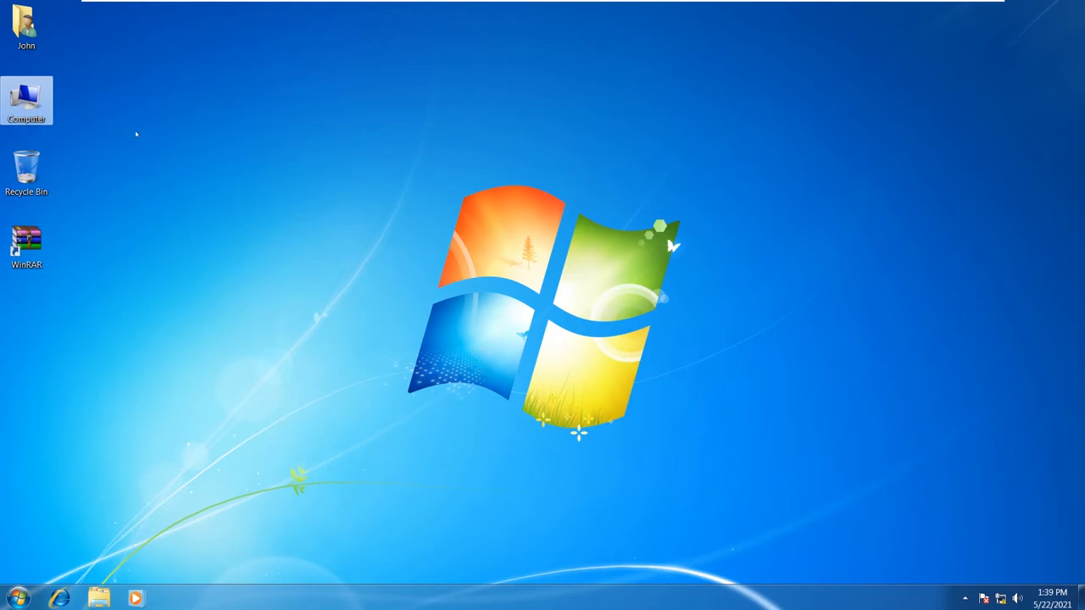
{"action": "right_click", "coordinate": [39, 110]}
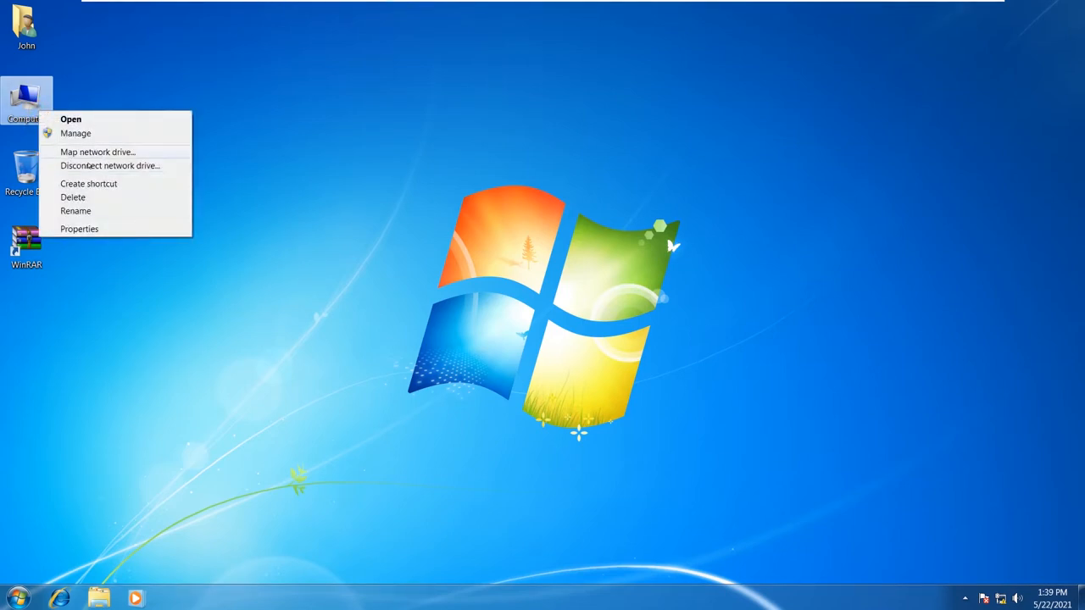
{"action": "left_click", "coordinate": [85, 229]}
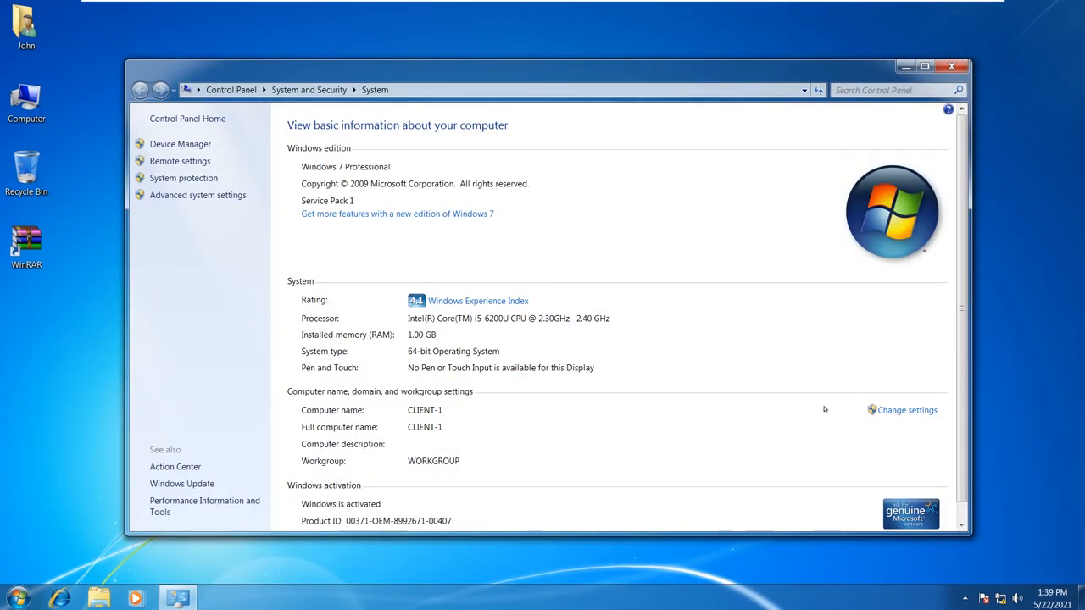
{"action": "left_click", "coordinate": [892, 410]}
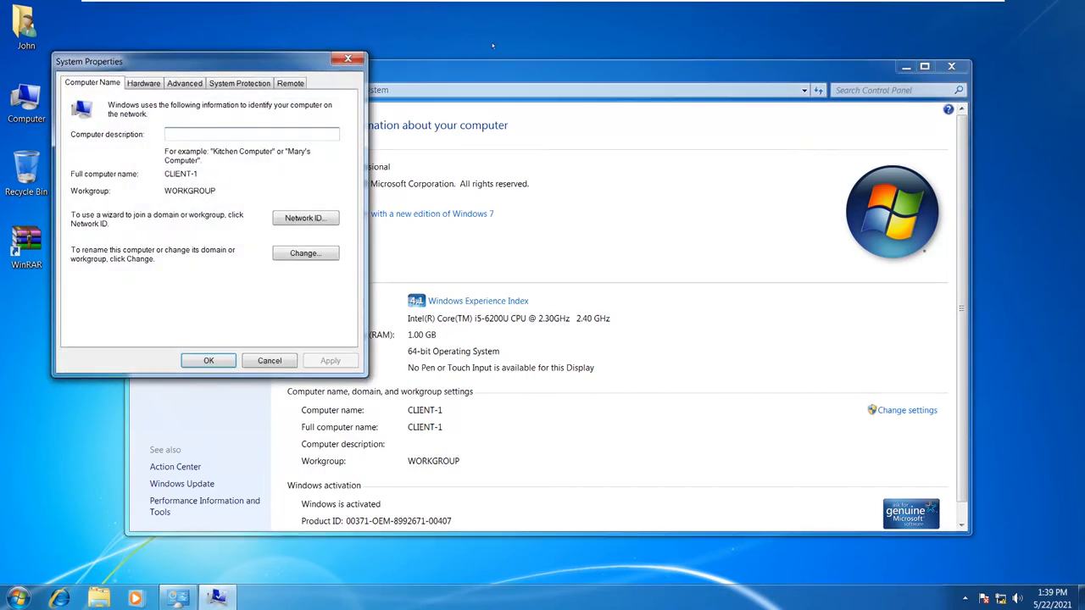
{"action": "left_click", "coordinate": [600, 11]}
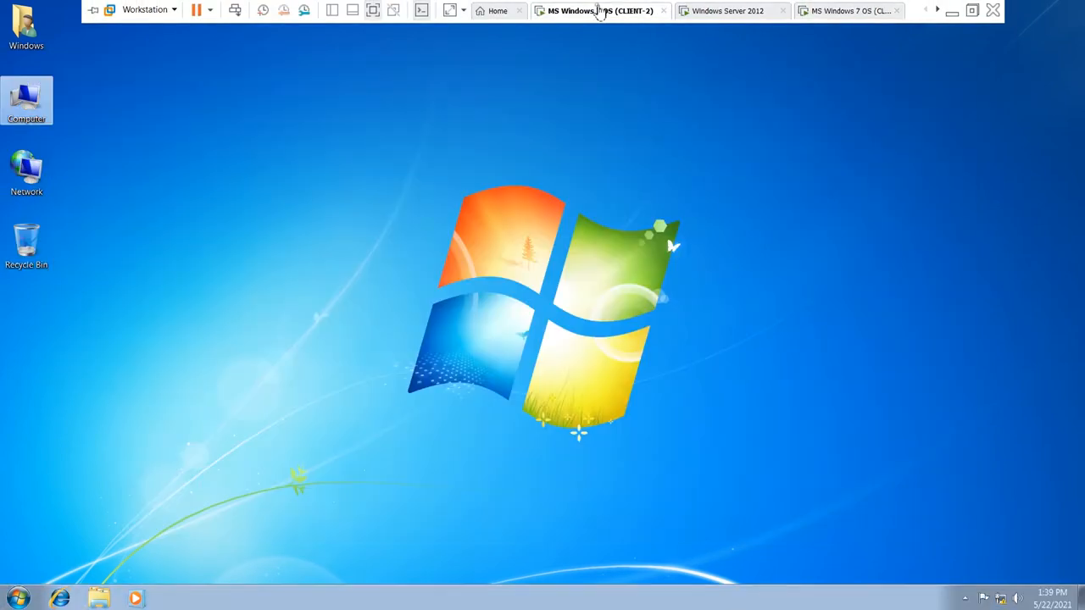
- On the server, review CLIENT-1's General and Operating System tabs, both empty, then cancel
{"action": "left_click", "coordinate": [751, 17]}
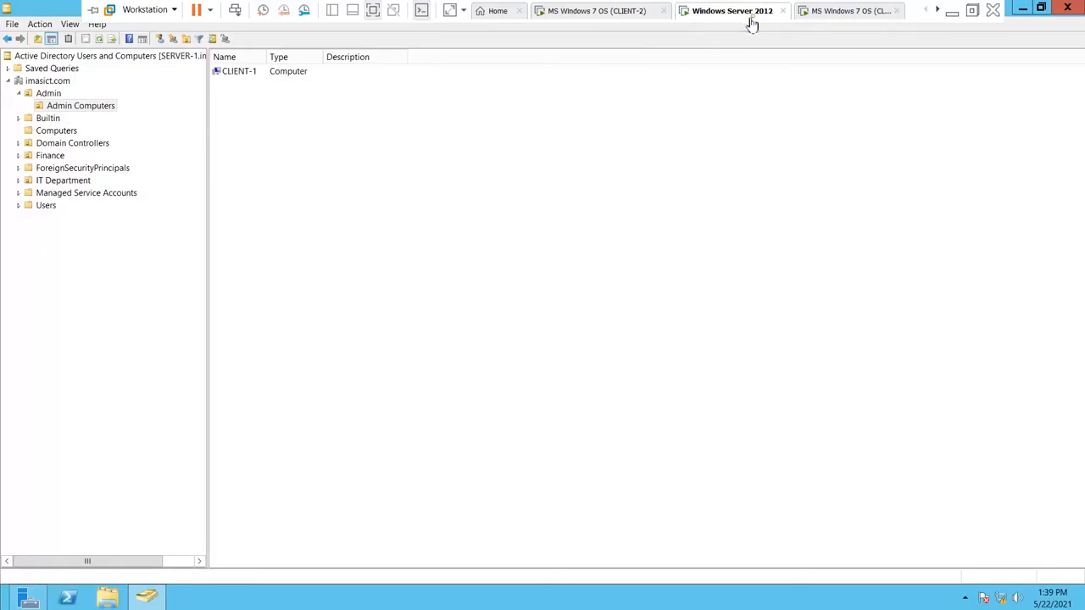
{"action": "double_click", "coordinate": [251, 73]}
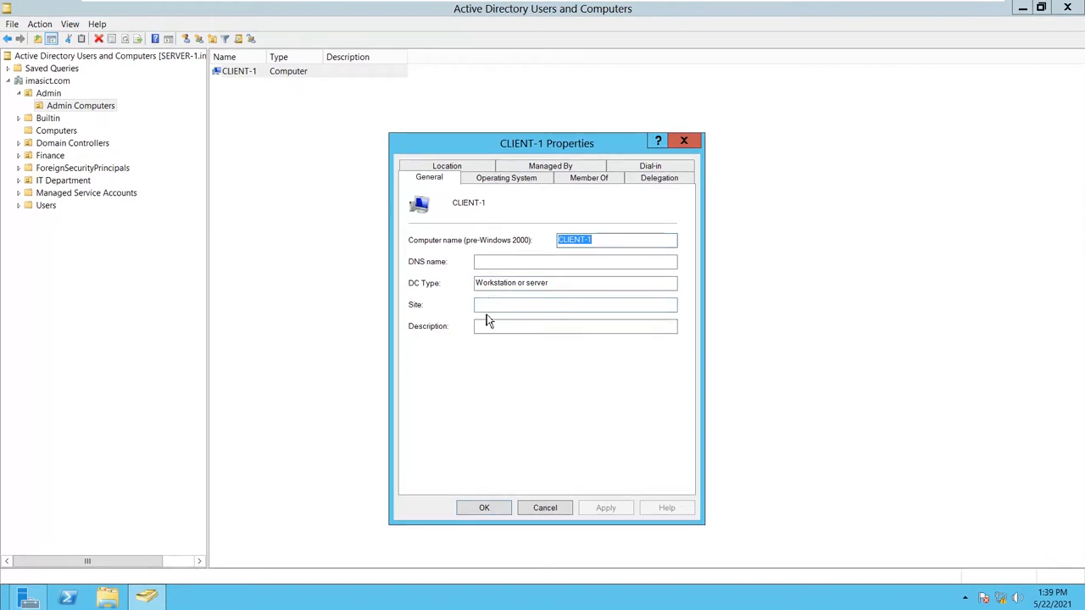
{"action": "left_click", "coordinate": [485, 261]}
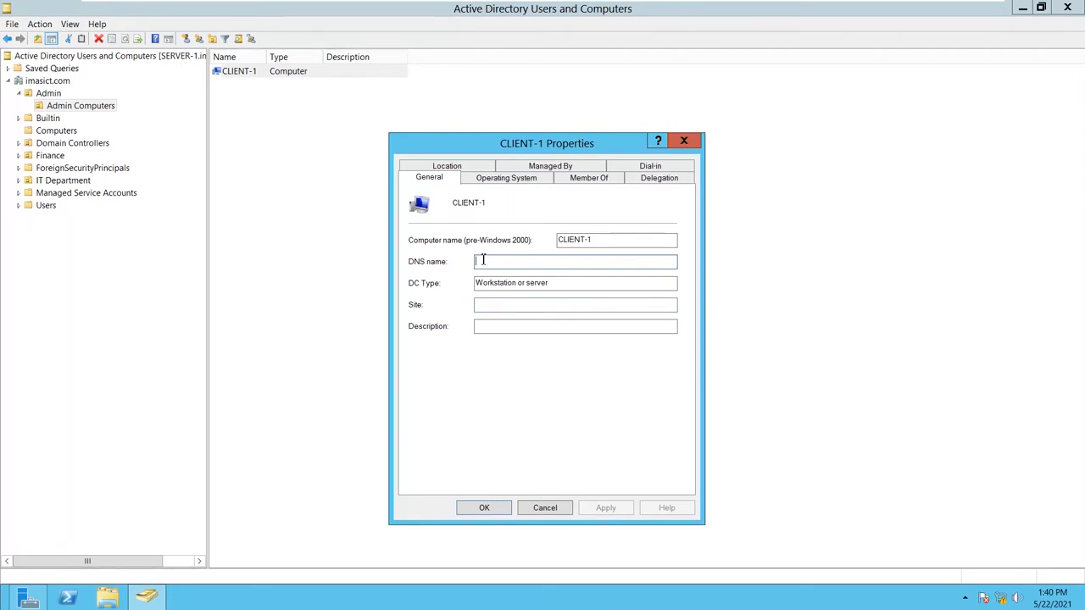
{"action": "left_click", "coordinate": [491, 180]}
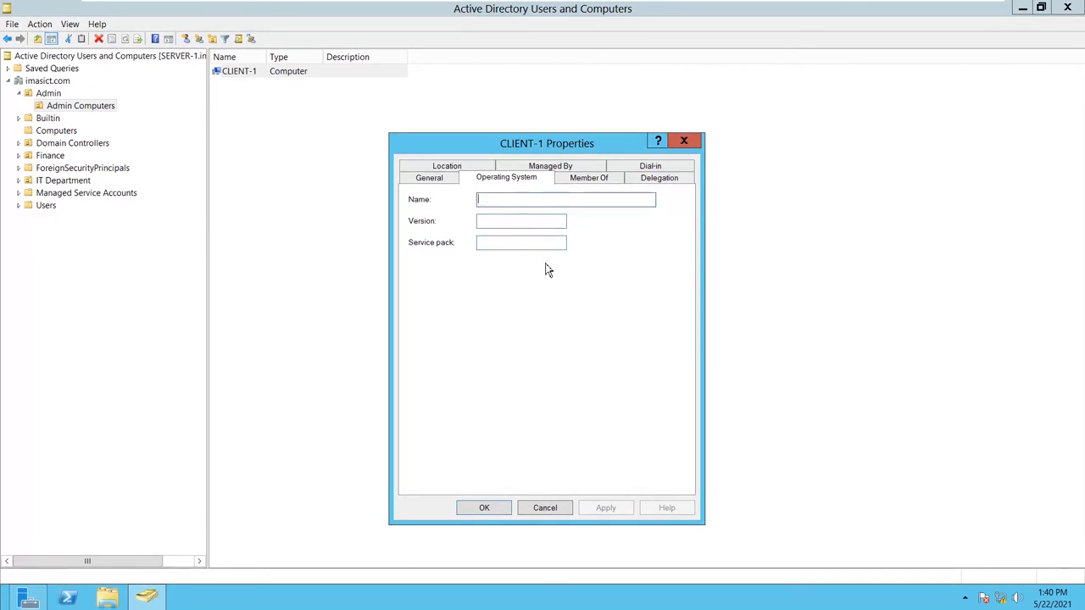
{"action": "left_click", "coordinate": [544, 509]}
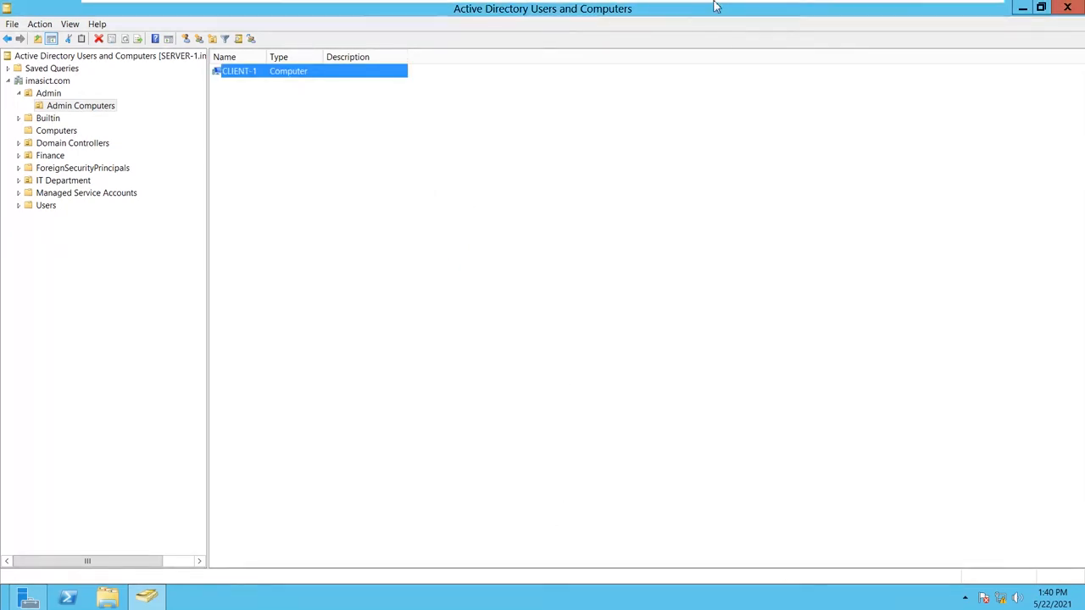
- On CLIENT-1, change membership from workgroup to the imasict.com domain
{"action": "mouse_move", "coordinate": [715, 7]}
{"action": "left_click", "coordinate": [831, 12]}
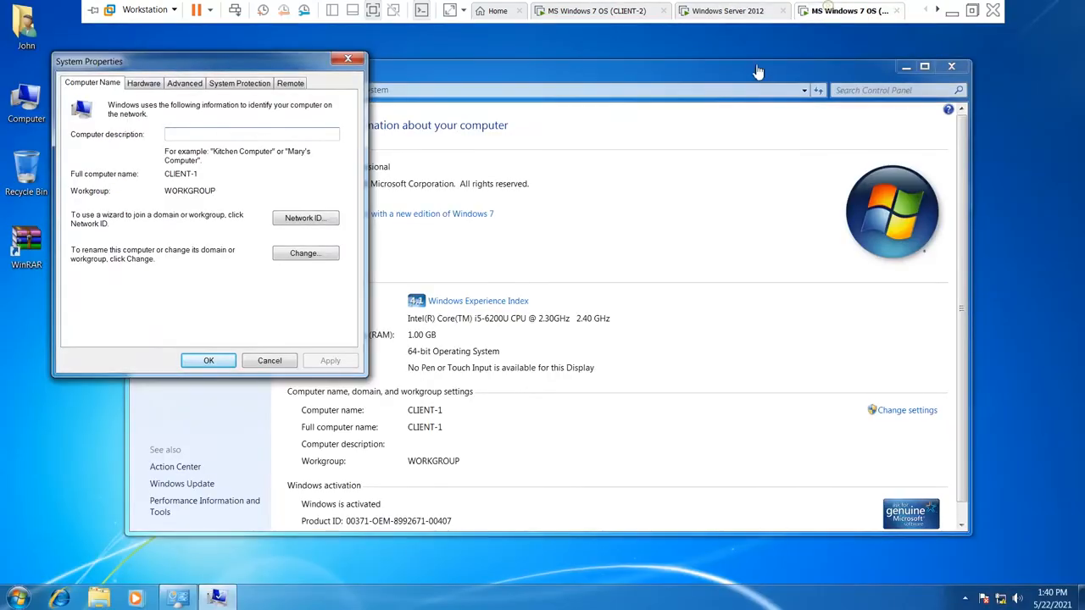
{"action": "left_click", "coordinate": [307, 251]}
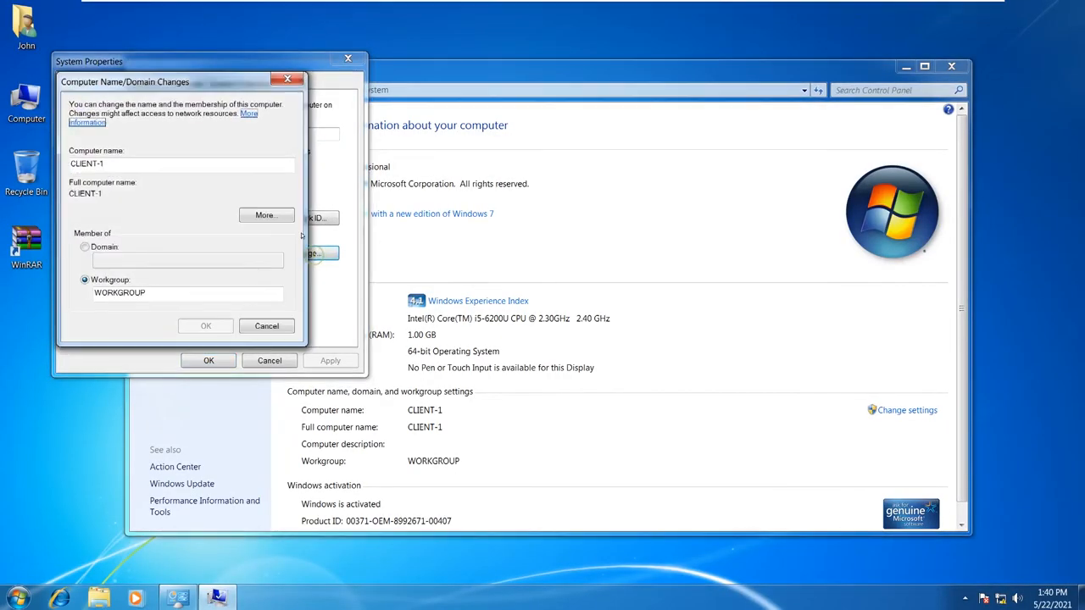
{"action": "left_click", "coordinate": [85, 247]}
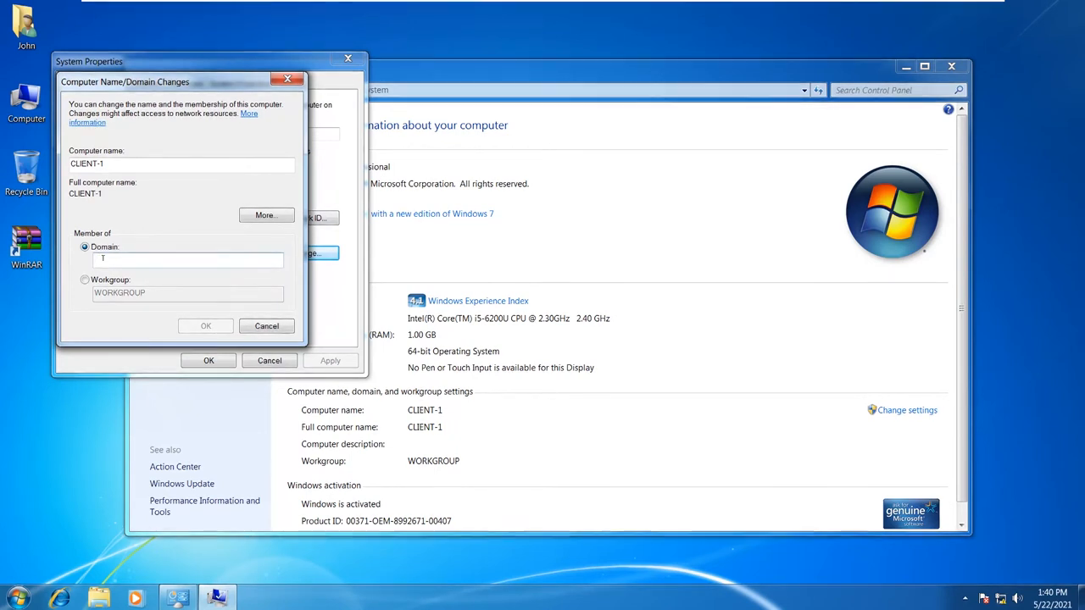
{"action": "left_click", "coordinate": [103, 258]}
{"action": "type", "text": "imasic"}
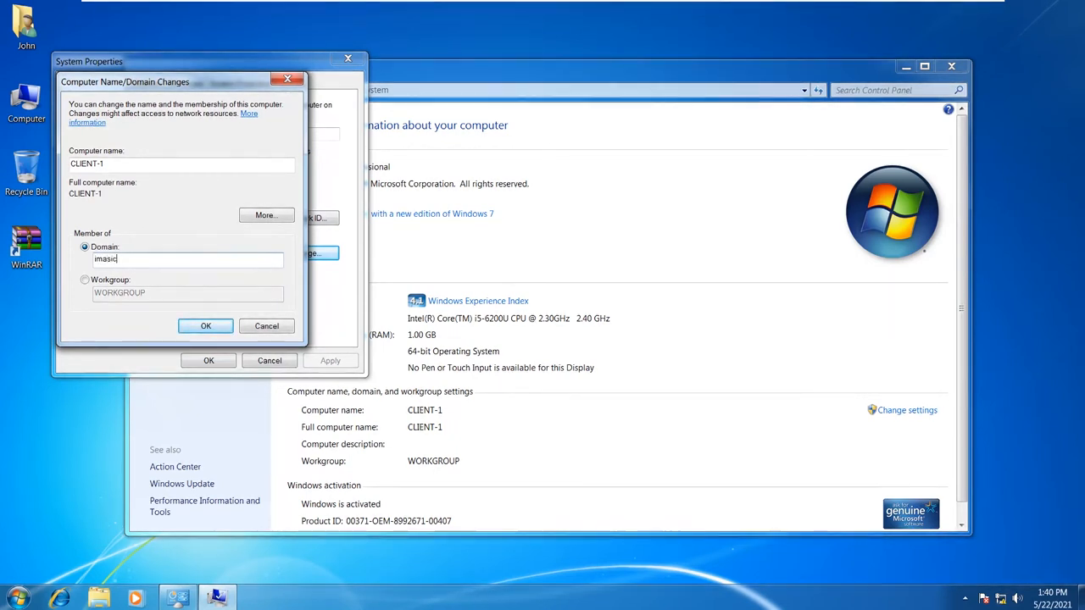
{"action": "type", "text": "t.com"}
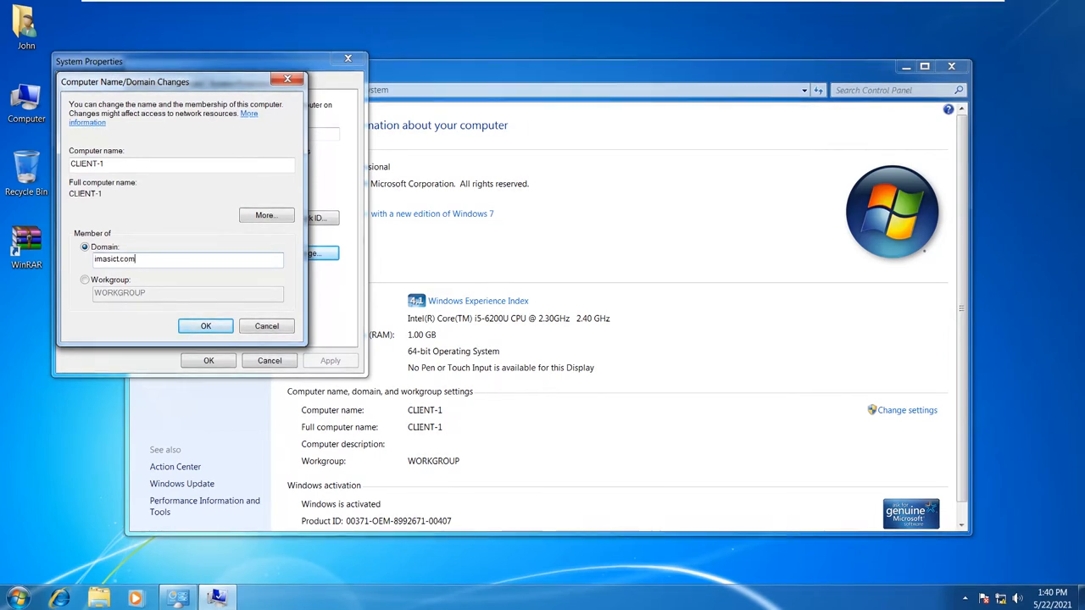
{"action": "left_click", "coordinate": [214, 327]}
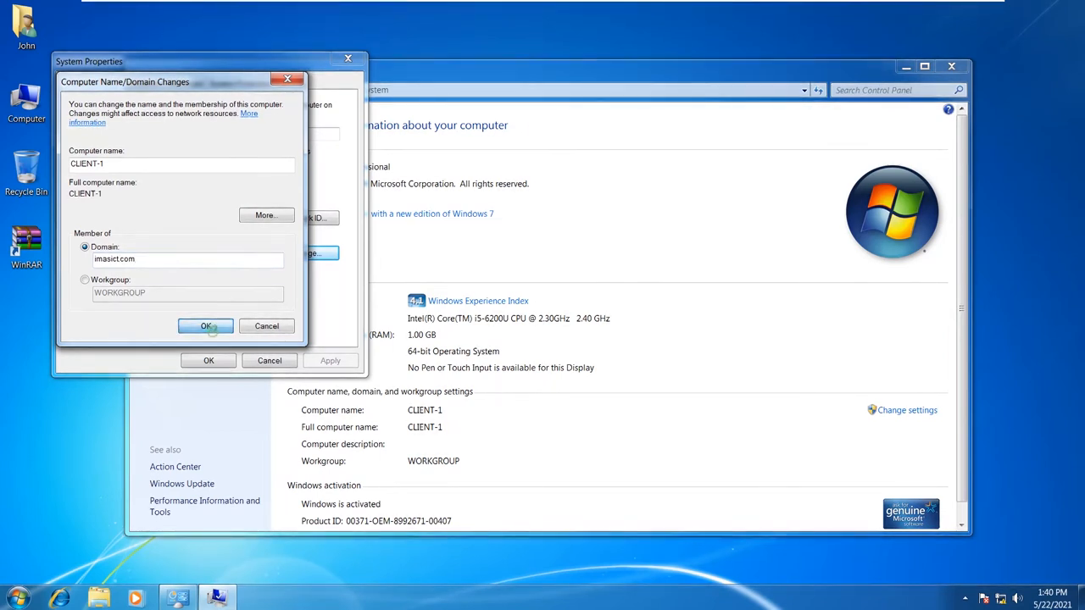
- Authenticate with the domain administrator's credentials, acknowledge the welcome and restart notices, and restart now
{"action": "type", "text": "imas"}
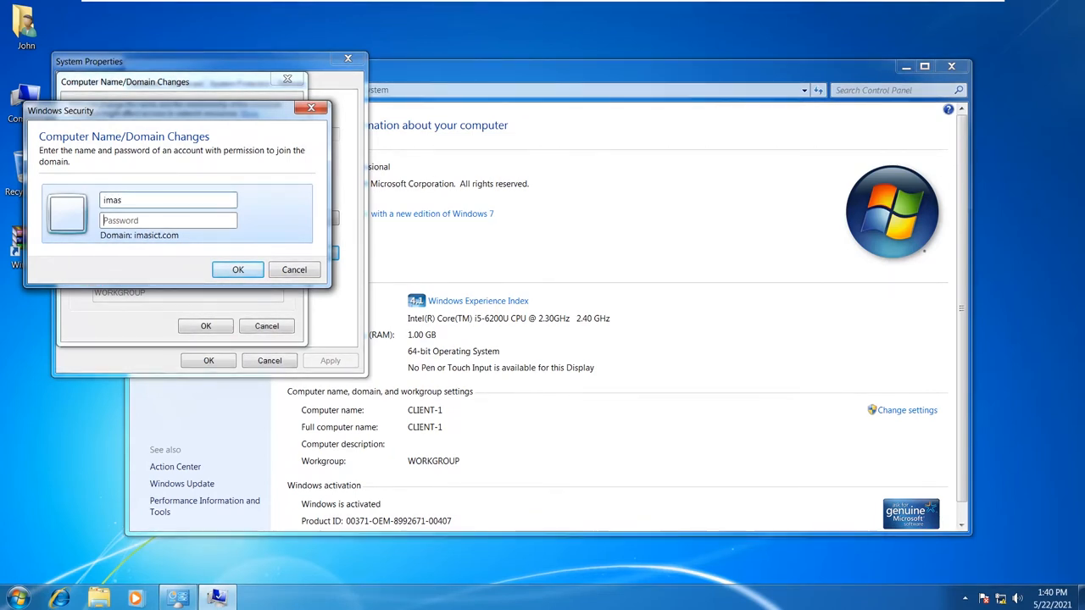
{"action": "key", "text": "Tab"}
{"action": "type", "text": "admin123"}
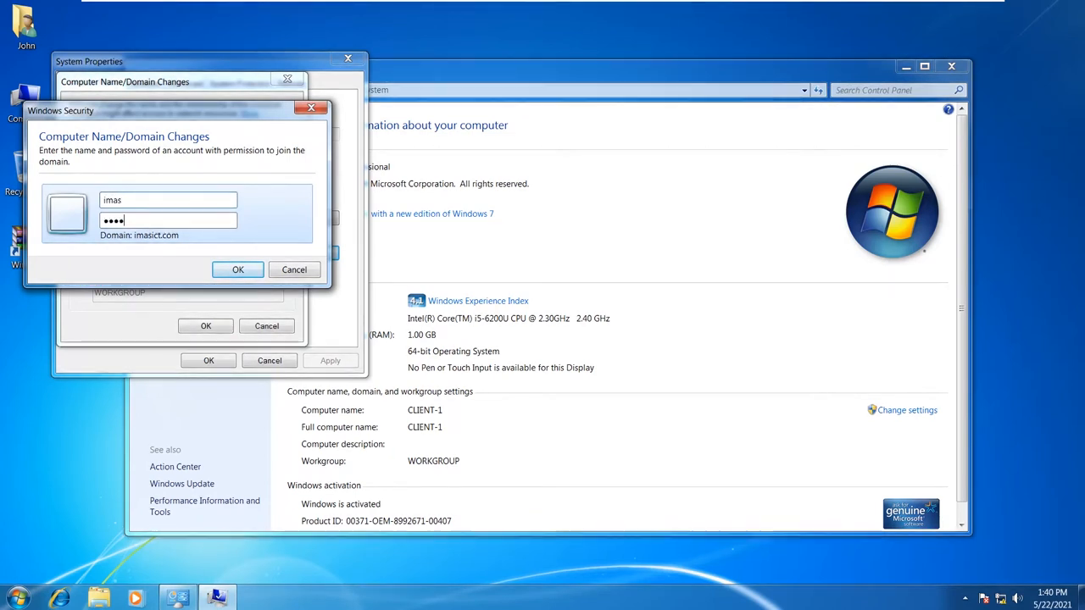
{"action": "type", "text": "abcd"}
{"action": "key", "text": "Return"}
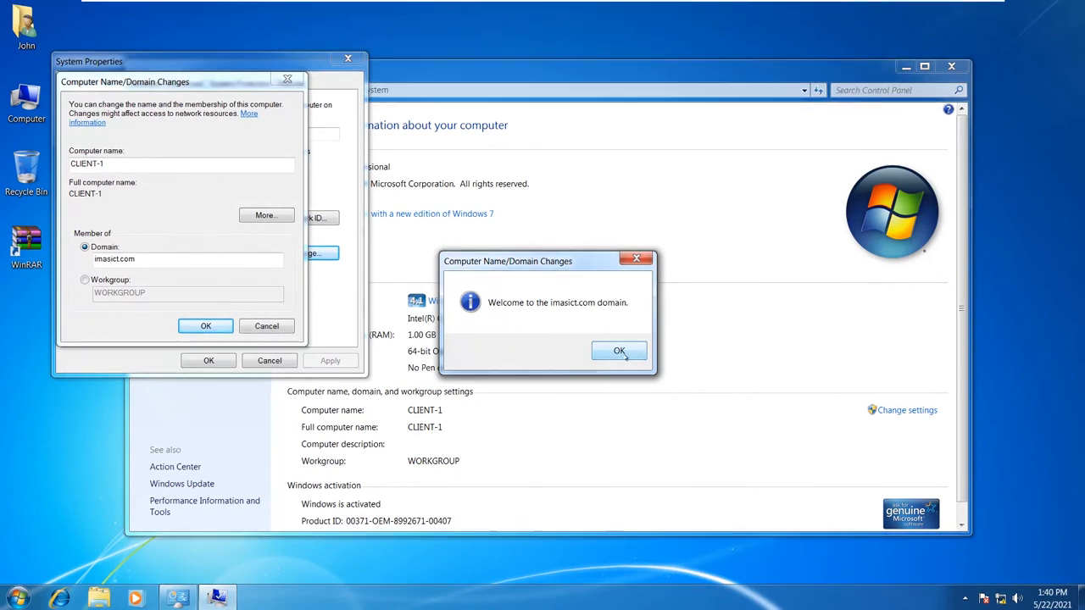
{"action": "left_click", "coordinate": [621, 353]}
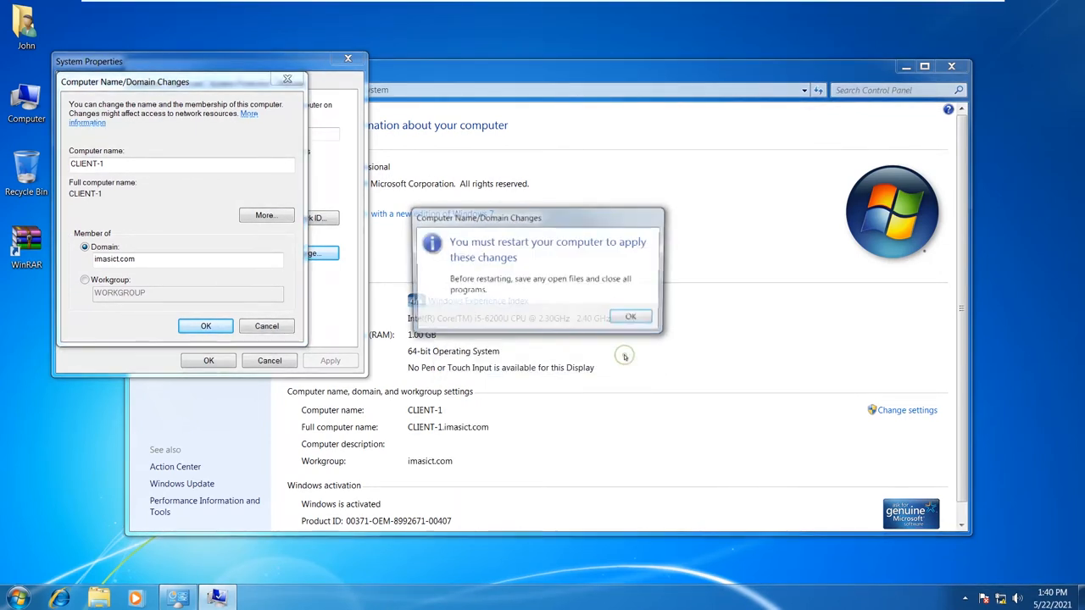
{"action": "left_click", "coordinate": [634, 319]}
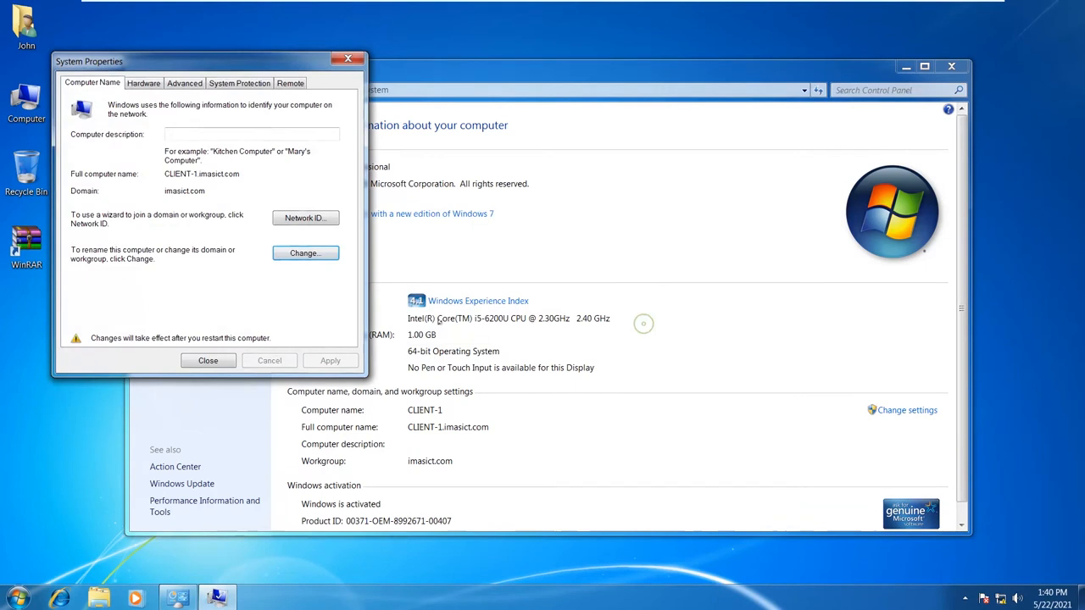
{"action": "left_click", "coordinate": [207, 360]}
{"action": "left_click", "coordinate": [555, 312]}
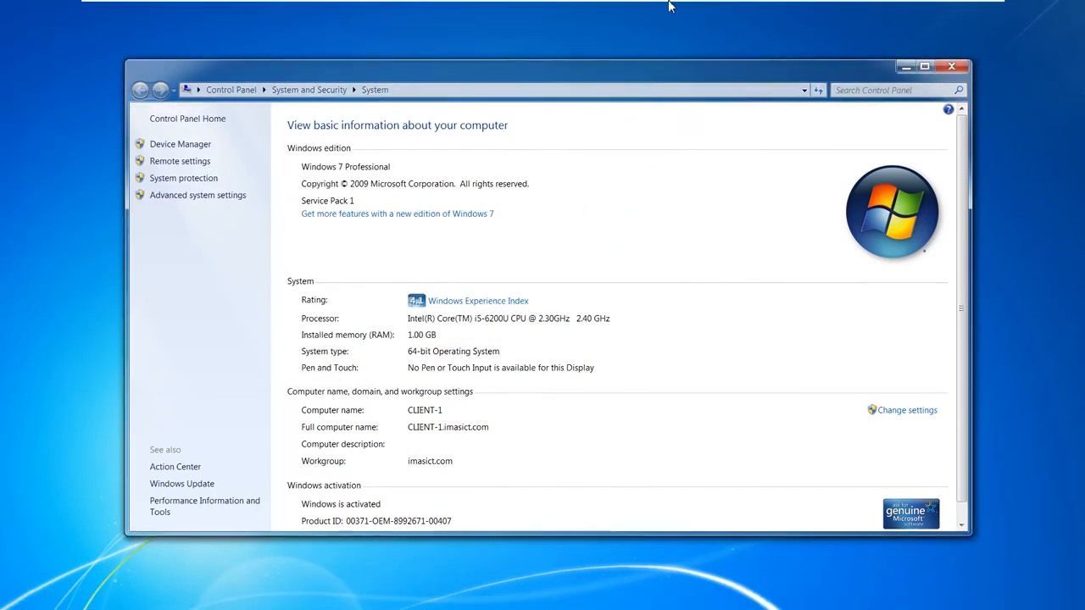
- Refresh Admin Computers and confirm CLIENT-1 shows CLIENT-1.imasict.com and Windows 7 Professional Service Pack 1
{"action": "mouse_move", "coordinate": [658, 9]}
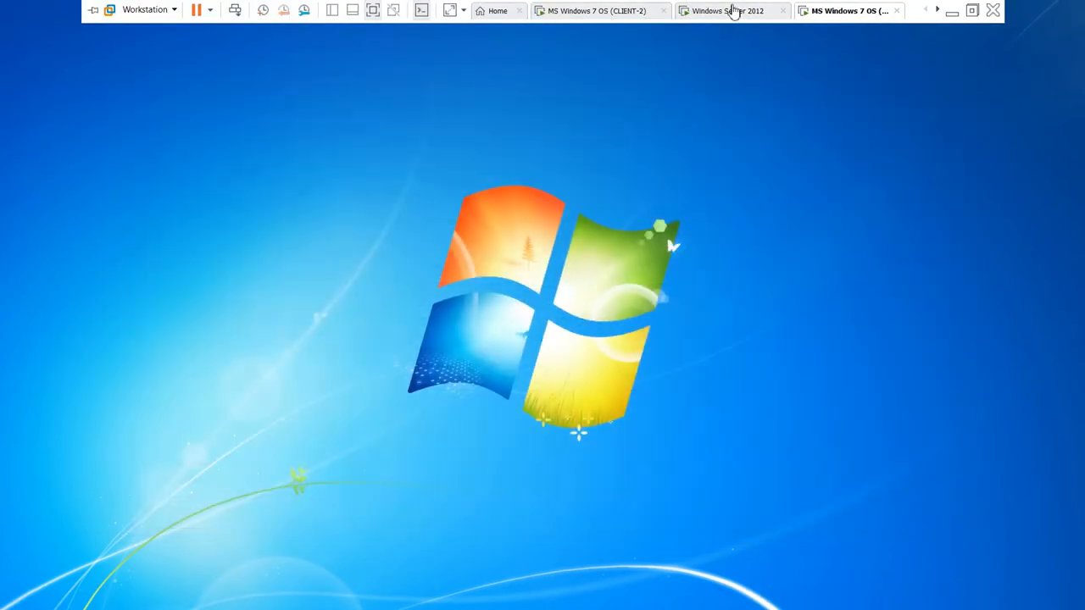
{"action": "left_click", "coordinate": [733, 11]}
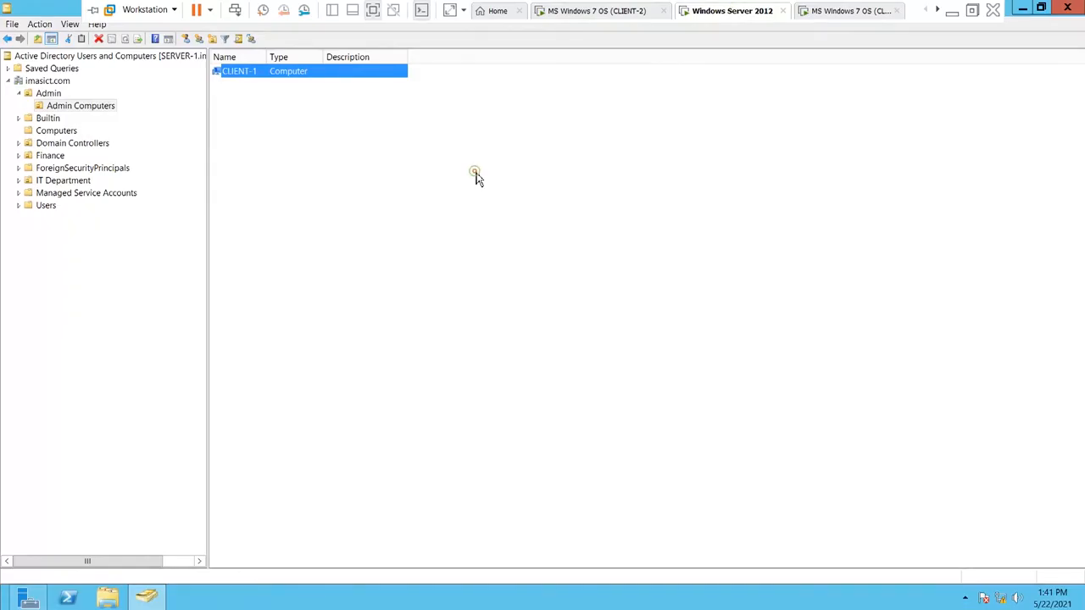
{"action": "right_click", "coordinate": [475, 172]}
{"action": "left_click", "coordinate": [523, 255]}
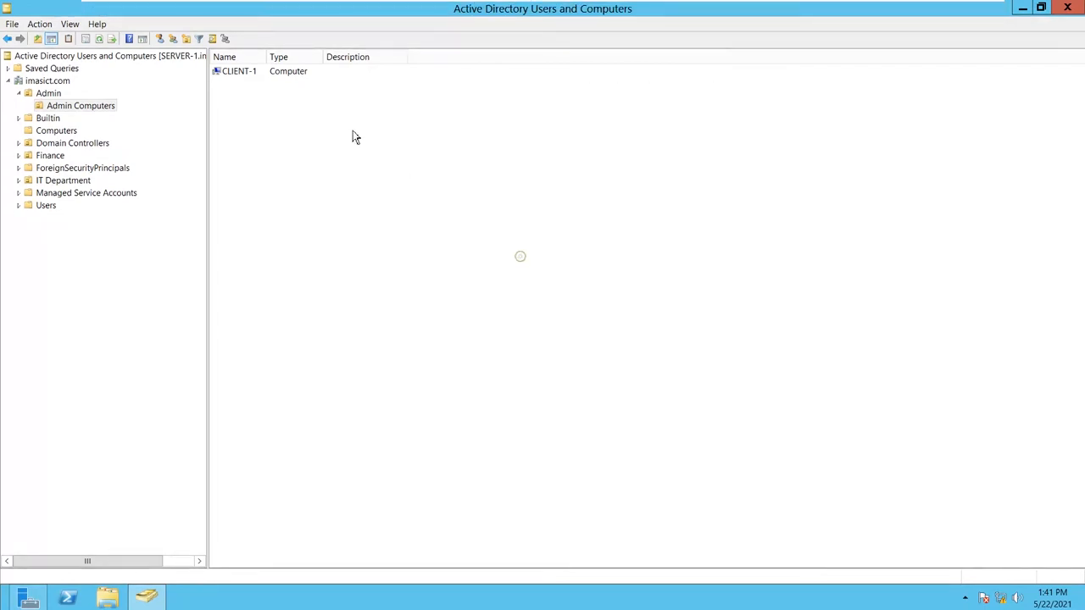
{"action": "double_click", "coordinate": [259, 74]}
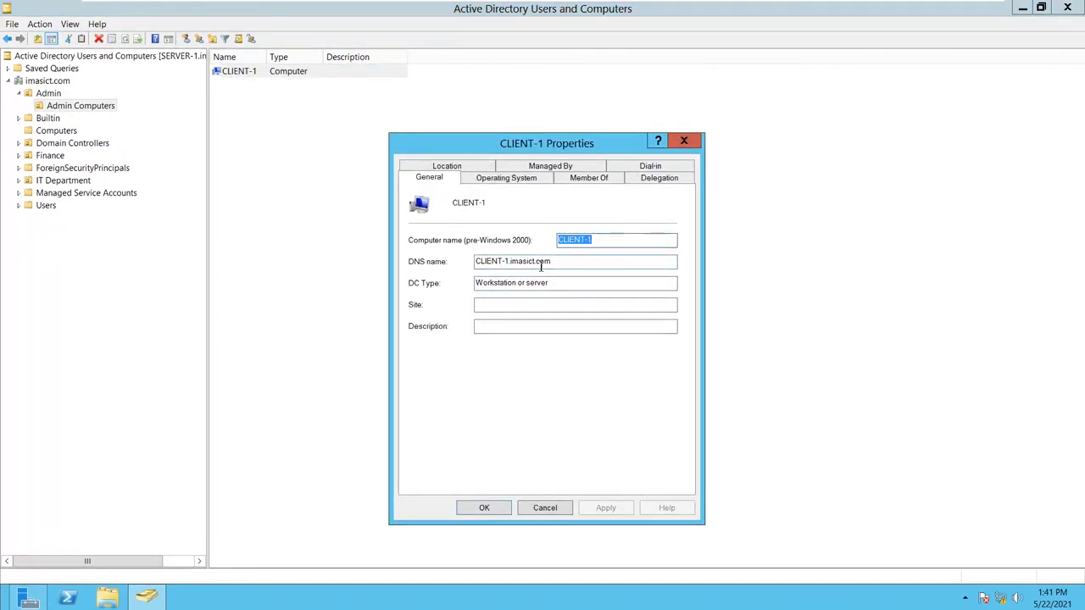
{"action": "left_click_drag", "start_coordinate": [552, 261], "coordinate": [494, 260]}
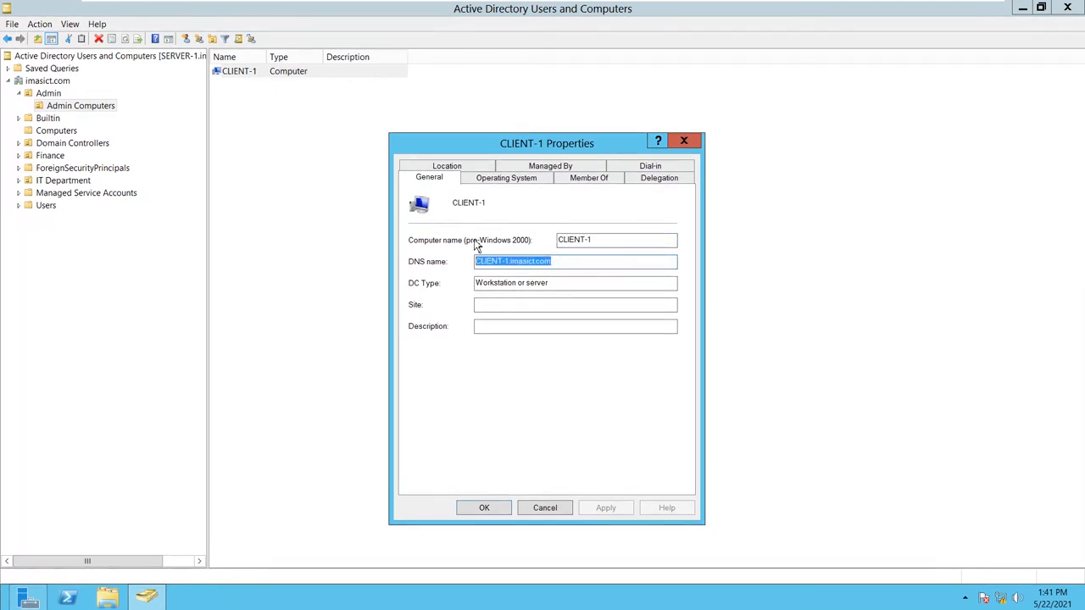
{"action": "left_click", "coordinate": [484, 179]}
{"action": "left_click_drag", "start_coordinate": [568, 199], "coordinate": [466, 223]}
{"action": "left_click_drag", "start_coordinate": [528, 242], "coordinate": [472, 245]}
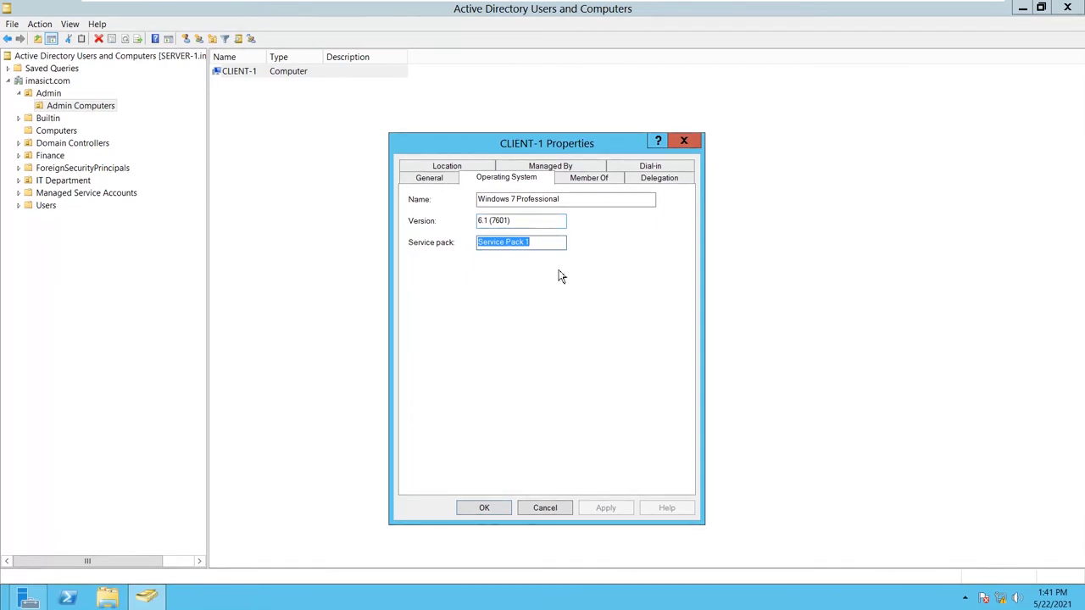
{"action": "left_click", "coordinate": [490, 507]}
- Browse the Computers container and the Finance and Finance Computers OUs, then switch to CLIENT-2
{"action": "left_click", "coordinate": [289, 112]}
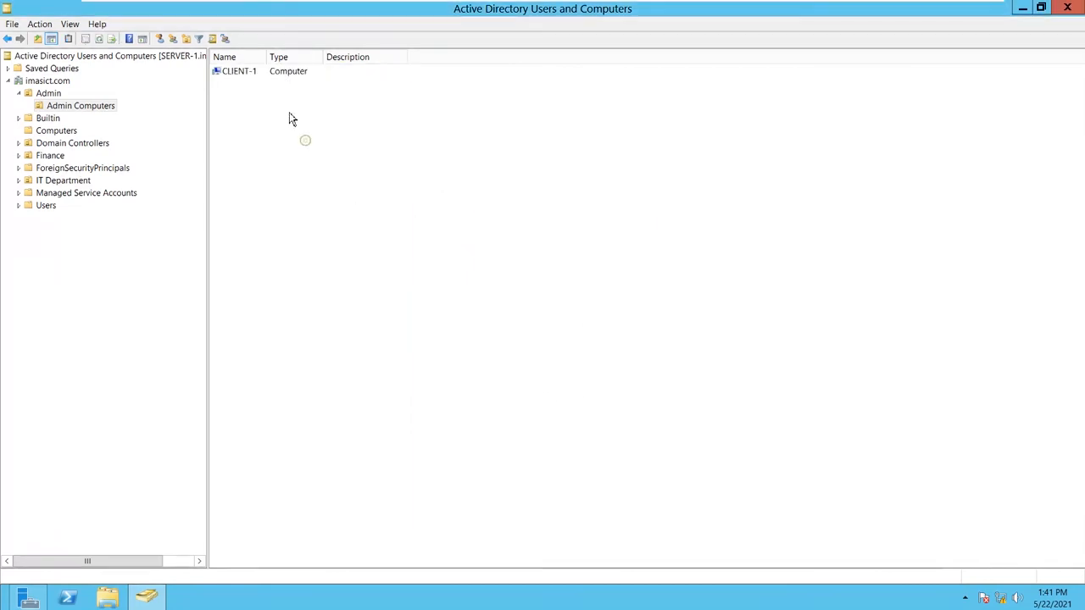
{"action": "left_click", "coordinate": [54, 134]}
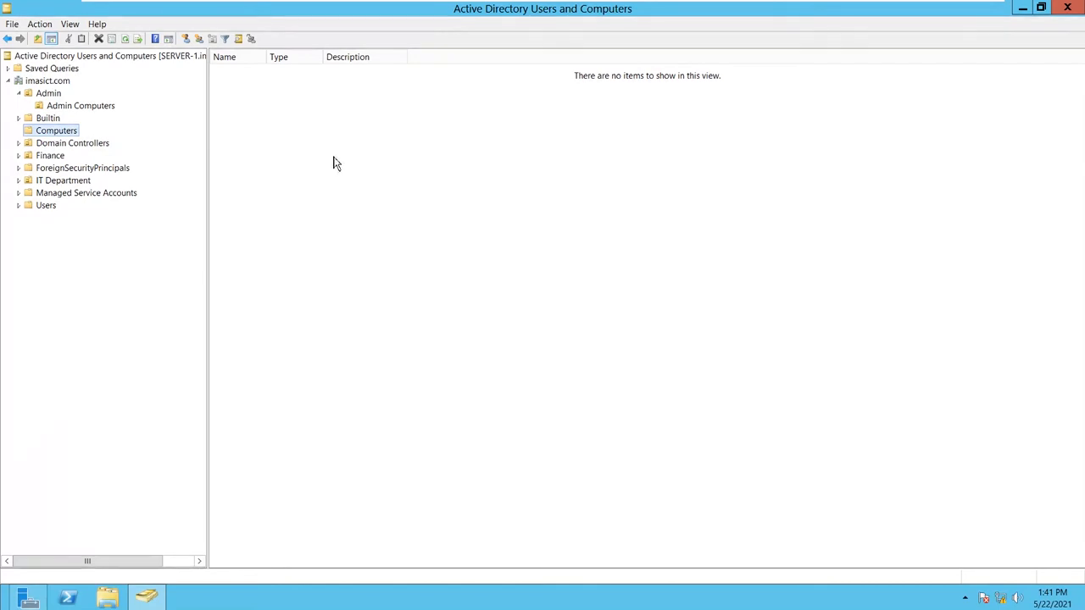
{"action": "left_click", "coordinate": [51, 156]}
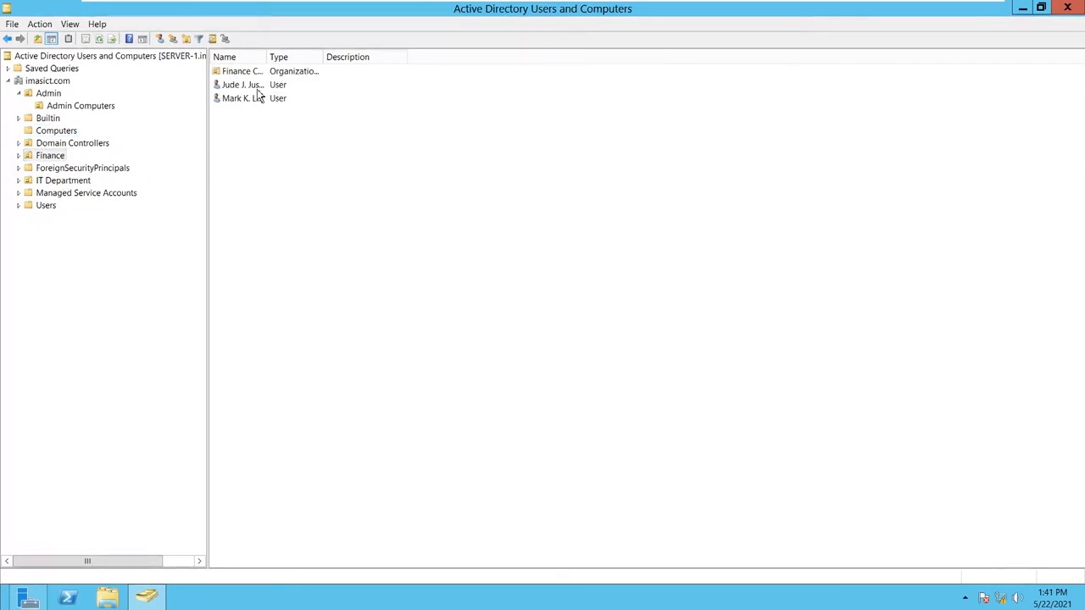
{"action": "double_click", "coordinate": [254, 71]}
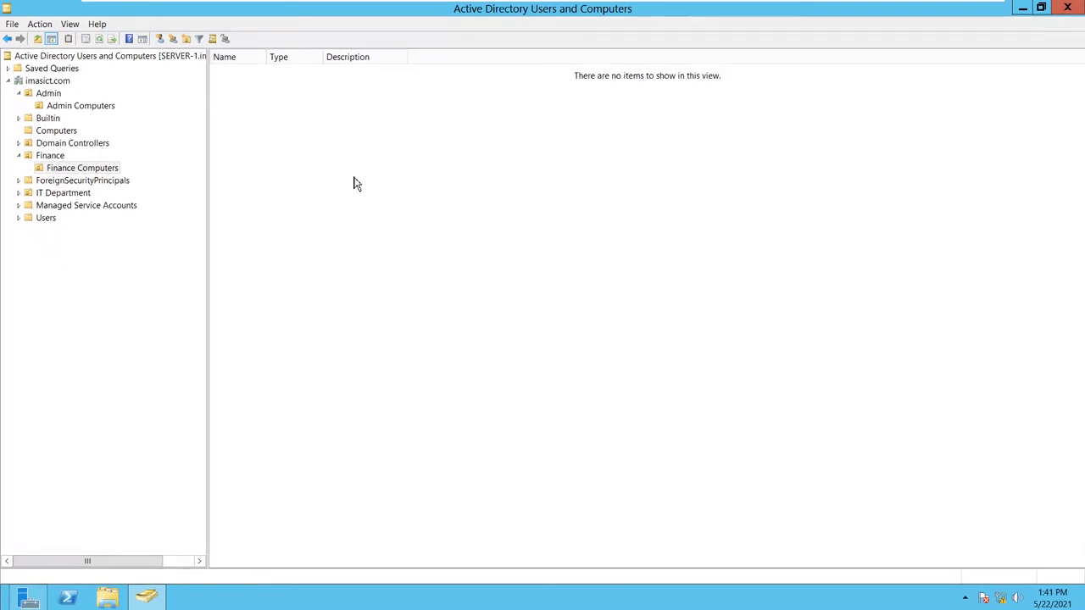
{"action": "left_click", "coordinate": [25, 154]}
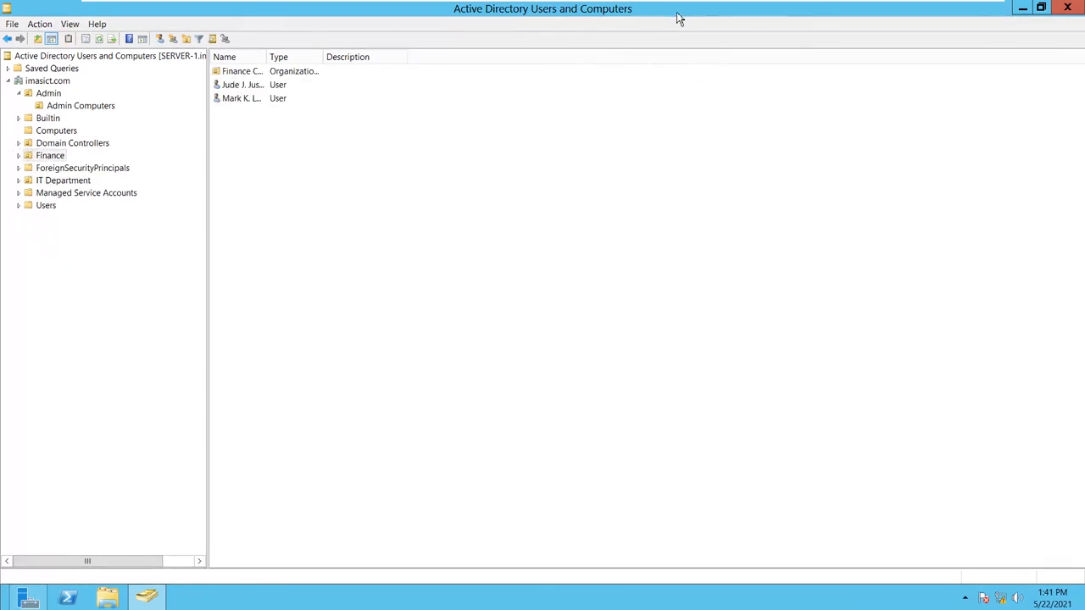
{"action": "left_click", "coordinate": [628, 10]}
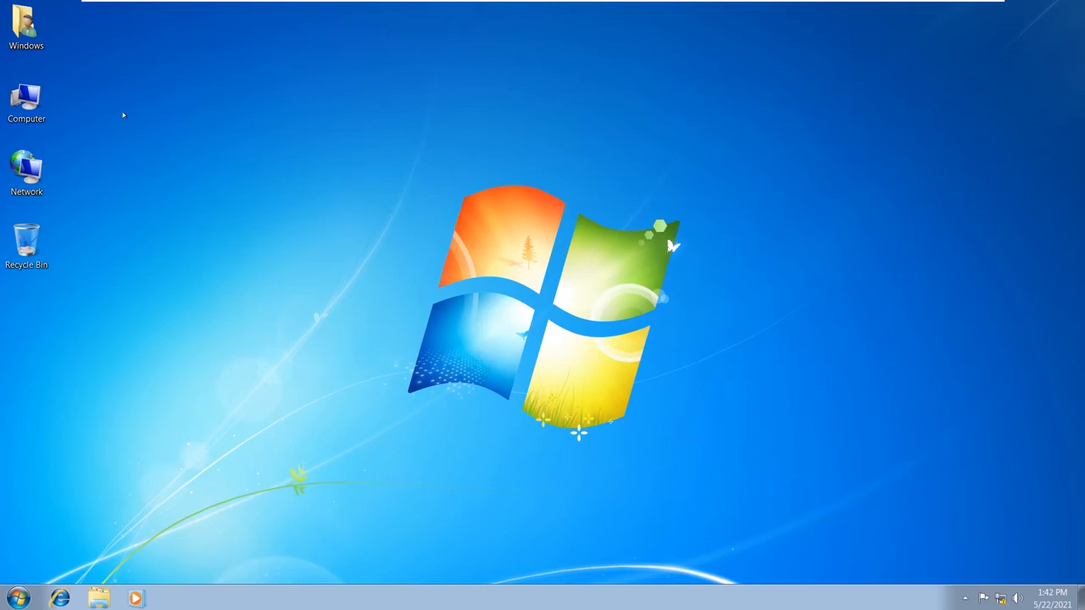
- Open CLIENT-2's Local Area Connection status and review its current network details
{"action": "right_click", "coordinate": [47, 101]}
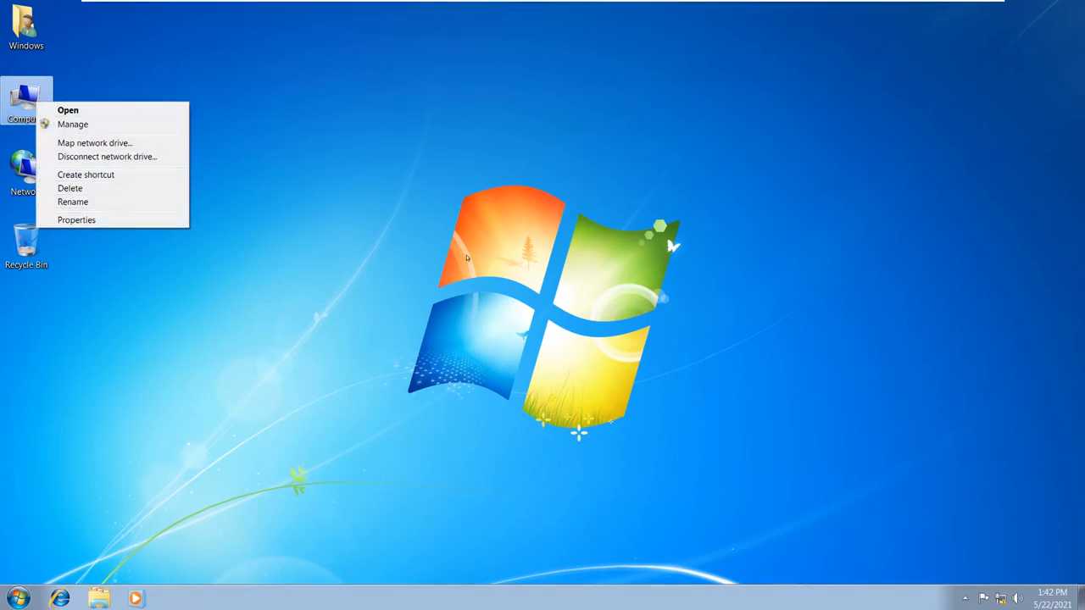
{"action": "left_click", "coordinate": [843, 561]}
{"action": "right_click", "coordinate": [1000, 599]}
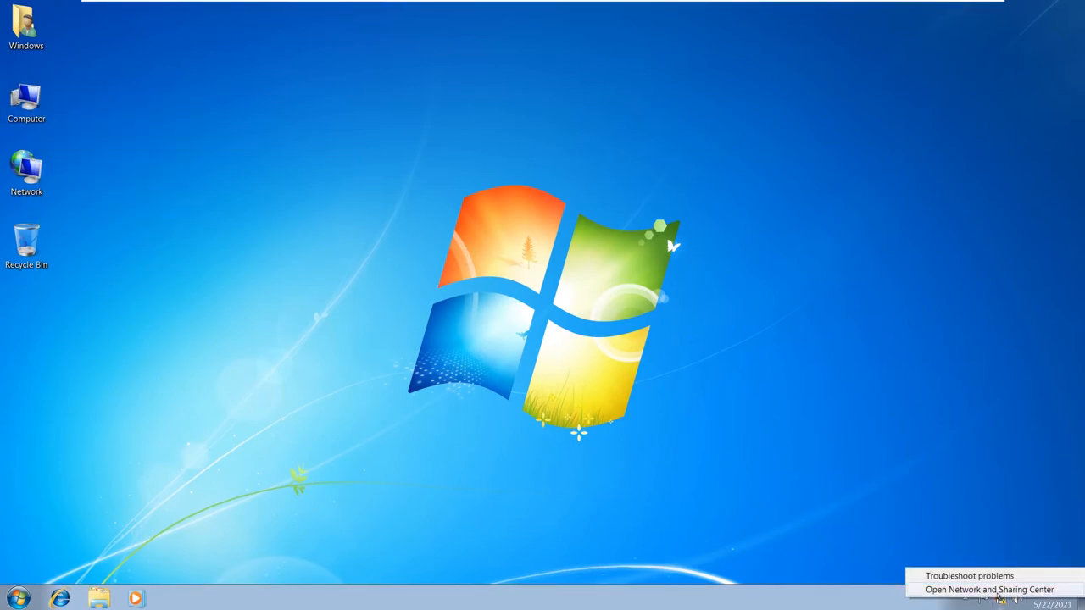
{"action": "left_click", "coordinate": [975, 584]}
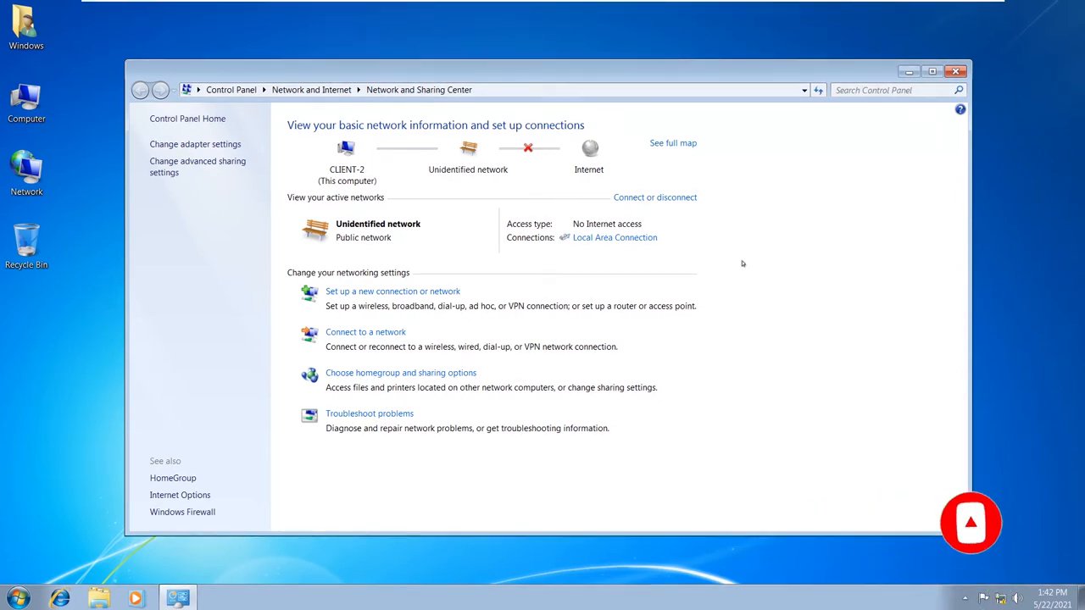
{"action": "left_click", "coordinate": [632, 238]}
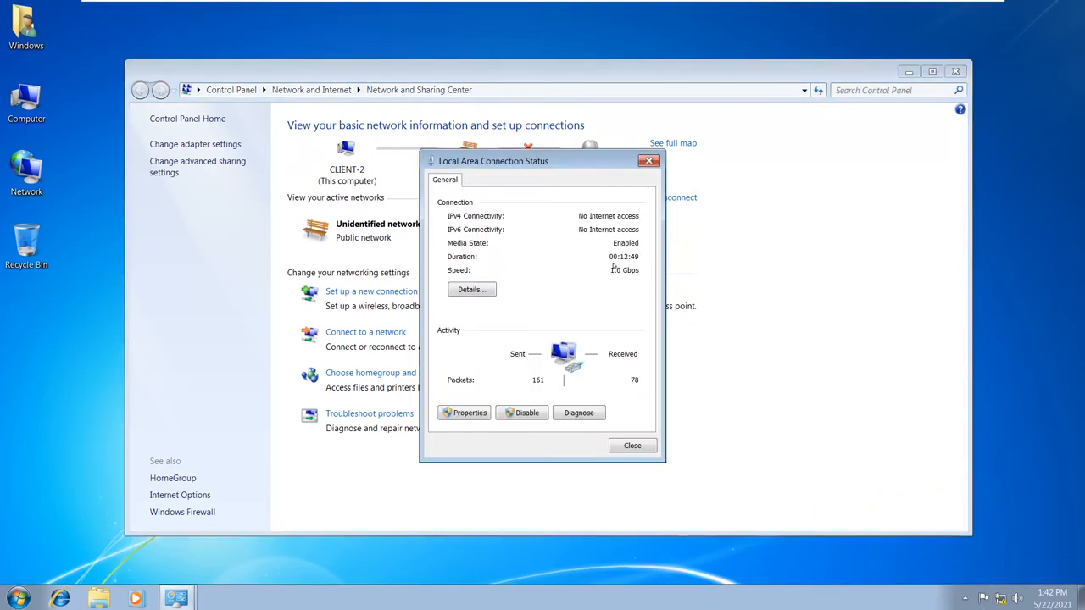
{"action": "left_click", "coordinate": [472, 290]}
{"action": "left_click", "coordinate": [665, 454]}
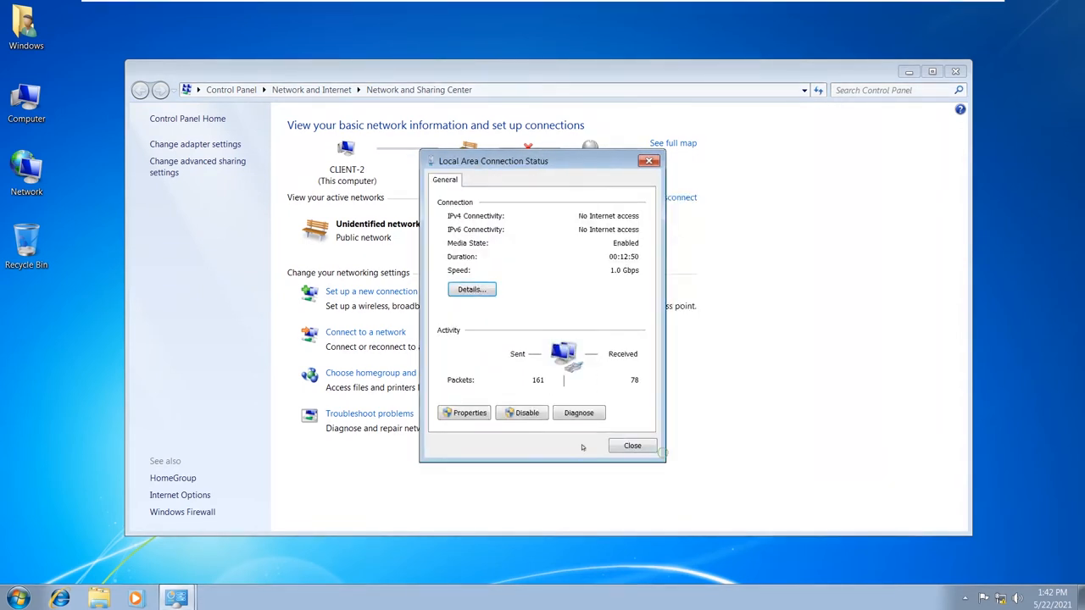
- Set CLIENT-2's IPv4 preferred DNS server to 192.168.20.1
{"action": "left_click", "coordinate": [471, 414]}
{"action": "double_click", "coordinate": [567, 327]}
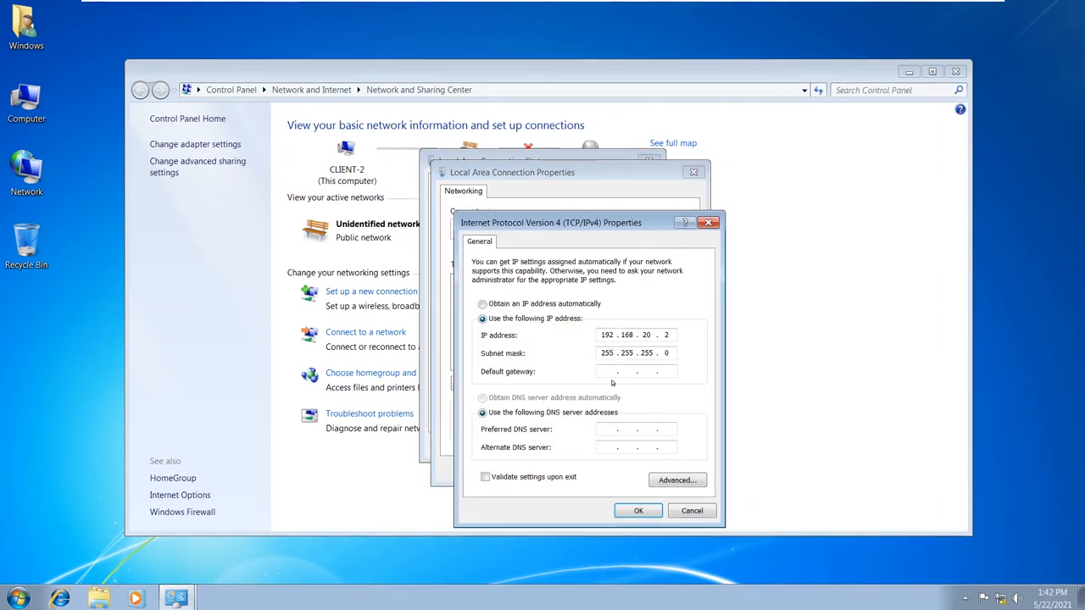
{"action": "left_click", "coordinate": [600, 430]}
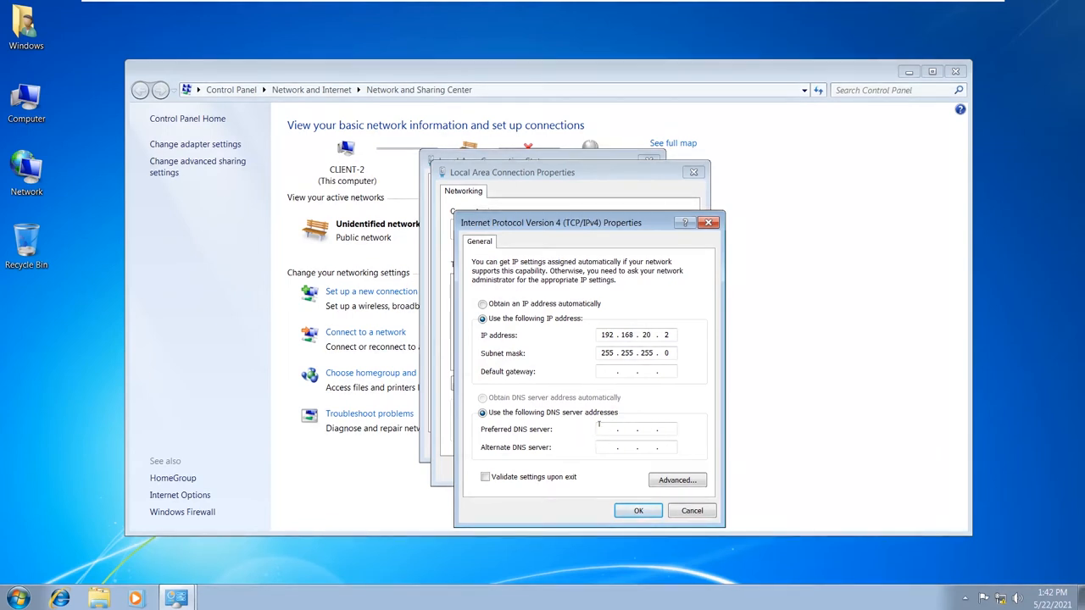
{"action": "type", "text": "192 . 168 . 20 . 1"}
{"action": "left_click", "coordinate": [639, 510]}
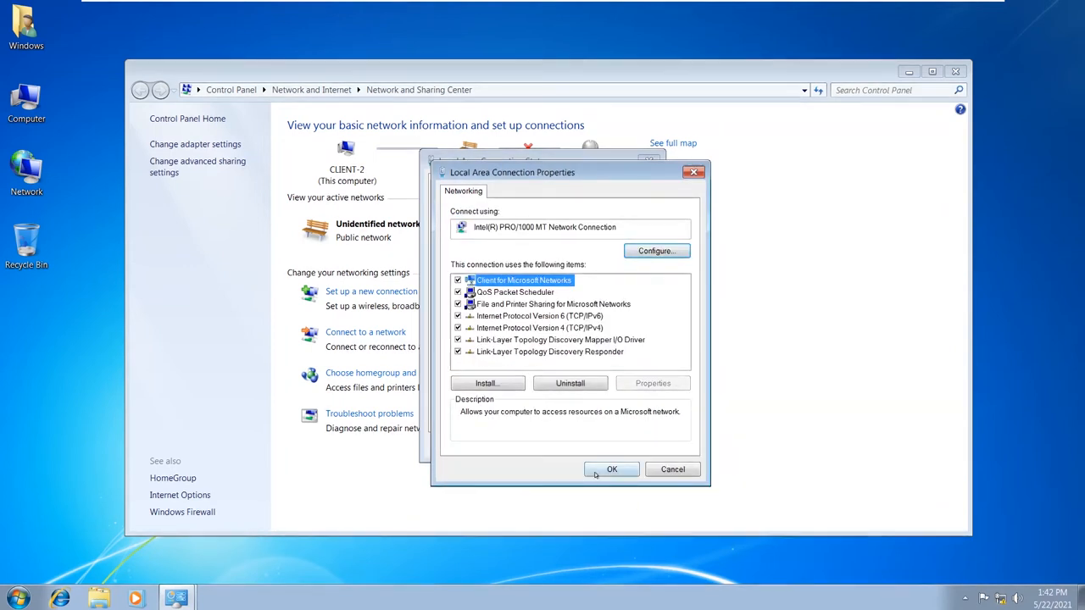
{"action": "left_click", "coordinate": [596, 472]}
{"action": "left_click", "coordinate": [629, 446]}
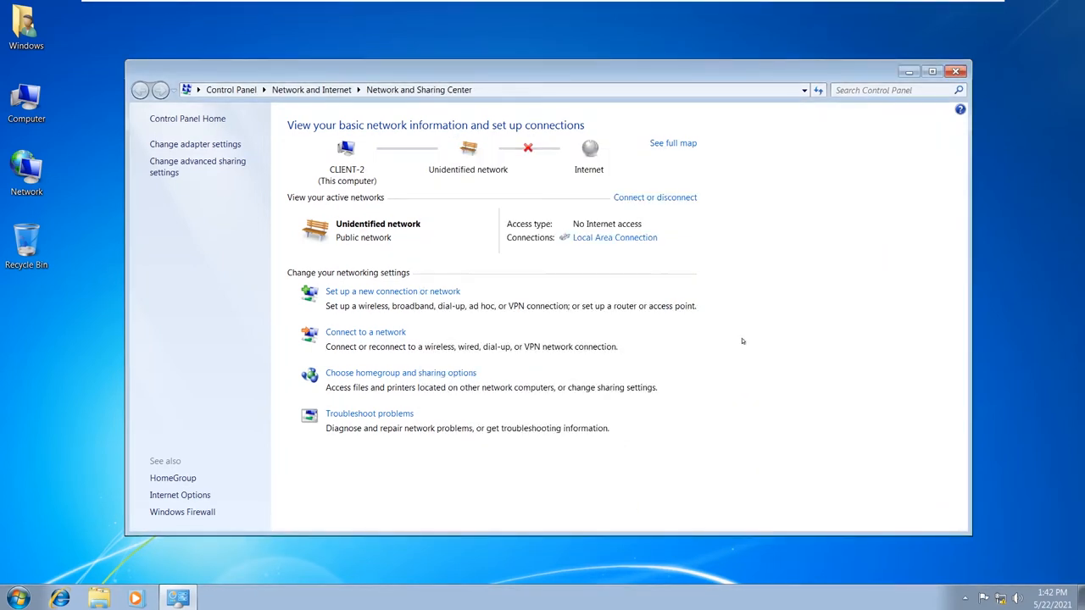
- Verify DNS server 192.168.20.1 in the connection details, then close the network windows
{"action": "left_click", "coordinate": [629, 235]}
{"action": "left_click", "coordinate": [457, 289]}
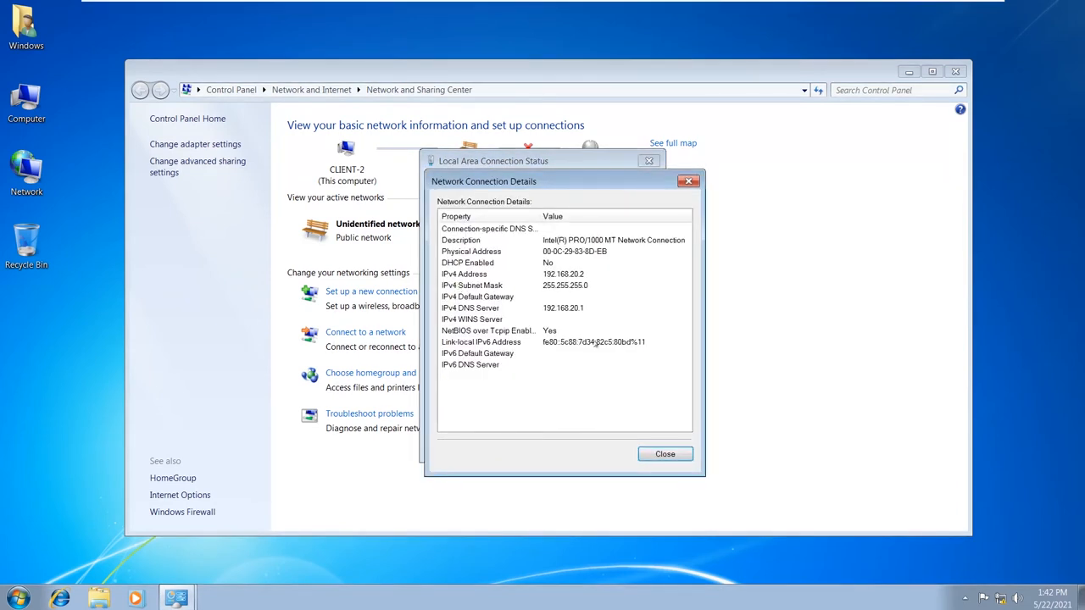
{"action": "left_click", "coordinate": [666, 456]}
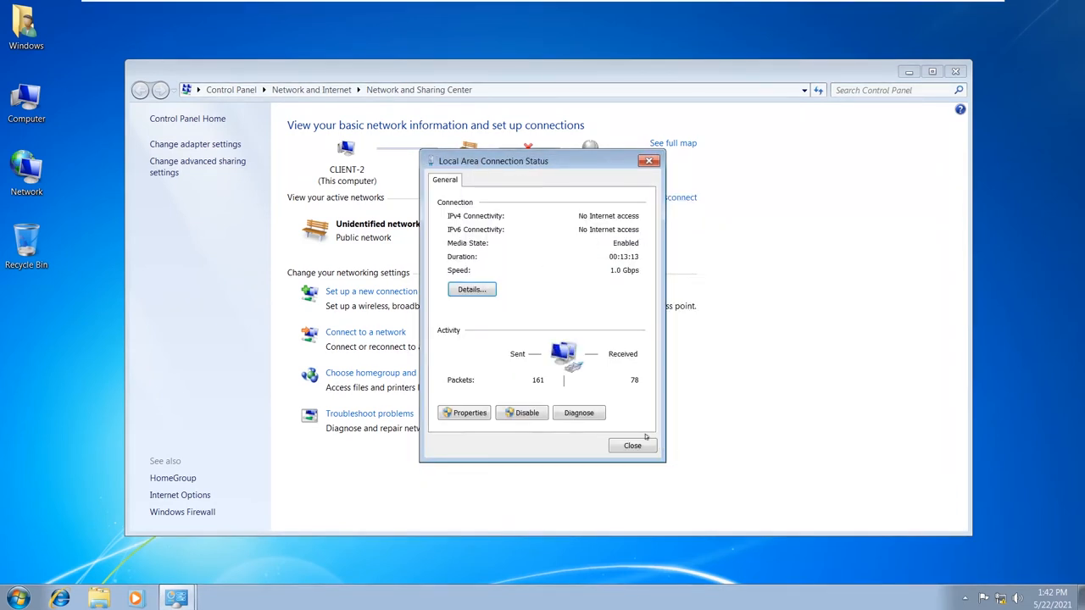
{"action": "left_click", "coordinate": [642, 444]}
{"action": "left_click", "coordinate": [955, 71]}
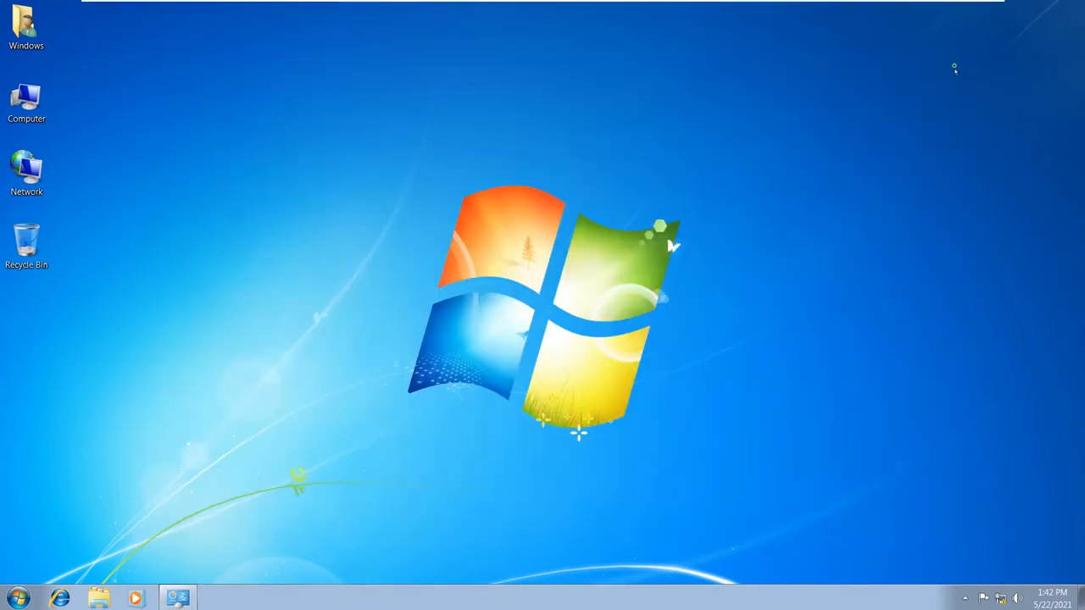
- On CLIENT-2, change the computer's membership to the imasict.com domain
{"action": "right_click", "coordinate": [32, 105]}
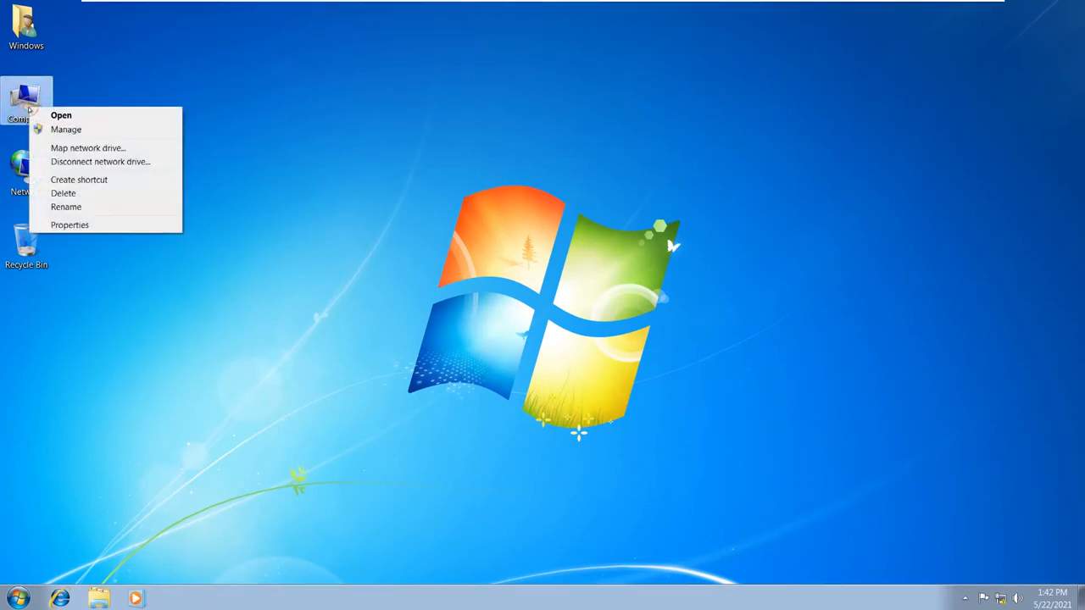
{"action": "left_click", "coordinate": [80, 225]}
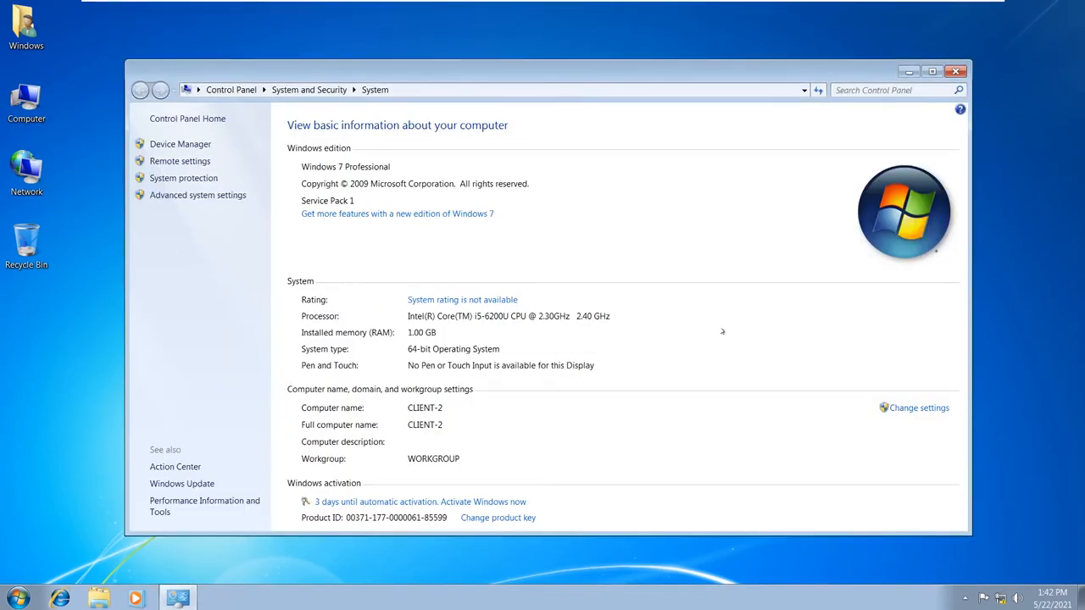
{"action": "left_click", "coordinate": [911, 410]}
{"action": "left_click", "coordinate": [310, 252]}
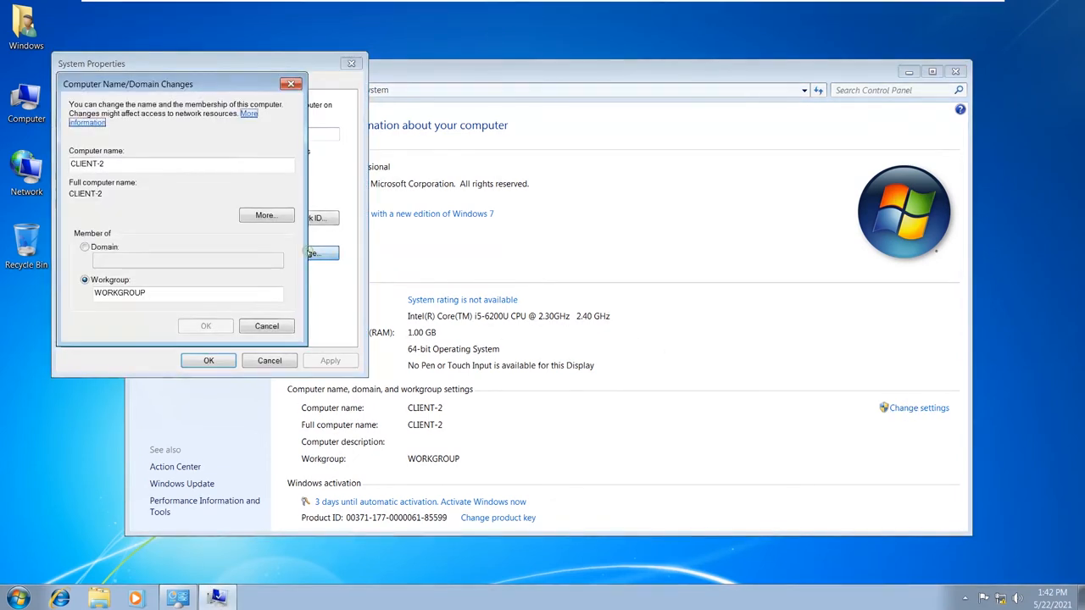
{"action": "left_click", "coordinate": [84, 247]}
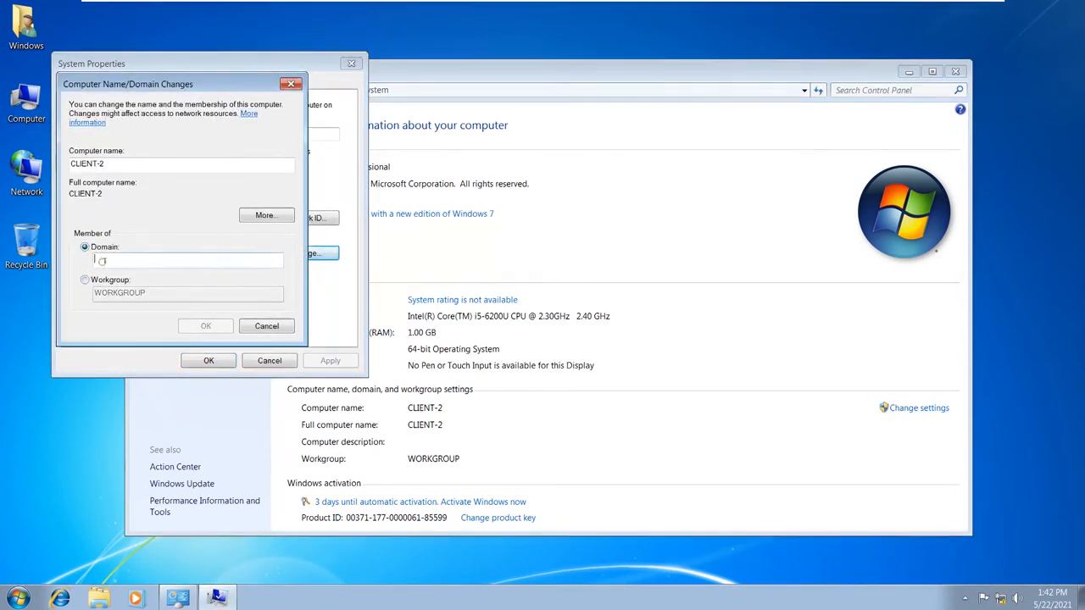
{"action": "type", "text": "ima"}
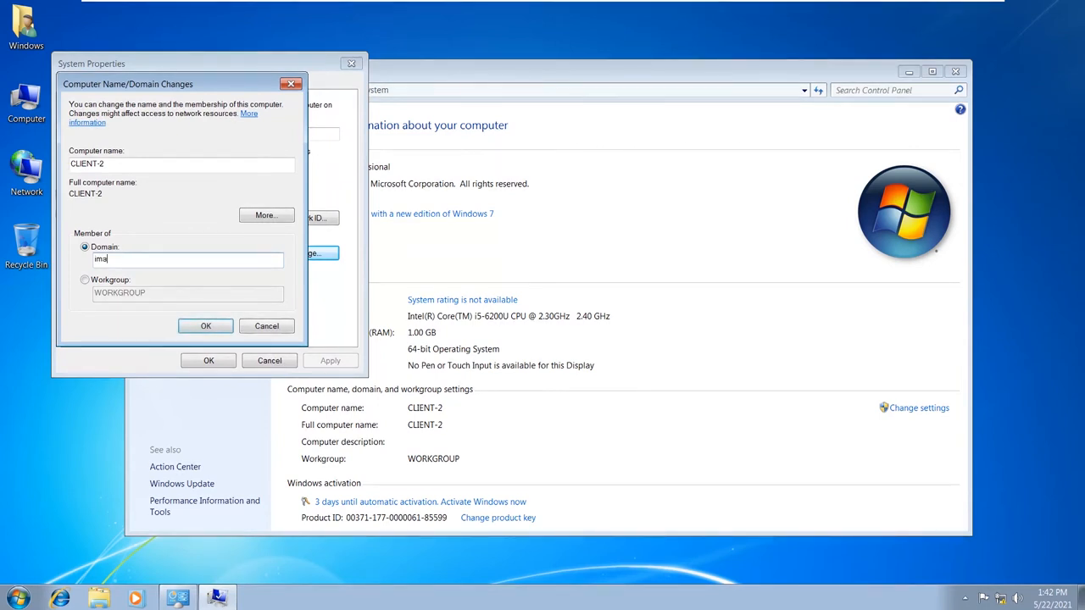
{"action": "type", "text": "sicl"}
{"action": "left_click", "coordinate": [206, 325]}
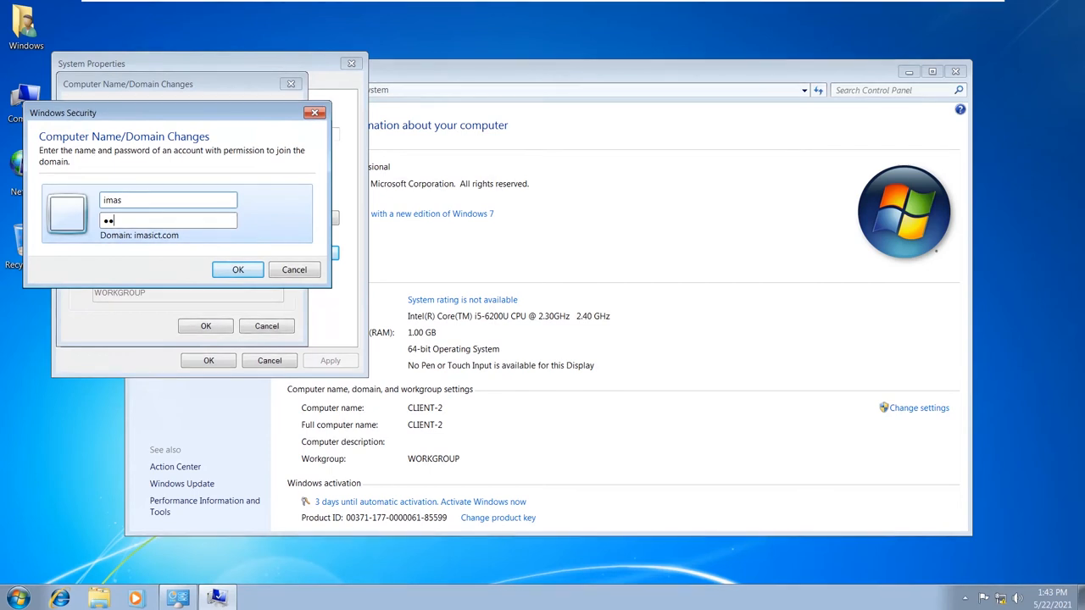
- Supply the administrator credentials, acknowledge the welcome and restart notices, and restart now
{"action": "type", "text": "•"}
{"action": "left_click", "coordinate": [238, 269]}
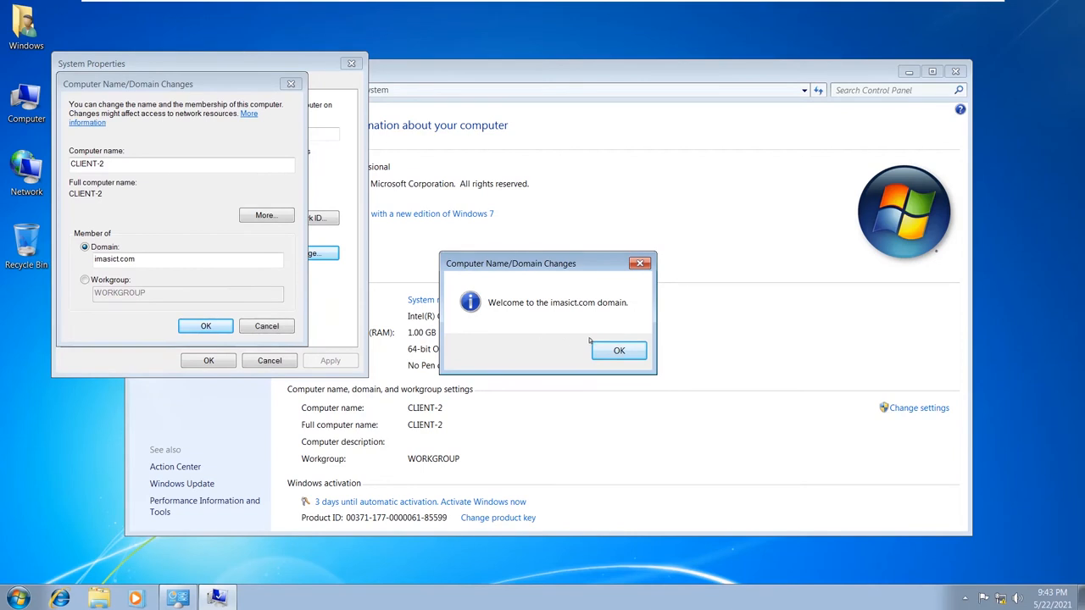
{"action": "left_click", "coordinate": [619, 351]}
{"action": "left_click", "coordinate": [700, 317]}
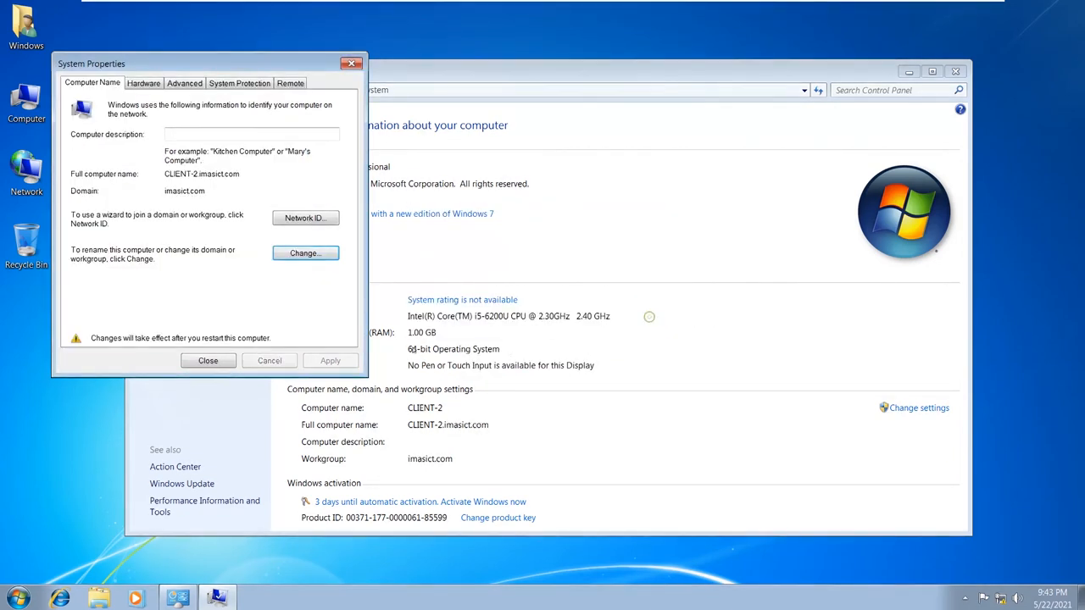
{"action": "left_click", "coordinate": [188, 364]}
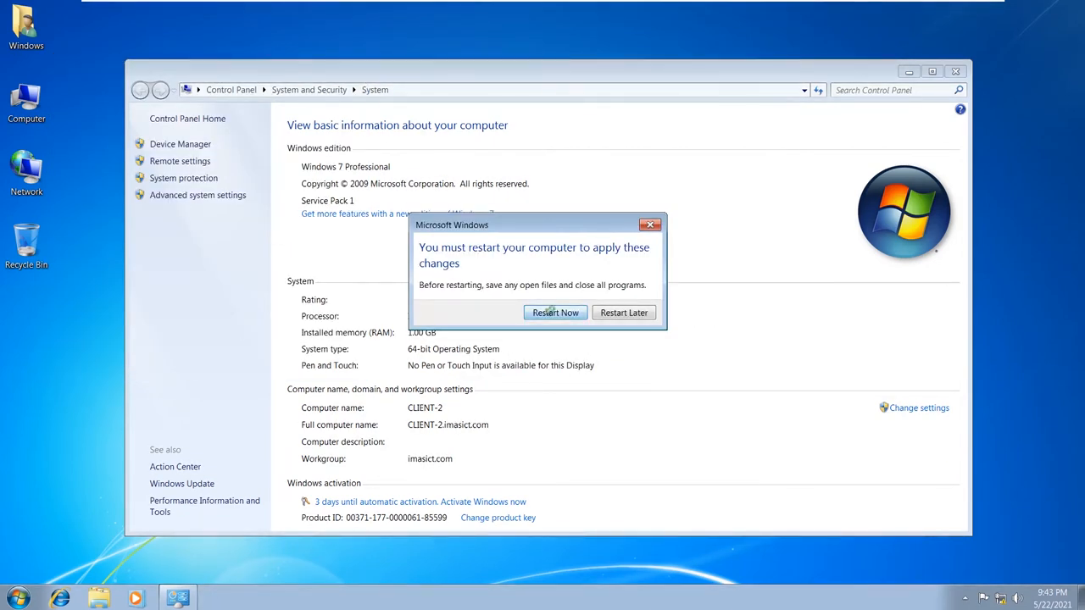
{"action": "left_click", "coordinate": [557, 313]}
- Refresh the server's Computers container to confirm CLIENT-2 is listed, then view the Windows 7 logon screen
{"action": "mouse_move", "coordinate": [584, 4]}
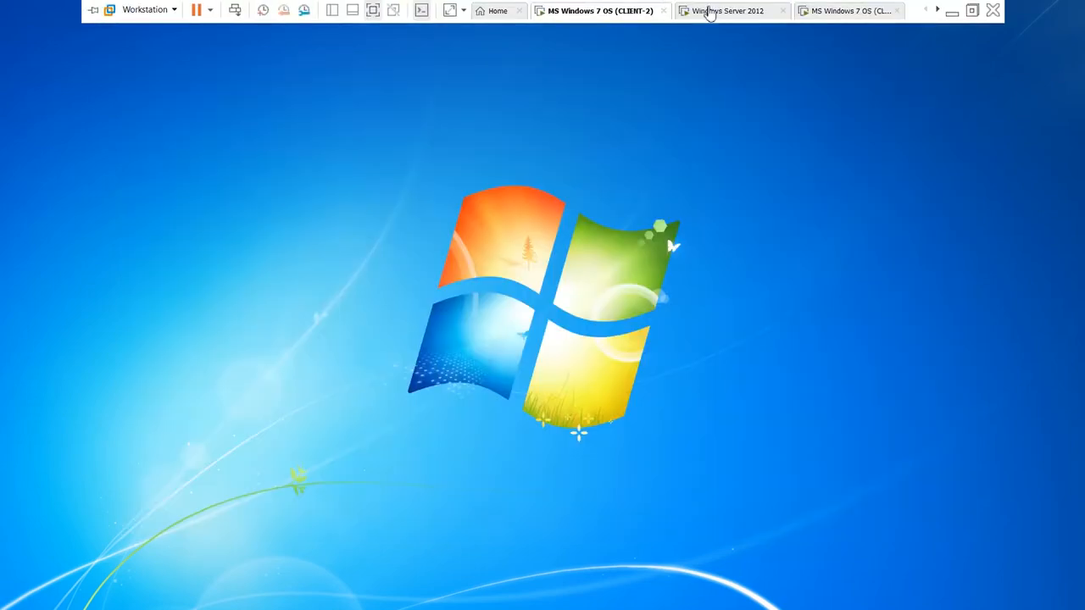
{"action": "left_click", "coordinate": [709, 11]}
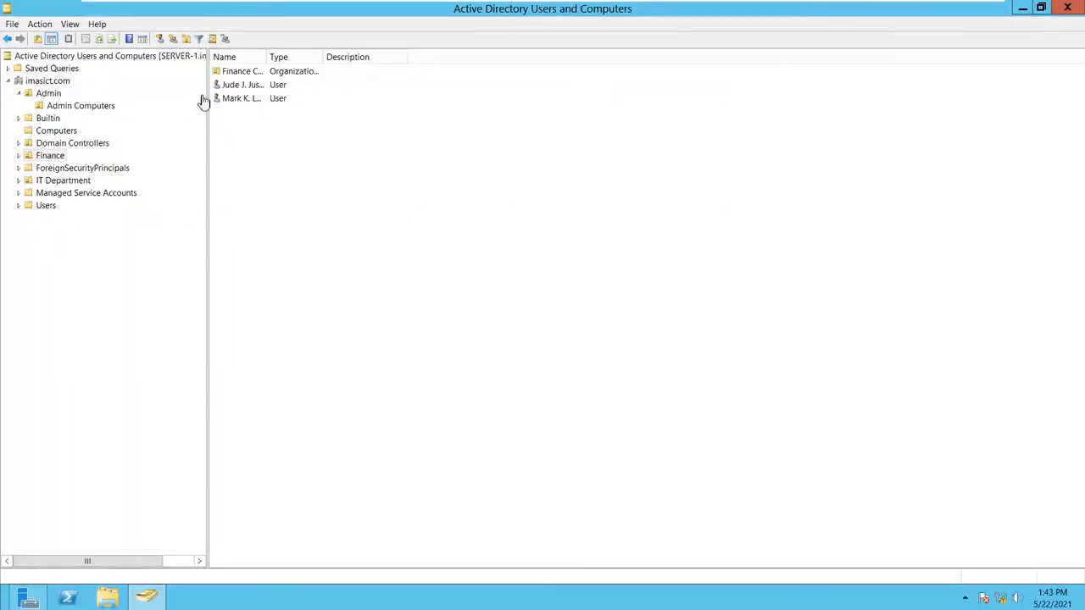
{"action": "double_click", "coordinate": [254, 73]}
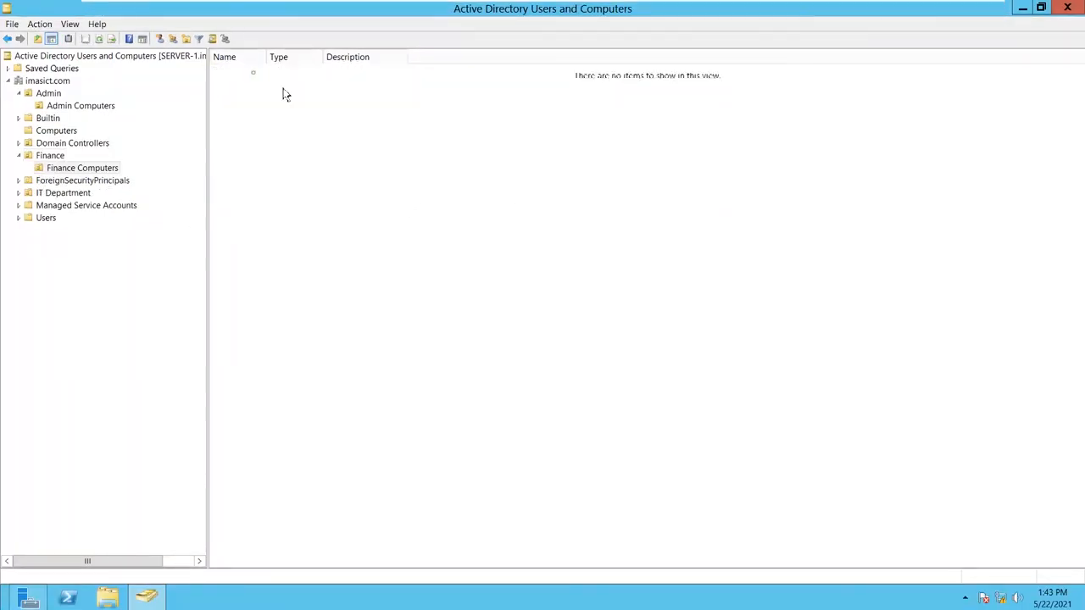
{"action": "left_click", "coordinate": [60, 132]}
{"action": "right_click", "coordinate": [317, 133]}
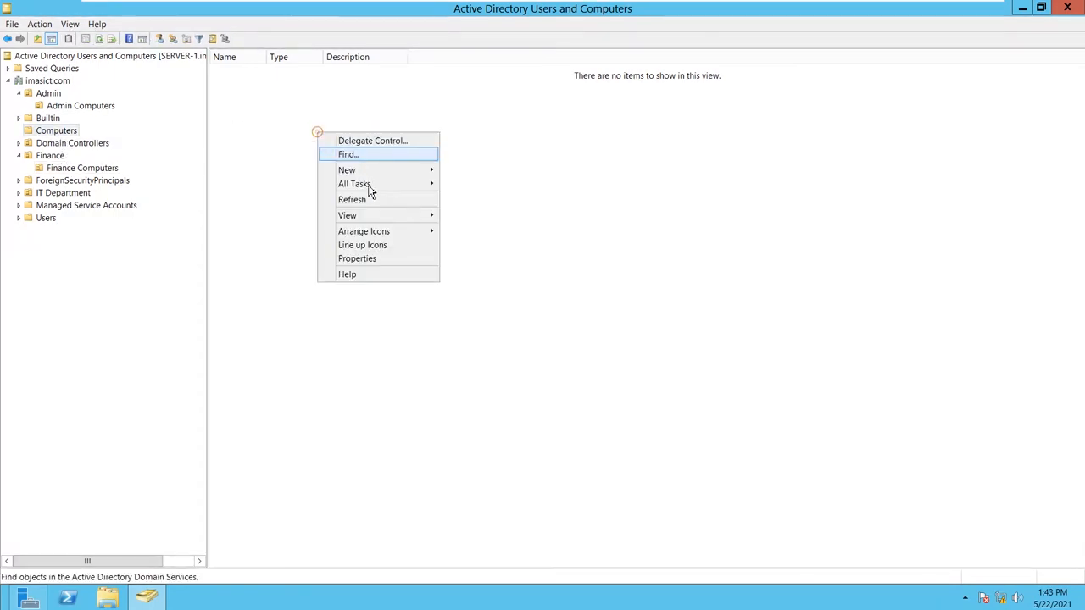
{"action": "left_click", "coordinate": [352, 199]}
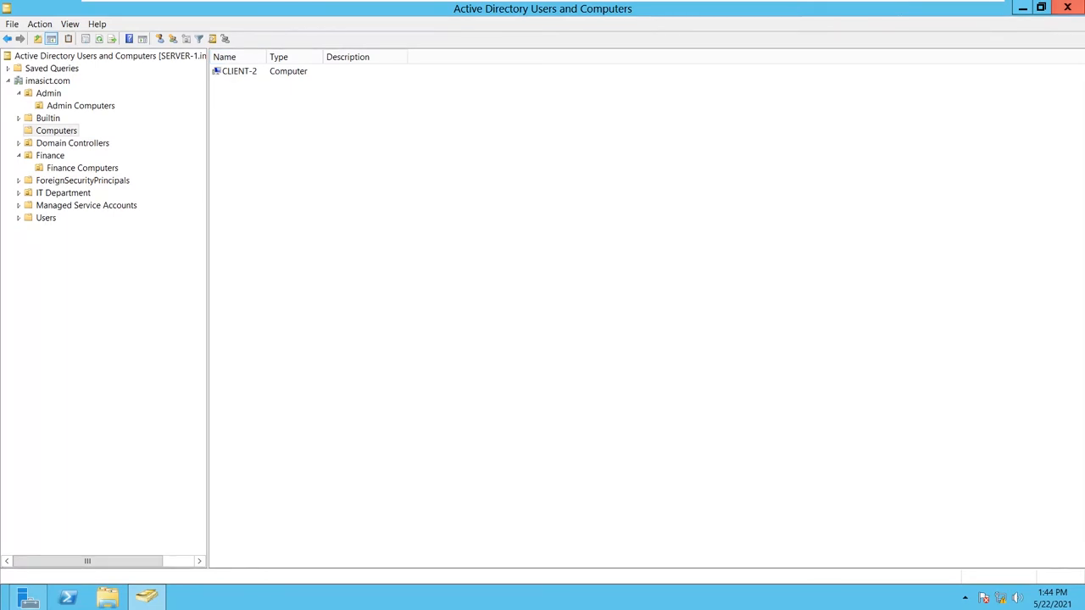
{"action": "mouse_move", "coordinate": [921, 2]}
{"action": "left_click", "coordinate": [845, 11]}
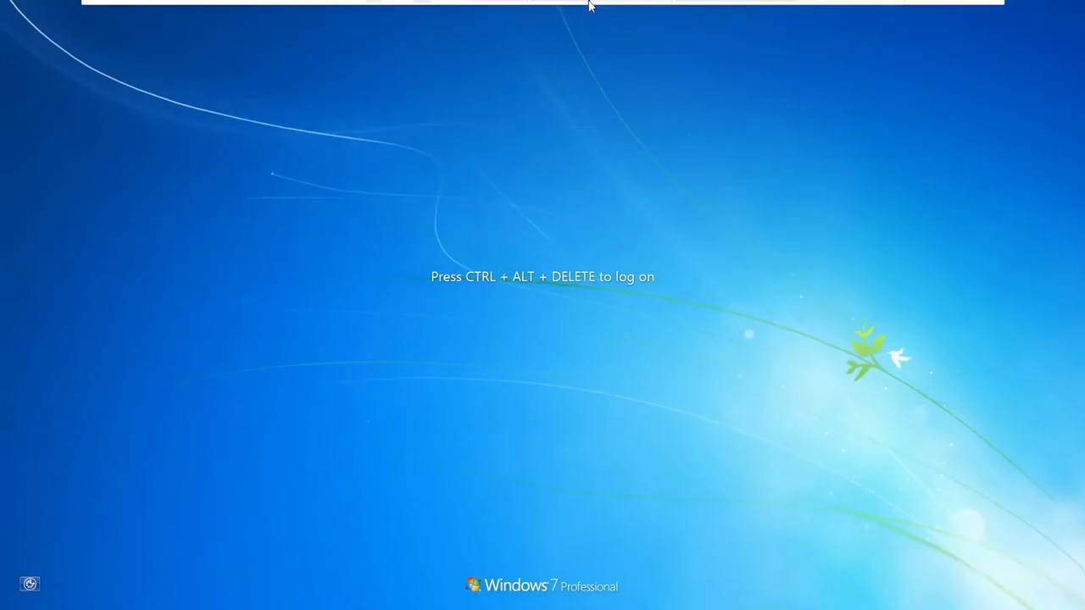
- On the server, move the CLIENT-2 computer account from Computers to Finance > Finance Computers
{"action": "left_click", "coordinate": [591, 11]}
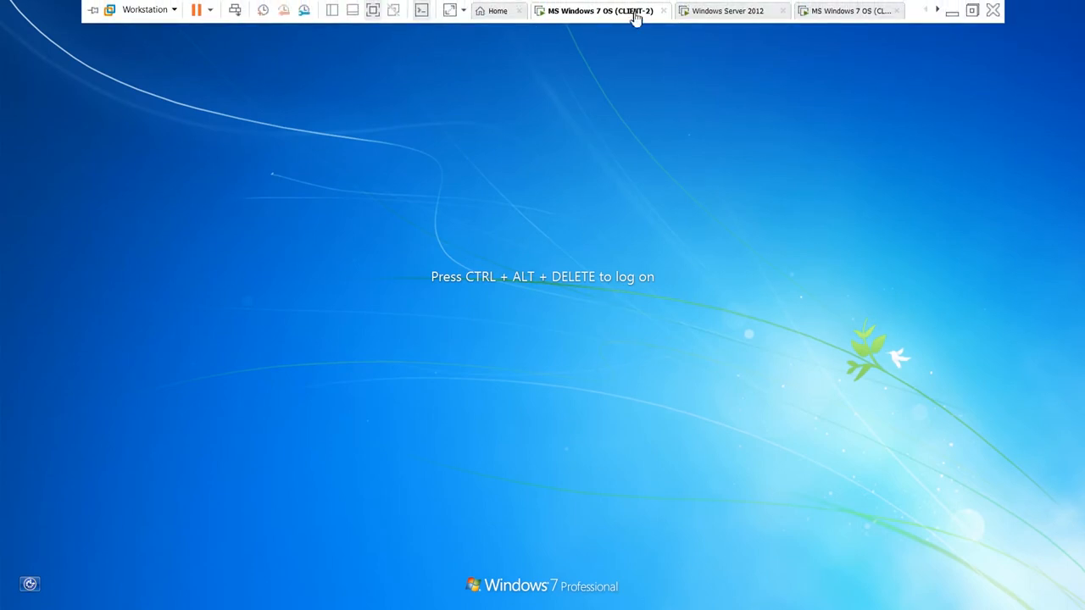
{"action": "left_click", "coordinate": [724, 13]}
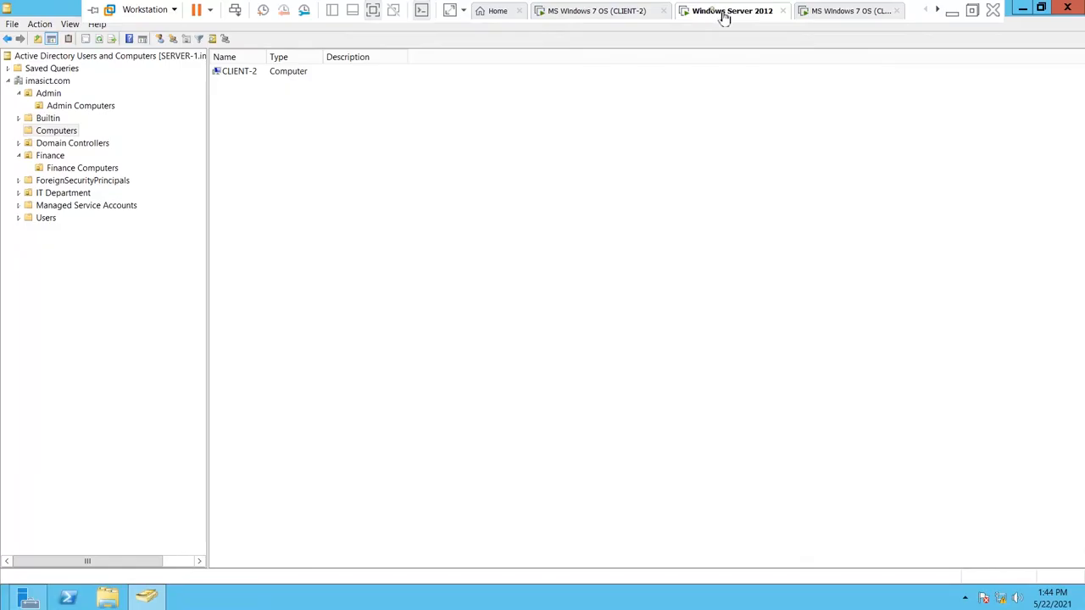
{"action": "right_click", "coordinate": [257, 75]}
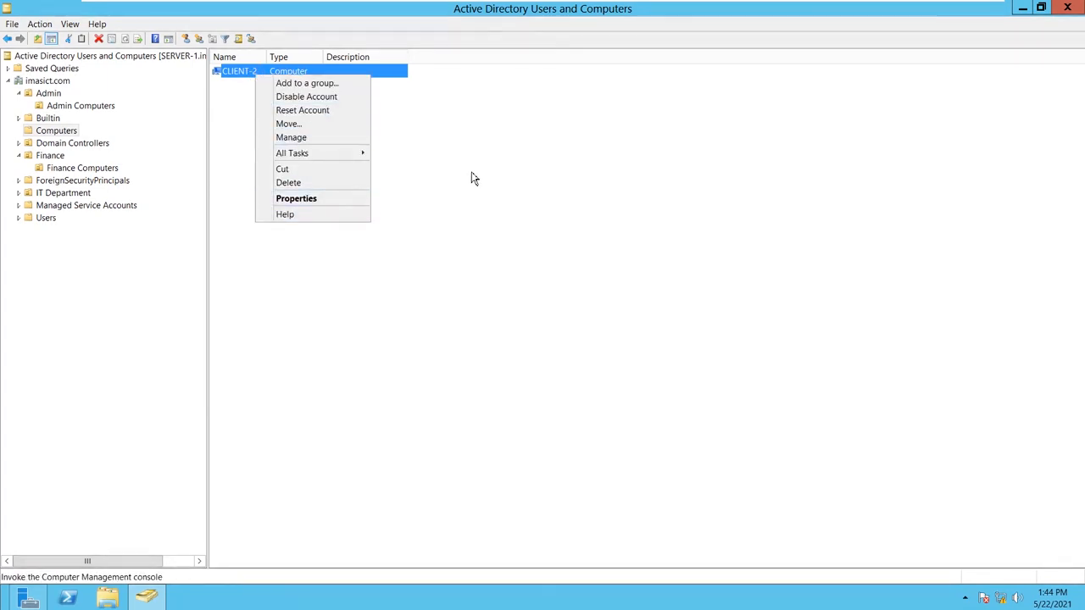
{"action": "left_click", "coordinate": [474, 178]}
{"action": "right_click", "coordinate": [267, 71]}
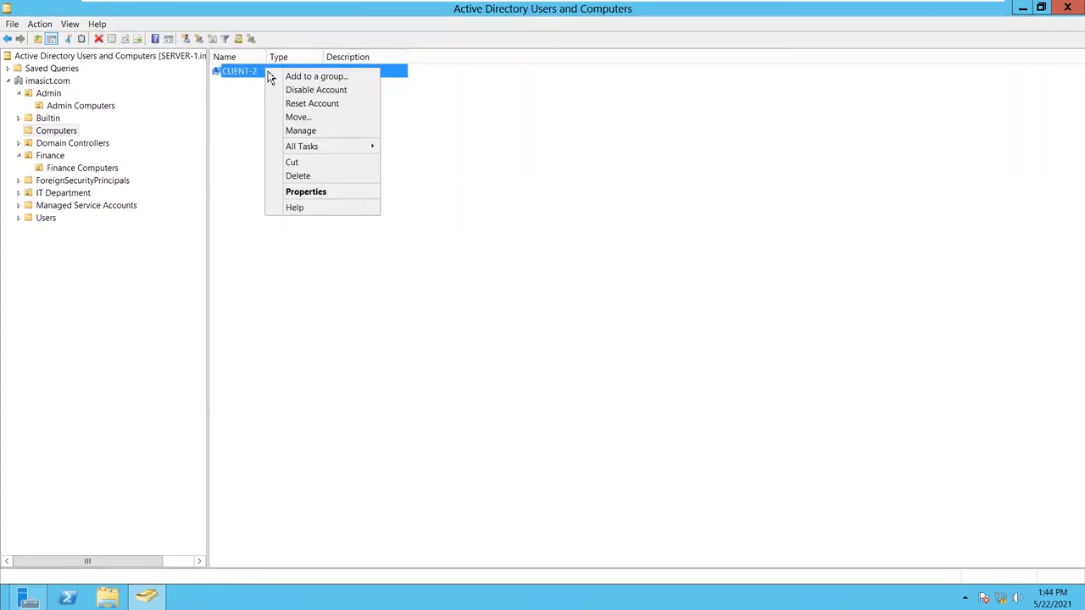
{"action": "left_click", "coordinate": [309, 118]}
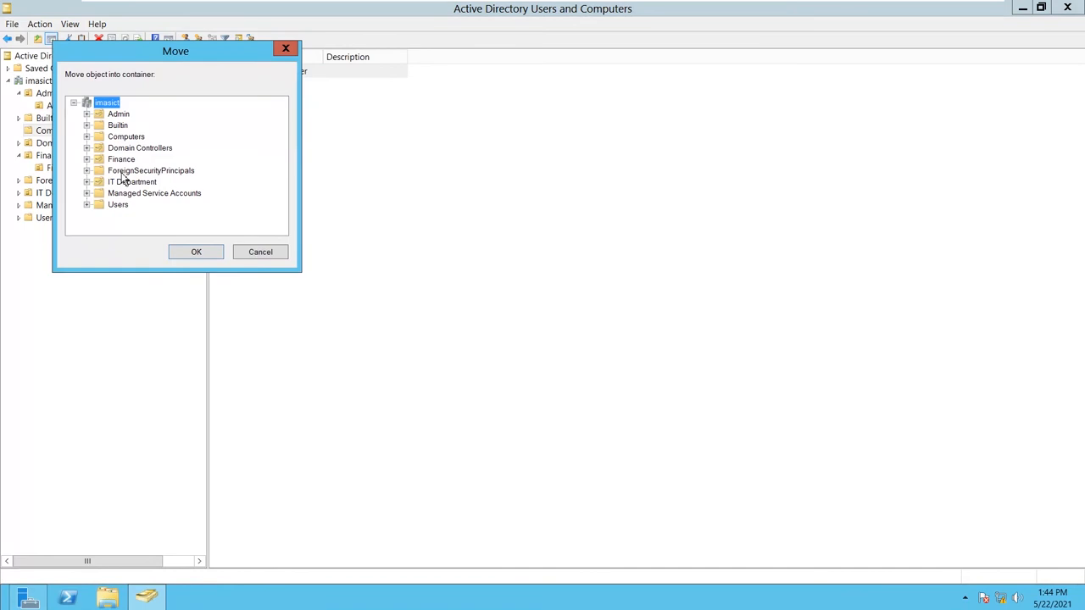
{"action": "left_click", "coordinate": [87, 160]}
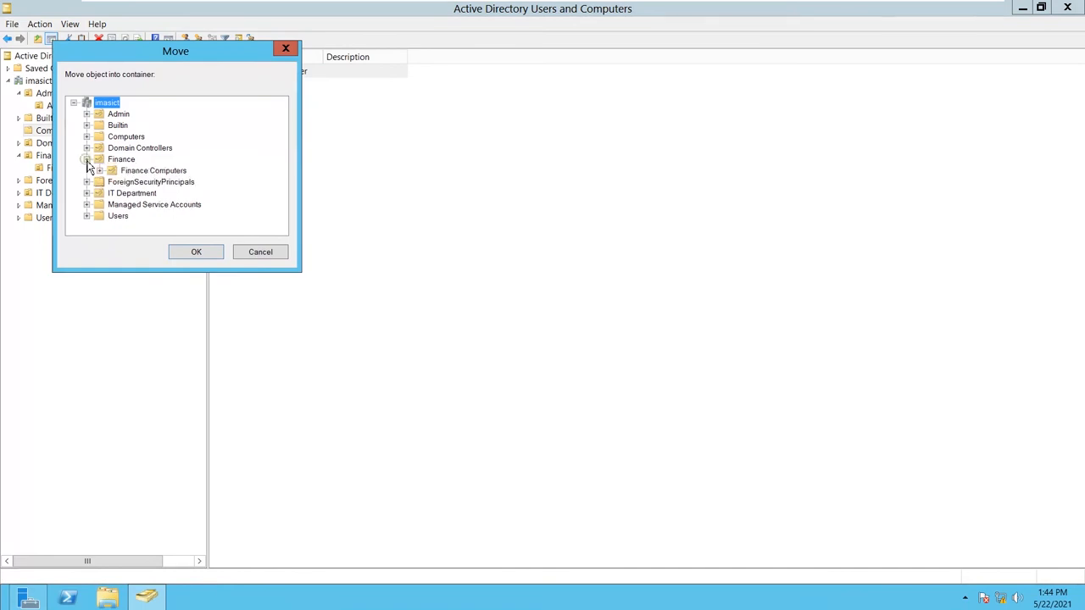
{"action": "left_click", "coordinate": [138, 173]}
{"action": "left_click", "coordinate": [197, 253]}
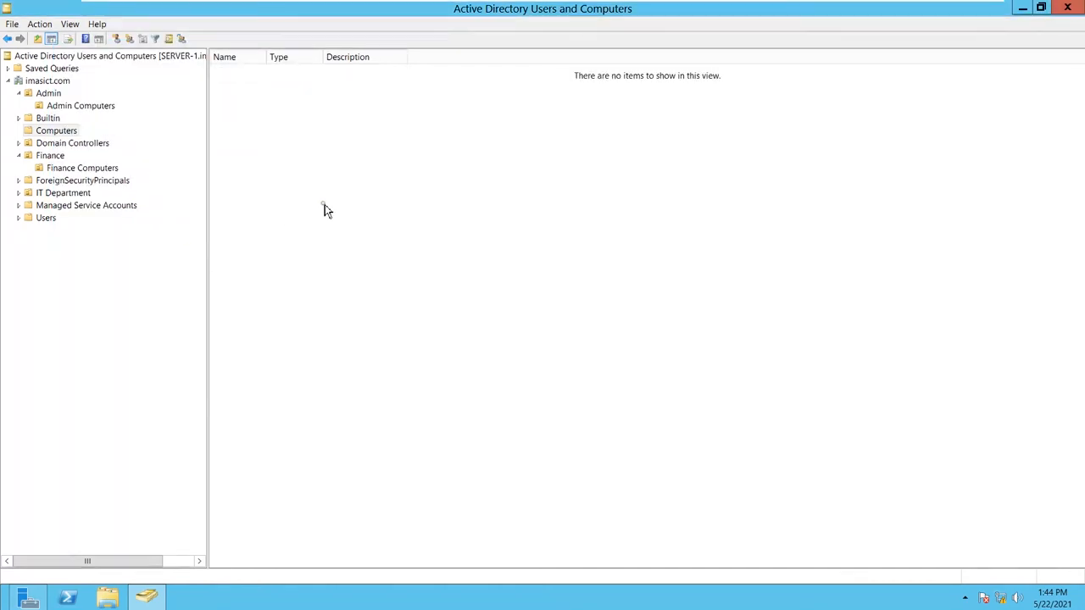
- Refresh the Computers container and open Finance Computers to check for CLIENT-2
{"action": "right_click", "coordinate": [266, 203]}
{"action": "left_click", "coordinate": [291, 260]}
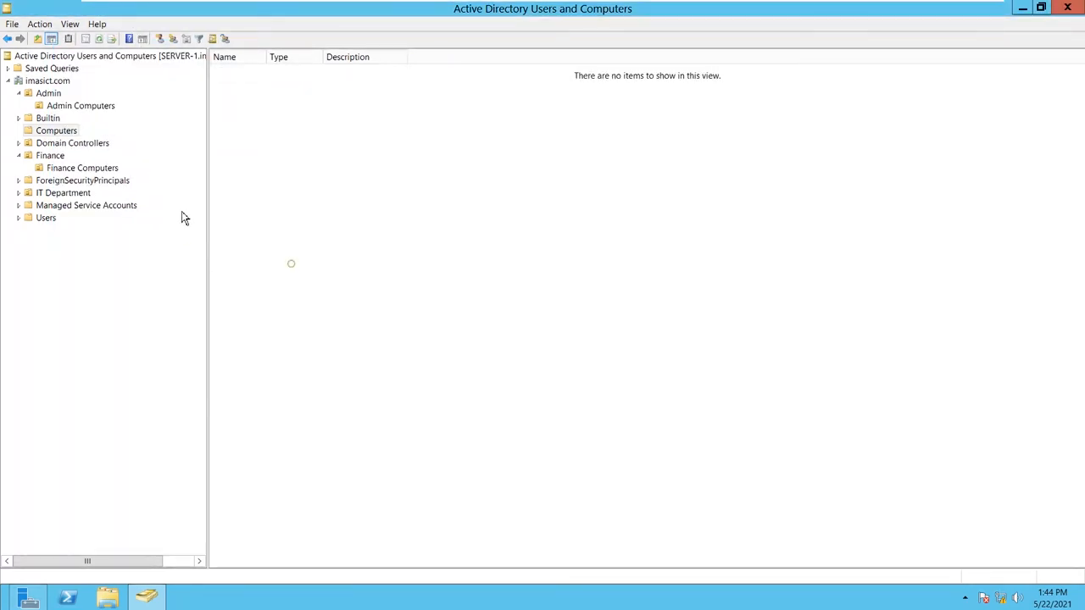
{"action": "left_click", "coordinate": [76, 169]}
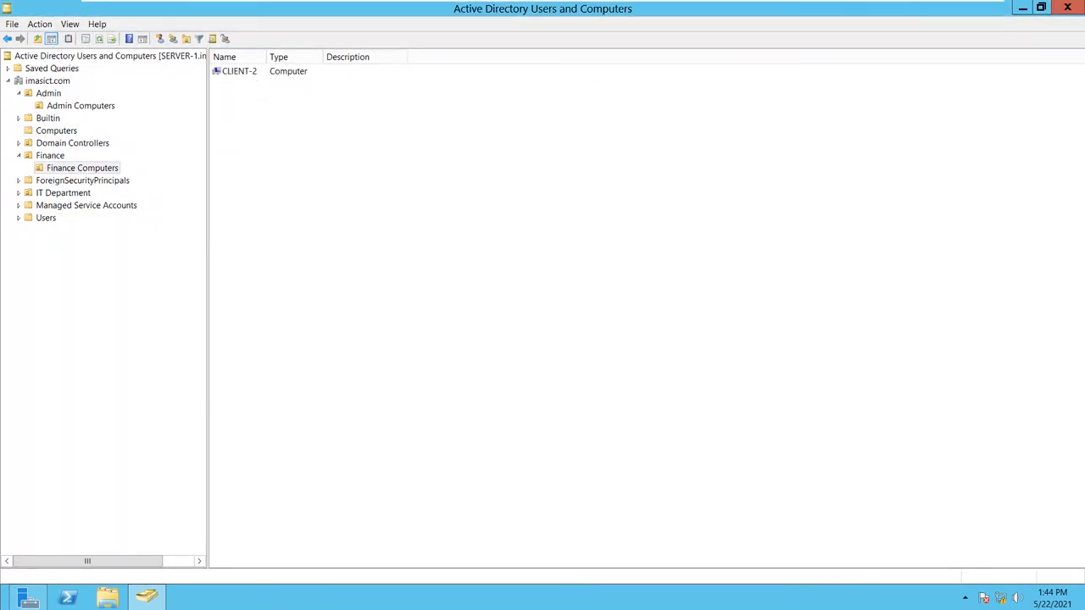
{"action": "mouse_move", "coordinate": [2, 607]}
- Confirm Computers is empty and CLIENT-2 is listed under Finance Computers in ADUC
{"action": "mouse_move", "coordinate": [865, 5]}
{"action": "left_click", "coordinate": [48, 129]}
{"action": "left_click", "coordinate": [226, 105]}
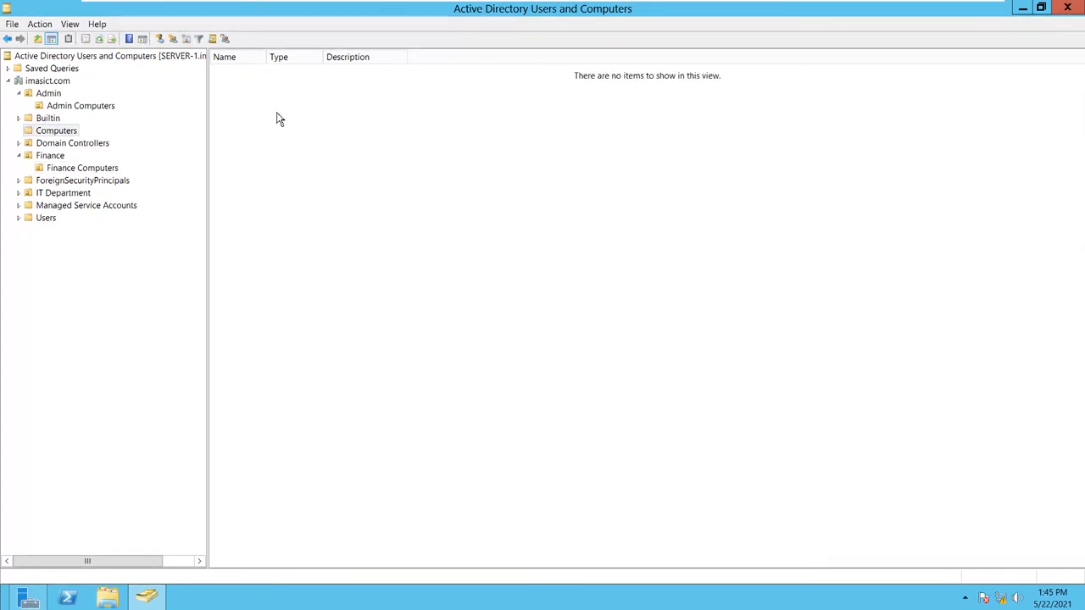
{"action": "left_click", "coordinate": [66, 169]}
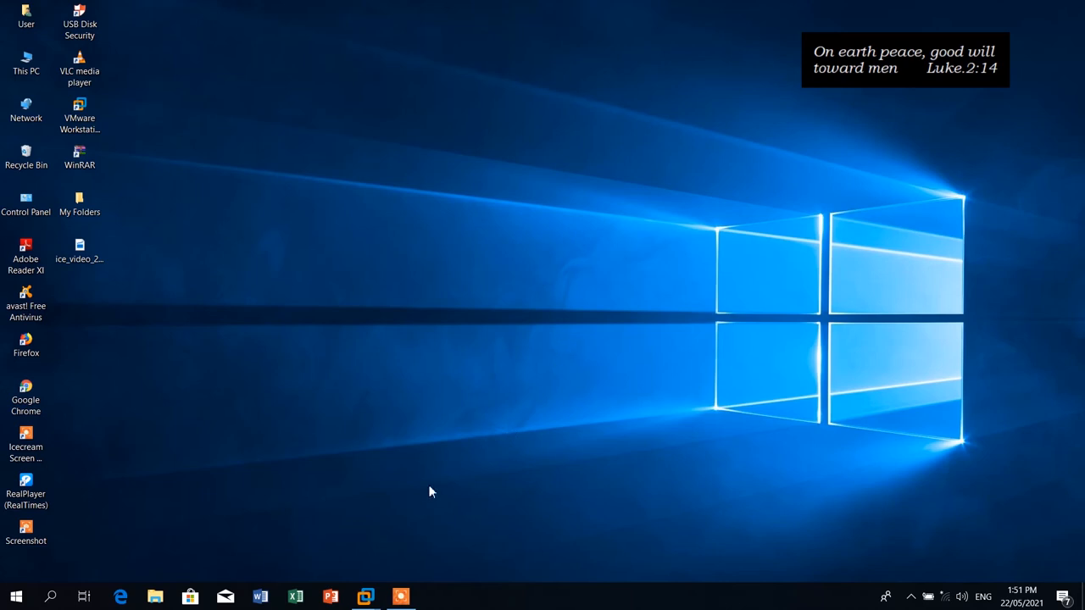
- Launch DNS Manager on the server, maximized, showing the imasict.com forward lookup zone records
{"action": "mouse_move", "coordinate": [364, 585]}
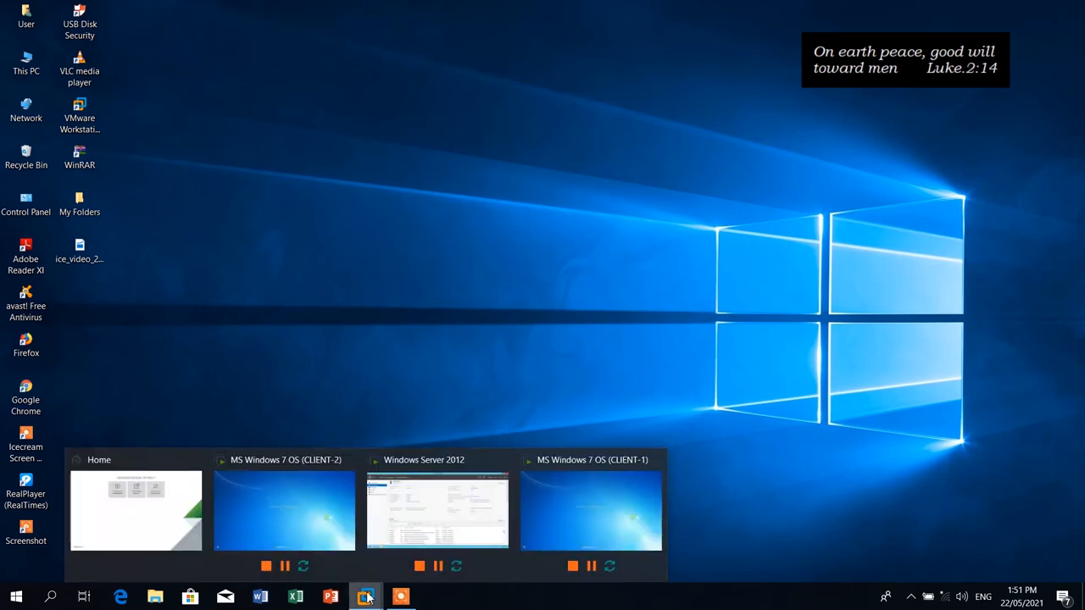
{"action": "left_click", "coordinate": [420, 509]}
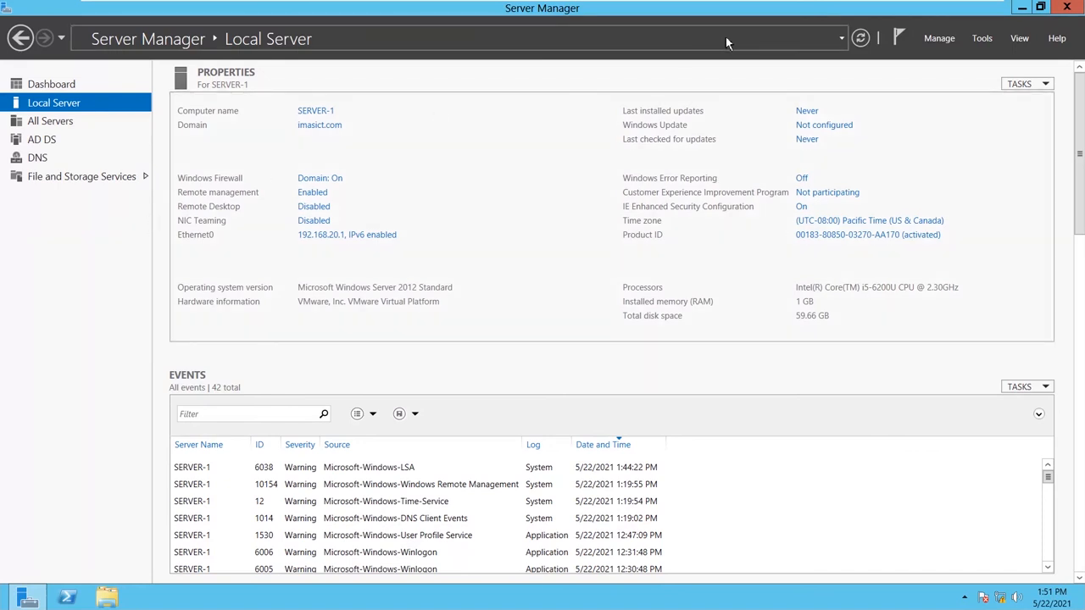
{"action": "left_click", "coordinate": [980, 40]}
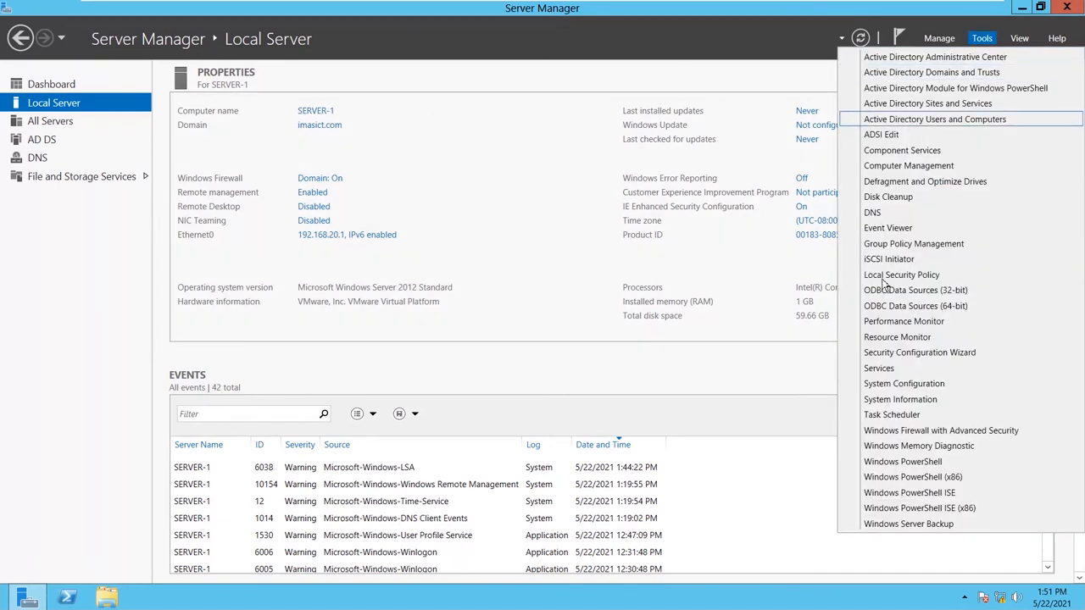
{"action": "left_click", "coordinate": [874, 214]}
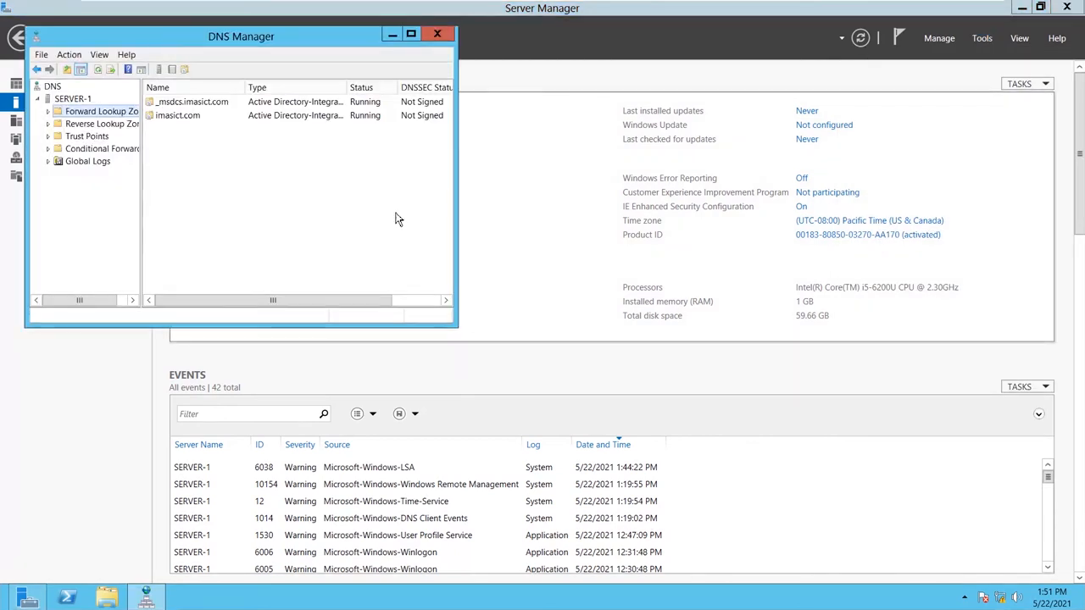
{"action": "left_click", "coordinate": [411, 35]}
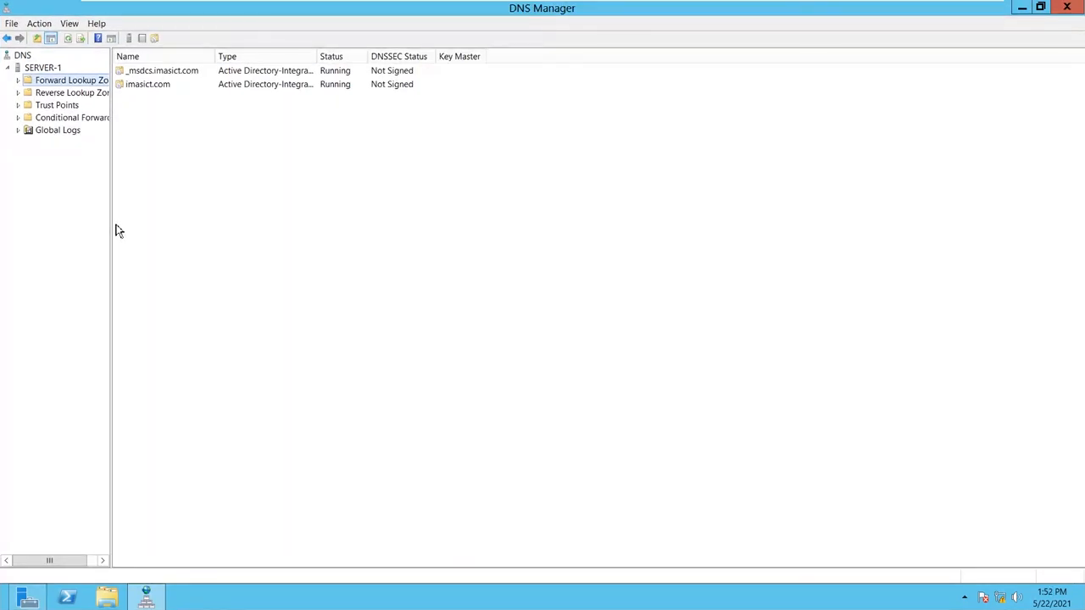
{"action": "left_click_drag", "start_coordinate": [112, 232], "coordinate": [225, 232]}
{"action": "double_click", "coordinate": [83, 82]}
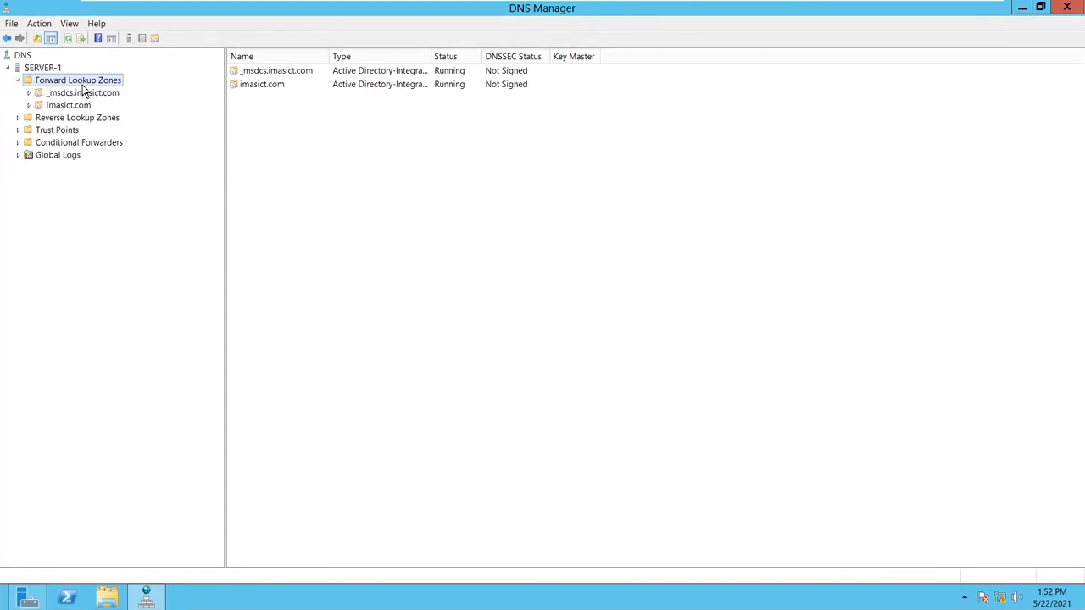
{"action": "double_click", "coordinate": [75, 105]}
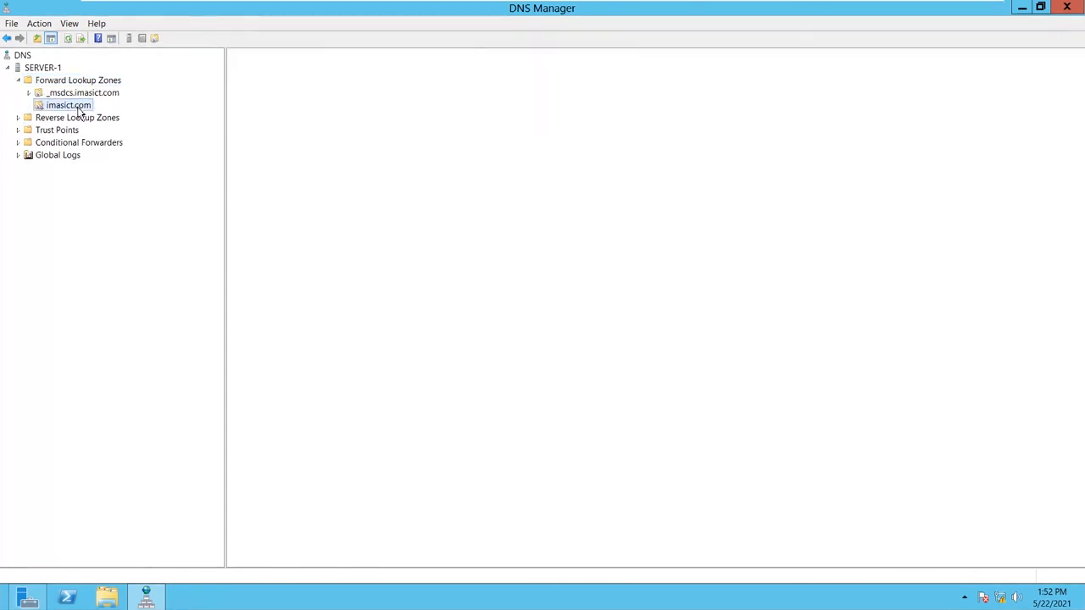
- Inspect the CLIENT-1, CLIENT-2 and server-1 Host (A) records, then collapse the DNS tree
{"action": "left_click", "coordinate": [263, 208]}
{"action": "left_click", "coordinate": [264, 197]}
{"action": "left_click", "coordinate": [268, 209]}
{"action": "left_click", "coordinate": [272, 196]}
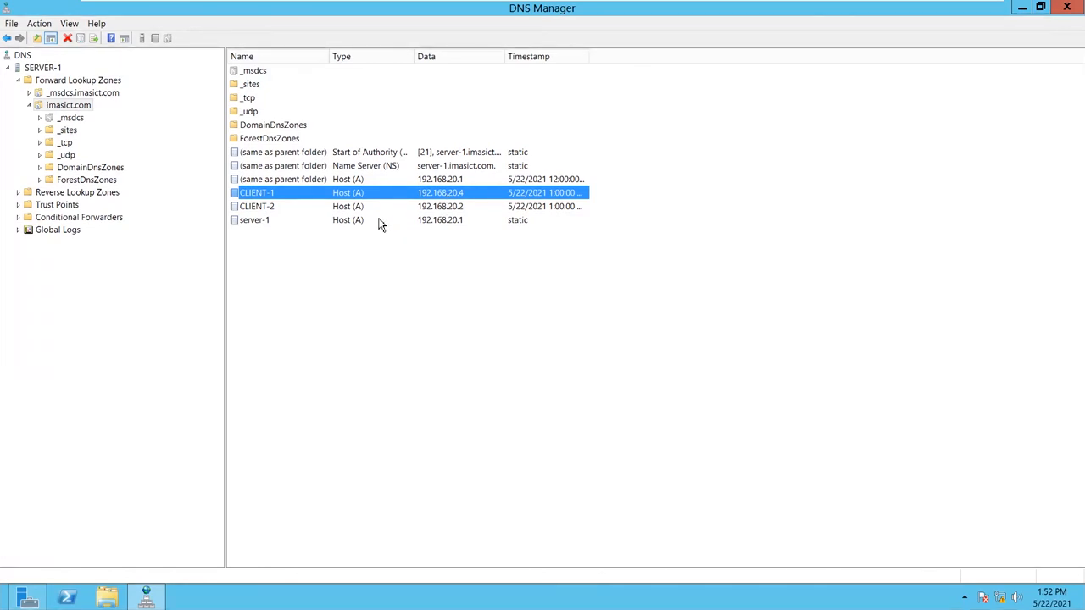
{"action": "left_click", "coordinate": [250, 225]}
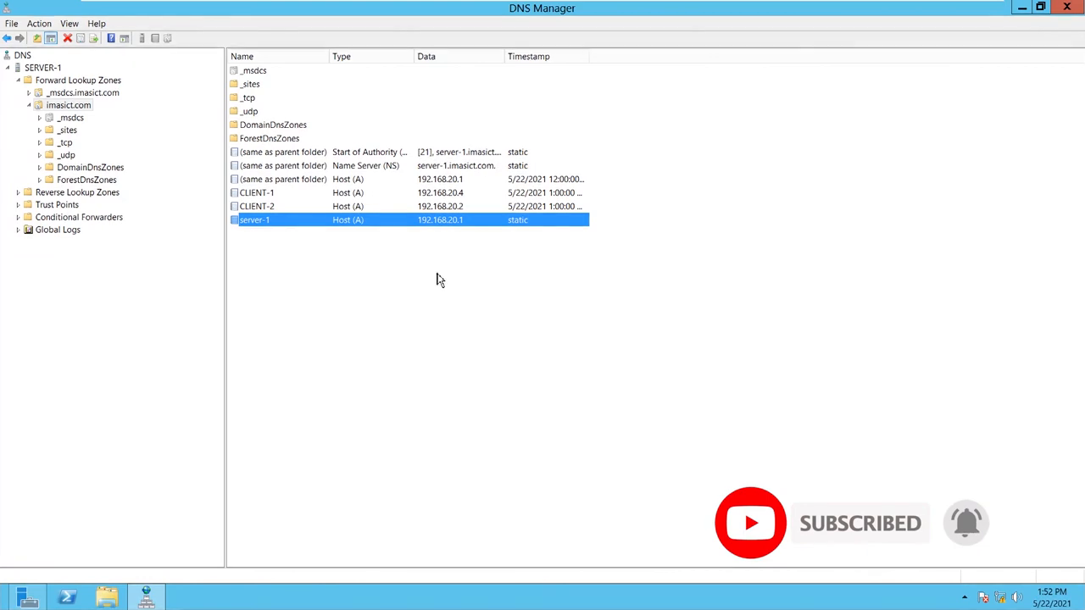
{"action": "left_click", "coordinate": [29, 105]}
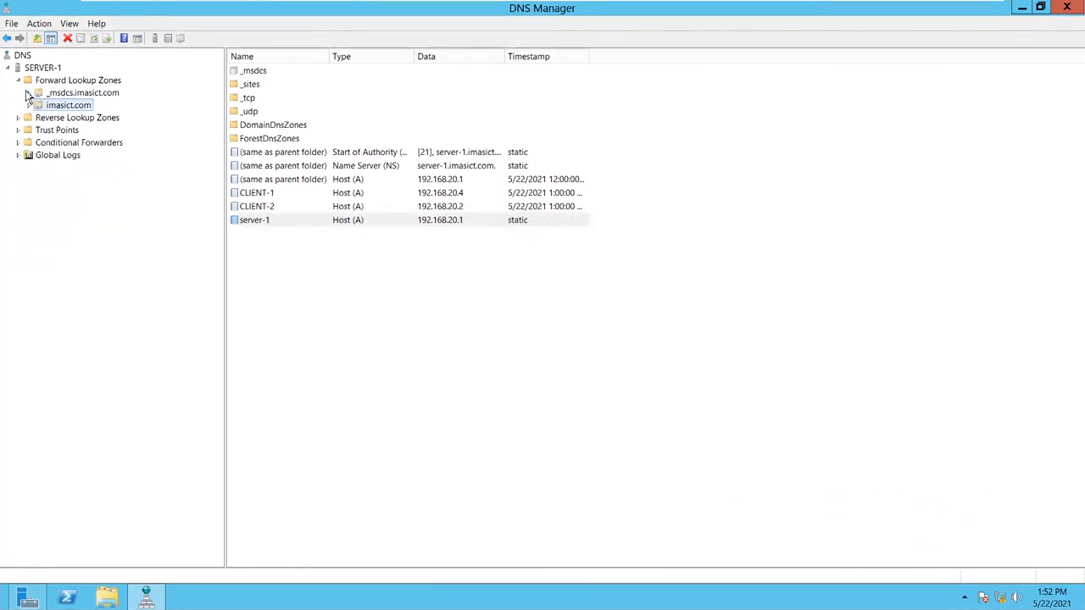
{"action": "left_click", "coordinate": [9, 68]}
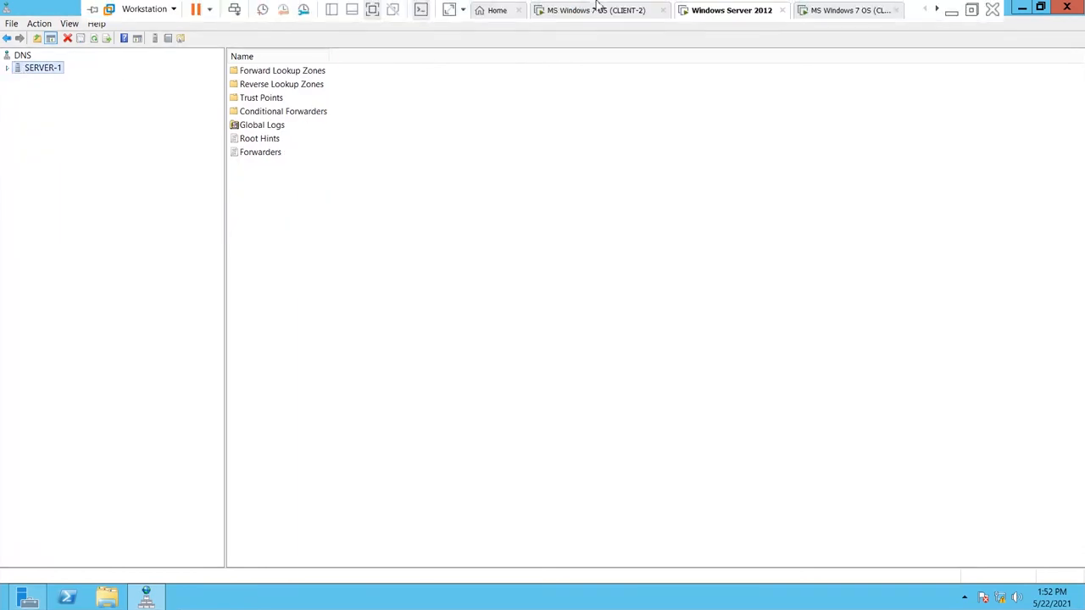
- On the CLIENT-2 Windows 7 VM, send Ctrl+Alt+Del, switch user and choose Other User
{"action": "left_click", "coordinate": [583, 10]}
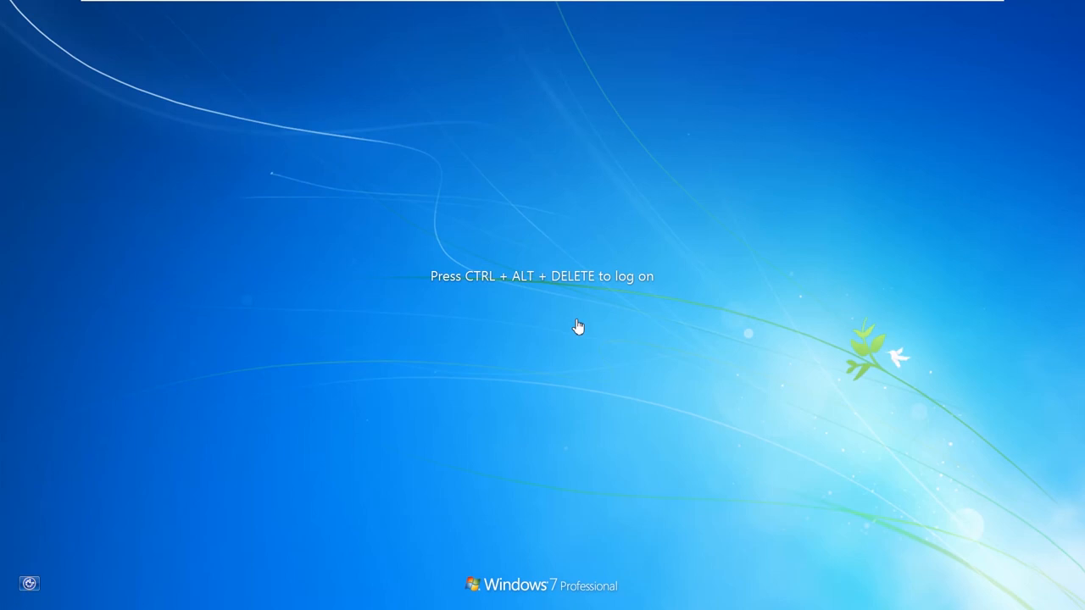
{"action": "mouse_move", "coordinate": [470, 5]}
{"action": "left_click", "coordinate": [234, 9]}
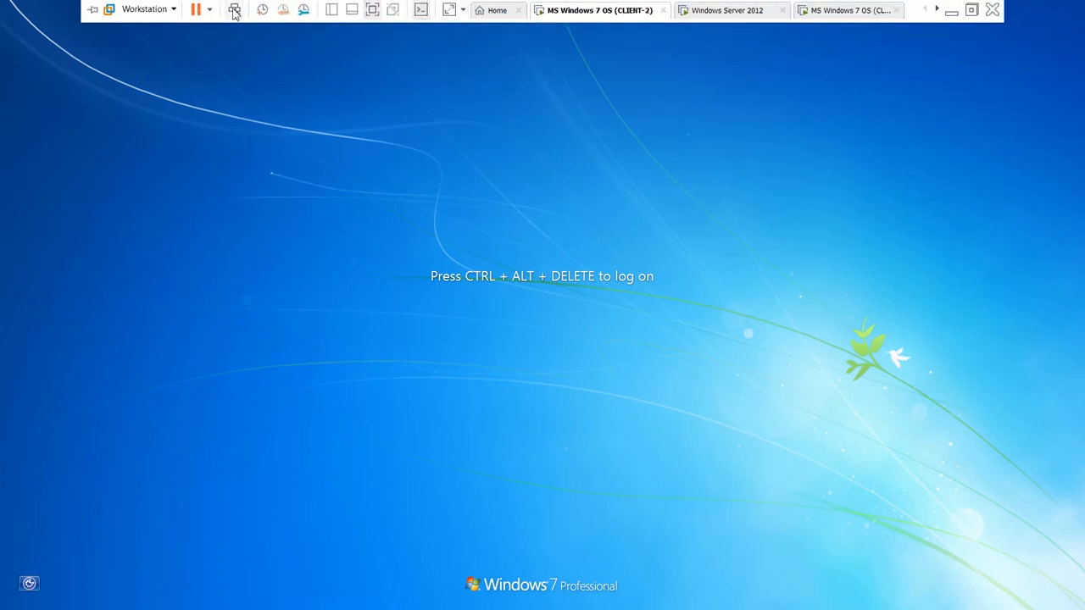
{"action": "left_click", "coordinate": [531, 415]}
{"action": "left_click", "coordinate": [587, 345]}
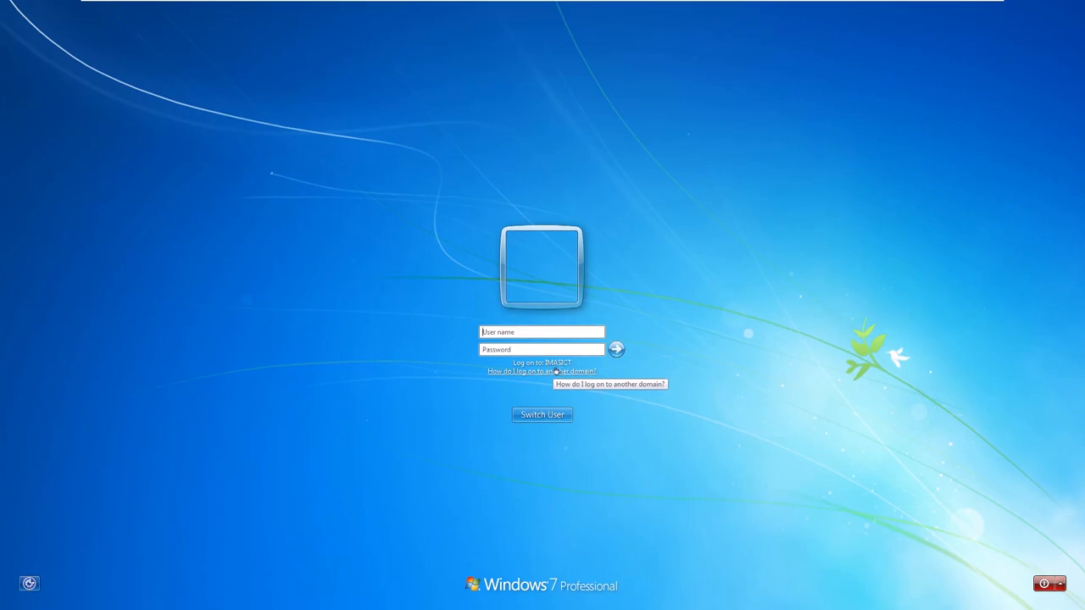
- On the other Windows 7 VM, choose Other User and begin entering the domain user name
{"action": "mouse_move", "coordinate": [766, 6]}
{"action": "left_click", "coordinate": [844, 11]}
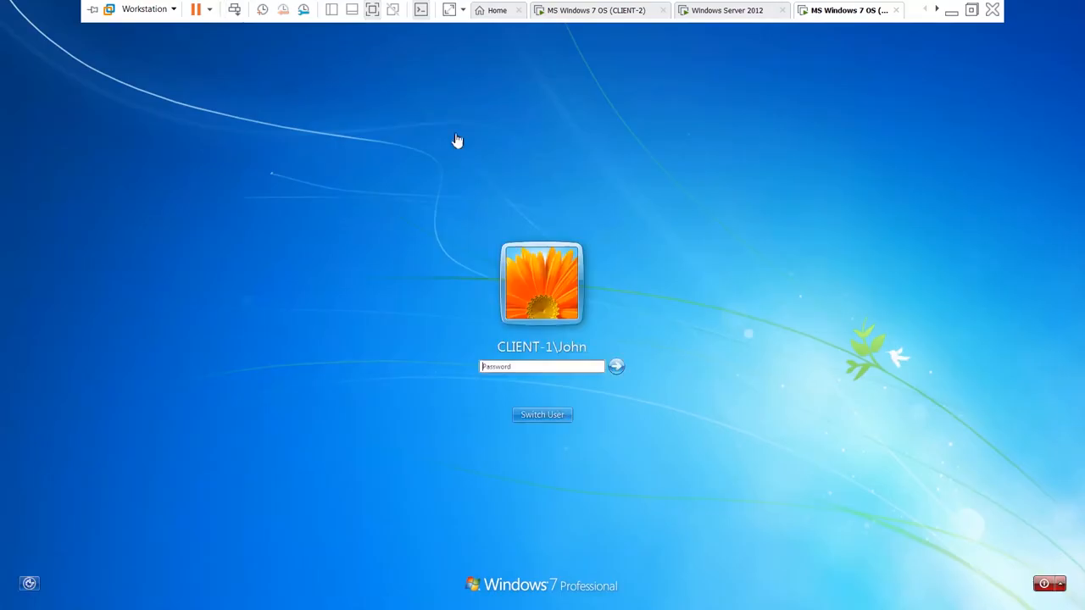
{"action": "left_click", "coordinate": [555, 403]}
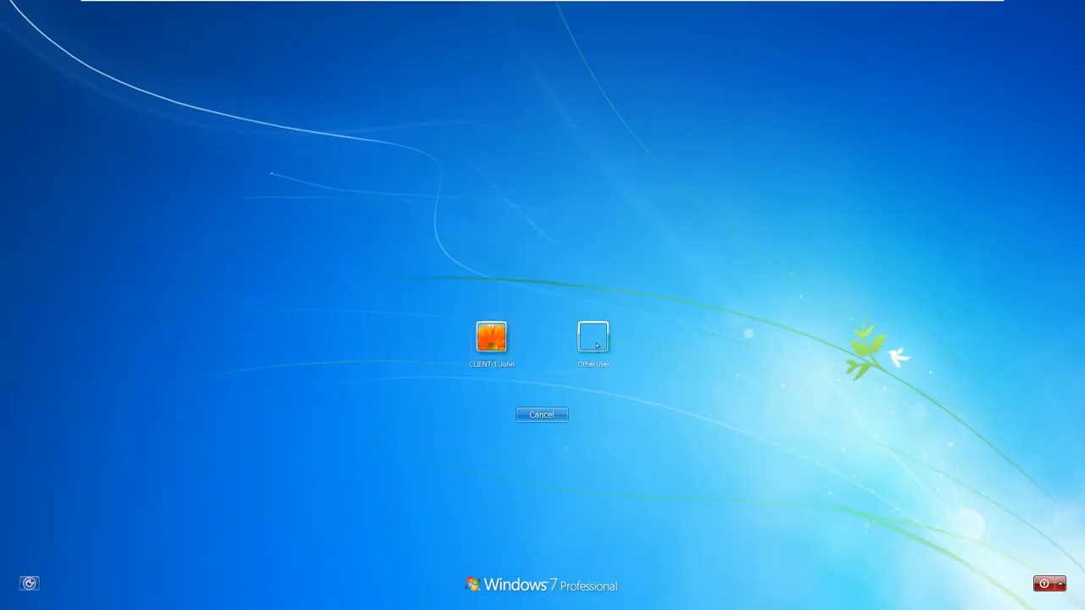
{"action": "left_click", "coordinate": [595, 341]}
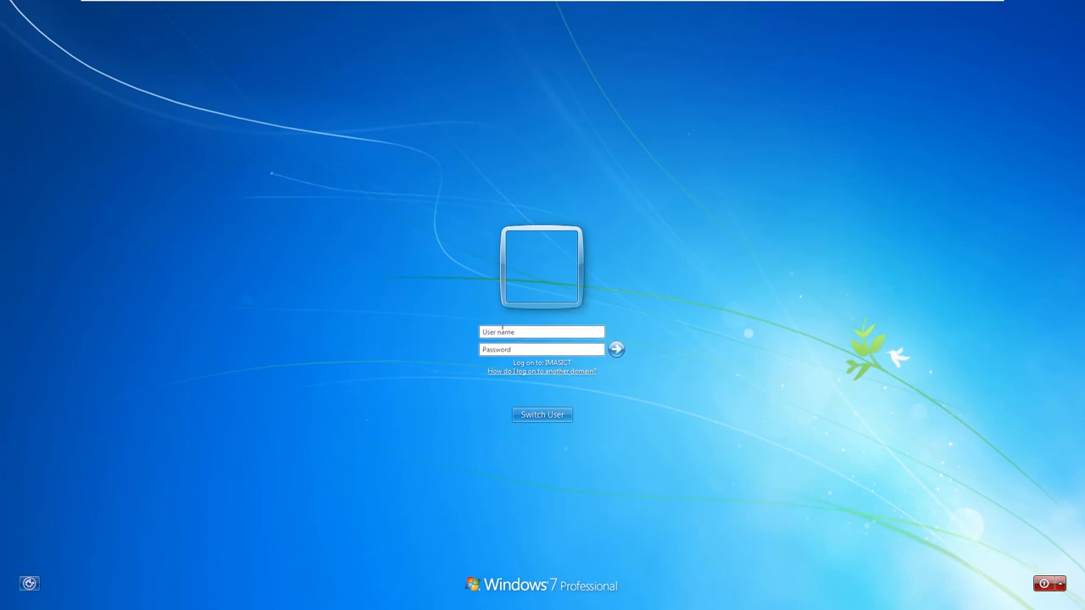
{"action": "left_click", "coordinate": [514, 330]}
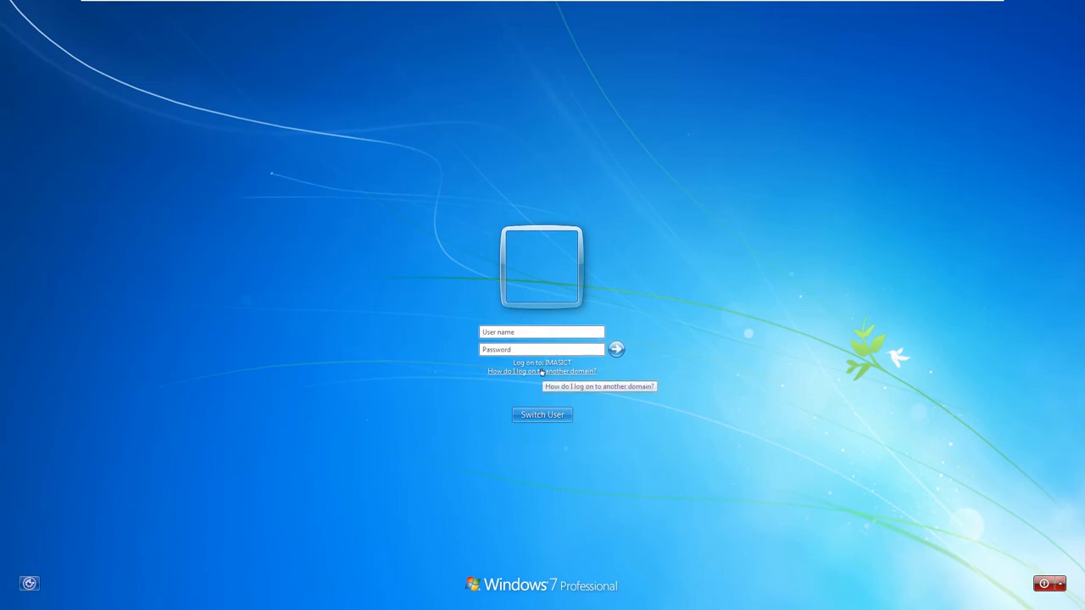
{"action": "mouse_move", "coordinate": [540, 3]}
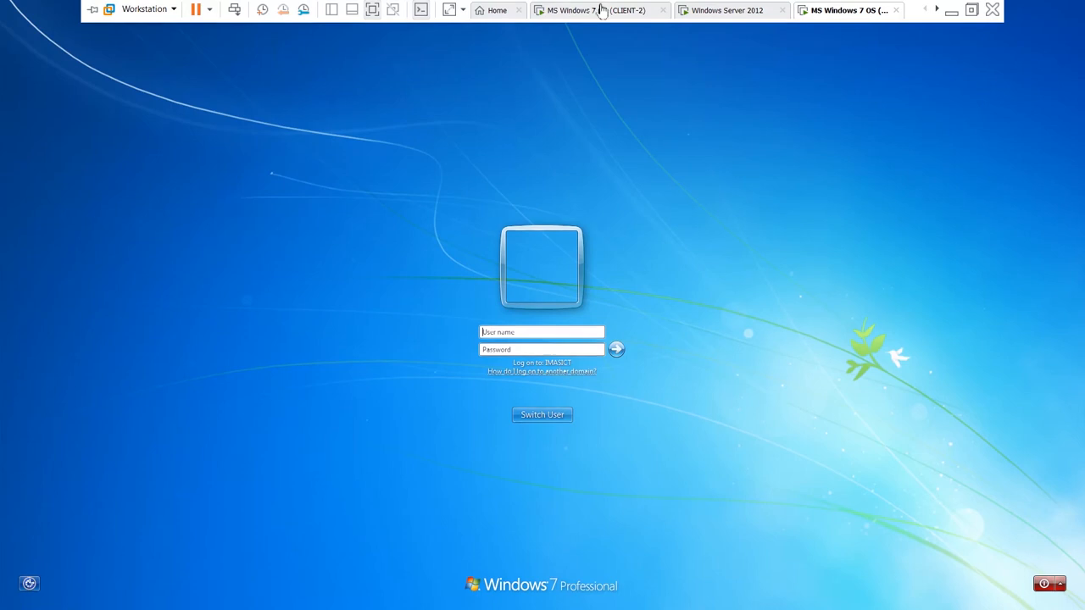
{"action": "type", "text": "T"}
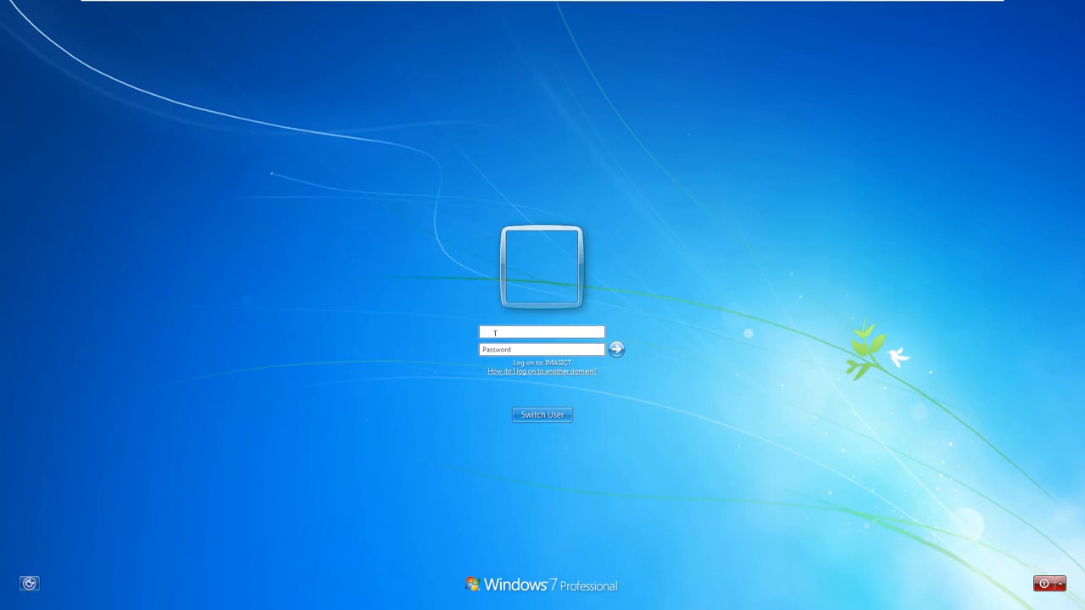
{"action": "type", "text": "mas"}
- Submit the domain user's name and password to sign in to the Windows 7 client
{"action": "key", "text": "Return"}
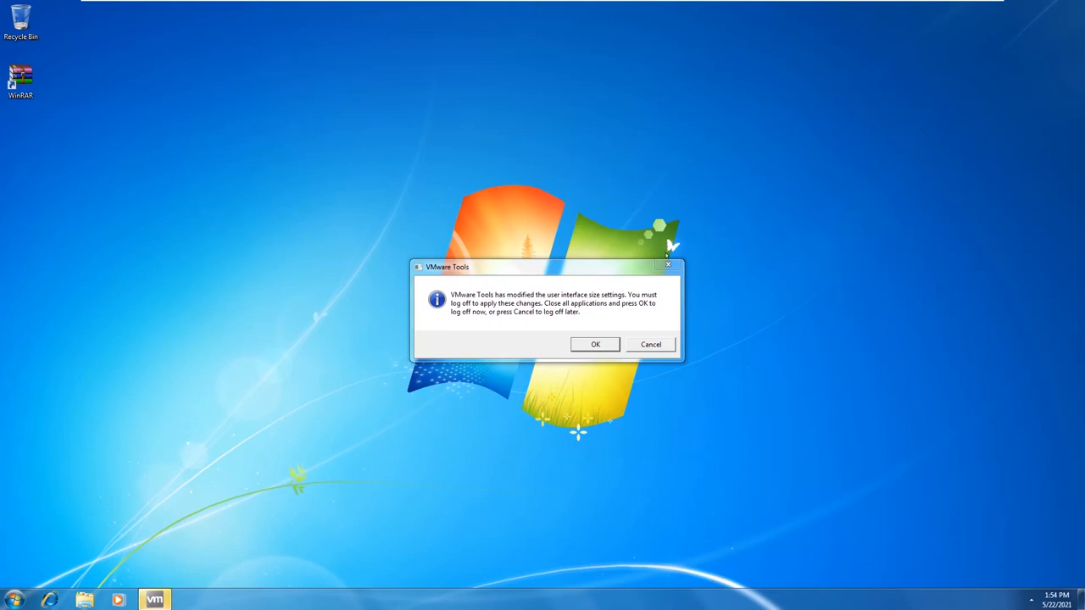
- Postpone the VMware Tools log-off and add Computer, User's Files and Network desktop icons
{"action": "left_click", "coordinate": [649, 345]}
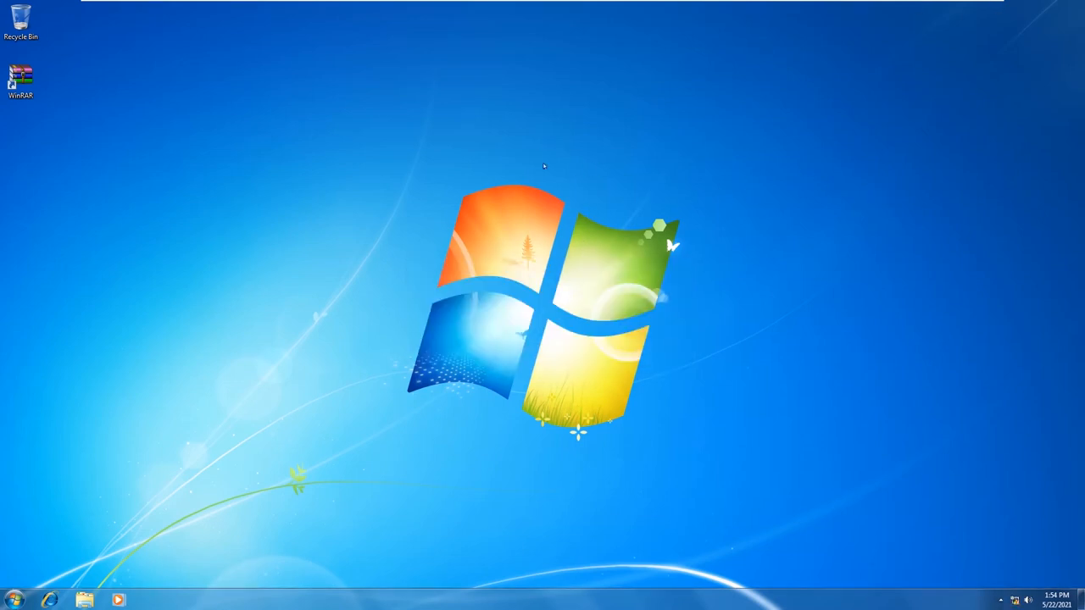
{"action": "right_click", "coordinate": [545, 146]}
{"action": "left_click", "coordinate": [586, 265]}
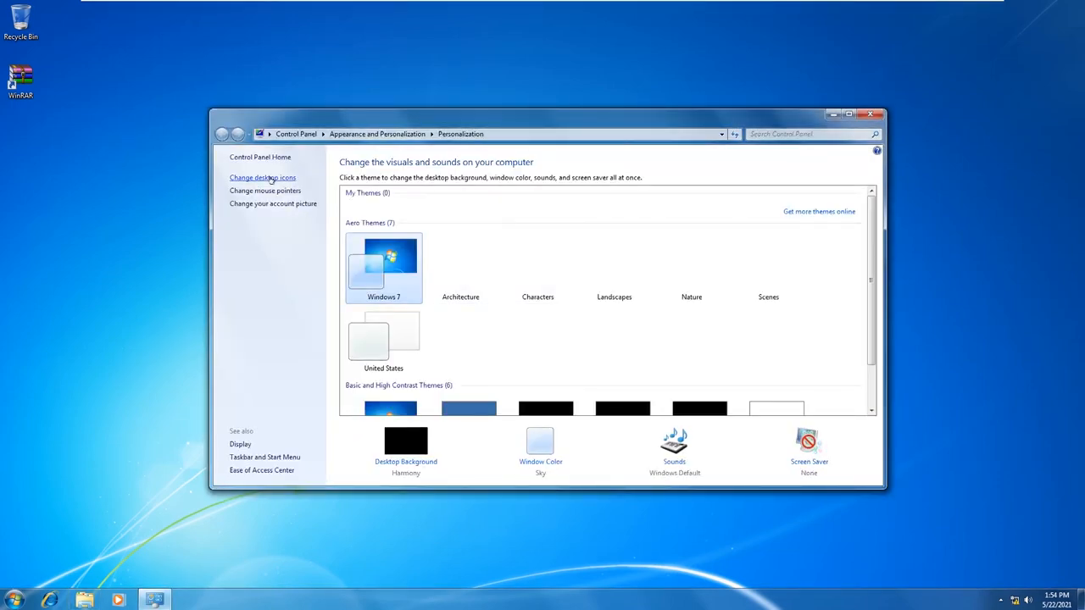
{"action": "left_click", "coordinate": [262, 177]}
{"action": "left_click", "coordinate": [123, 151]}
{"action": "left_click", "coordinate": [123, 164]}
{"action": "left_click", "coordinate": [124, 178]}
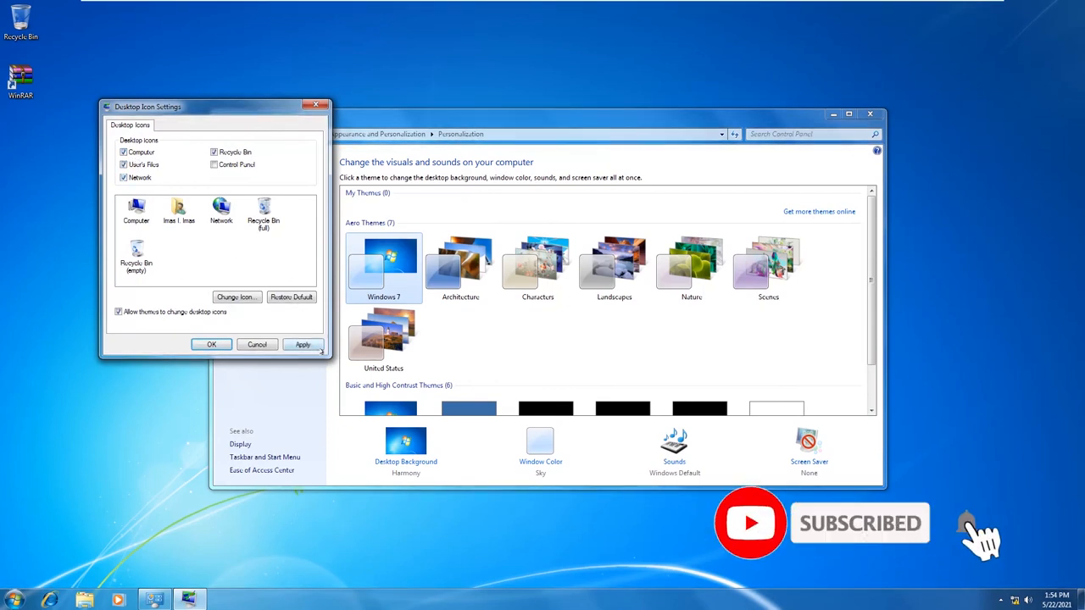
{"action": "left_click", "coordinate": [306, 345]}
{"action": "left_click", "coordinate": [216, 344]}
- Apply the United States theme, refresh the desktop, and minimize VMware Workstation to the host
{"action": "left_click", "coordinate": [373, 356]}
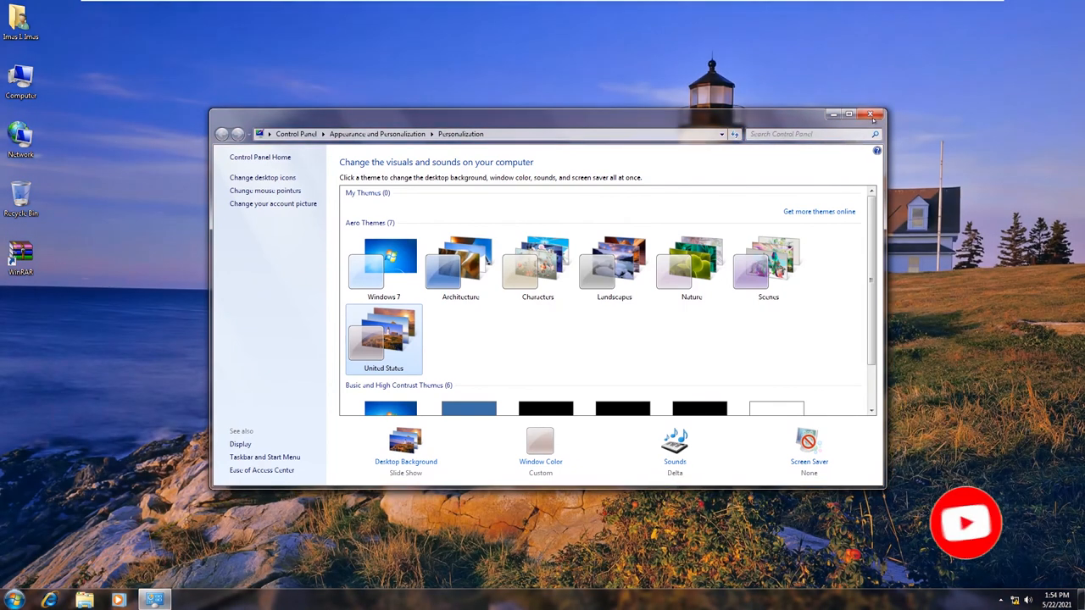
{"action": "left_click", "coordinate": [873, 115]}
{"action": "right_click", "coordinate": [494, 102]}
{"action": "left_click", "coordinate": [549, 135]}
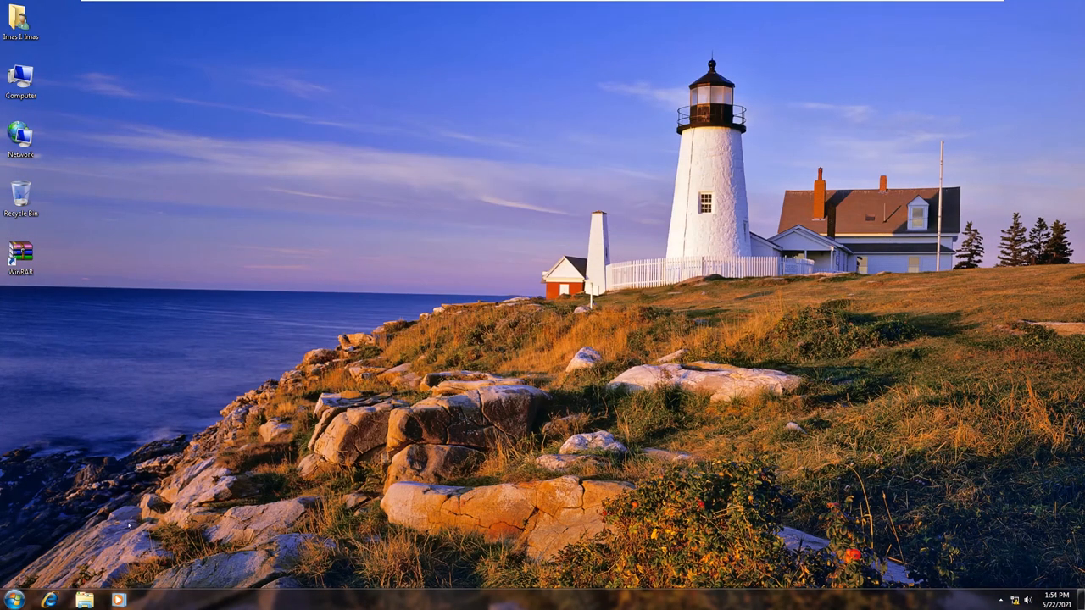
{"action": "mouse_move", "coordinate": [559, 5]}
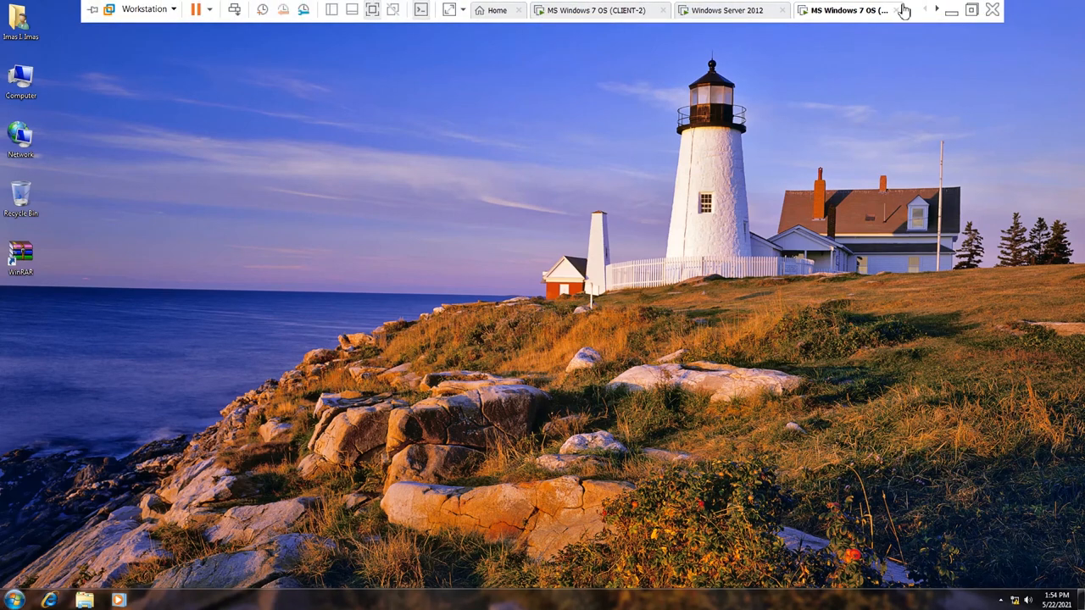
{"action": "left_click", "coordinate": [951, 10]}
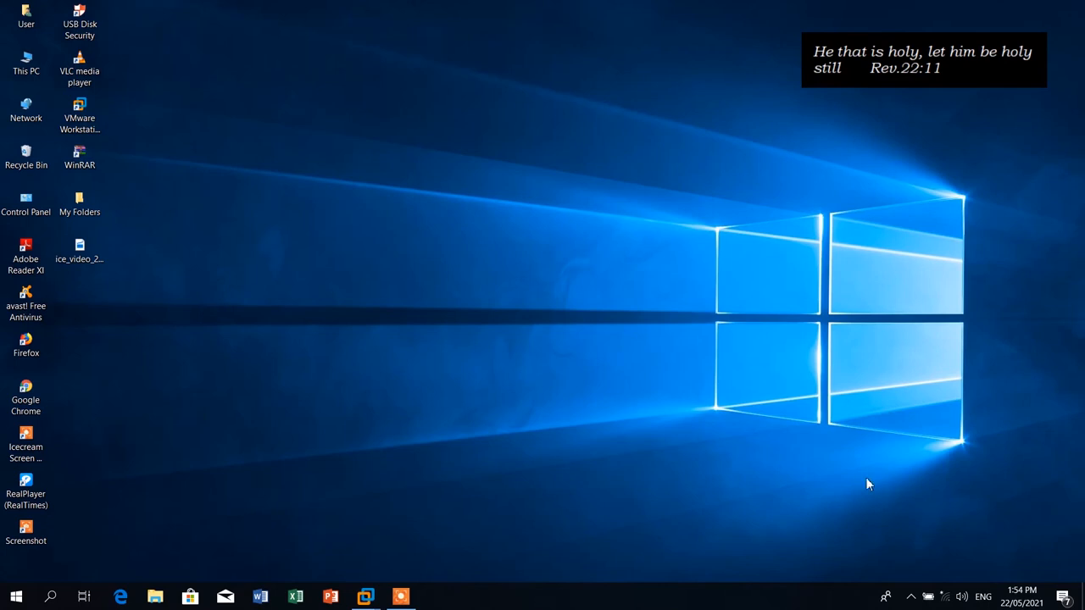